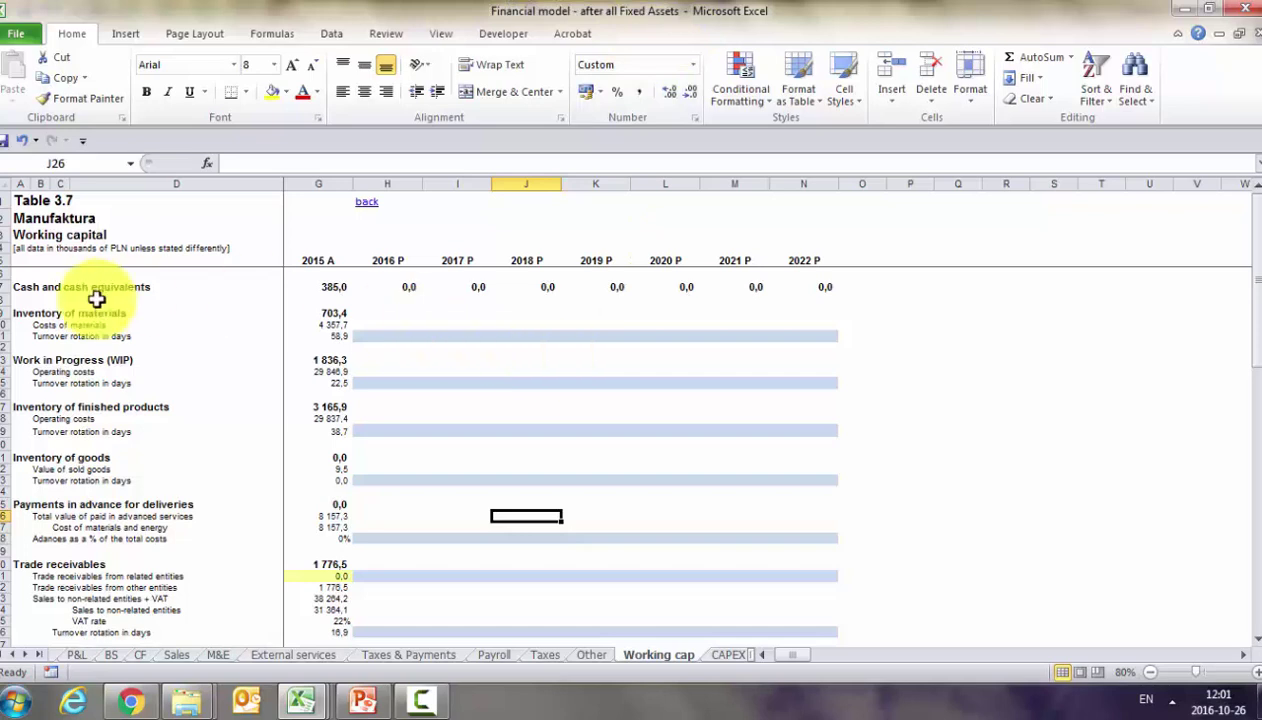
Look over the inventory sections of the working capital table and the costs of materials row under inventory of materials
click(19, 313)
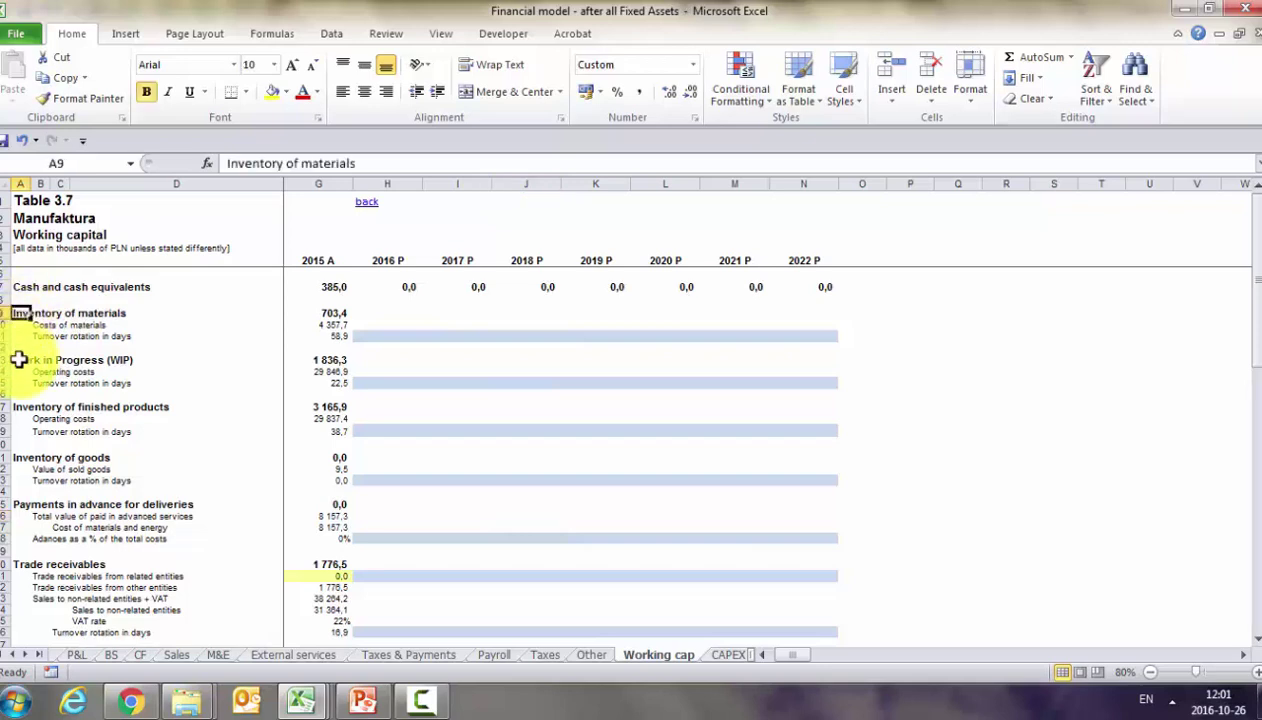
click(19, 360)
click(18, 407)
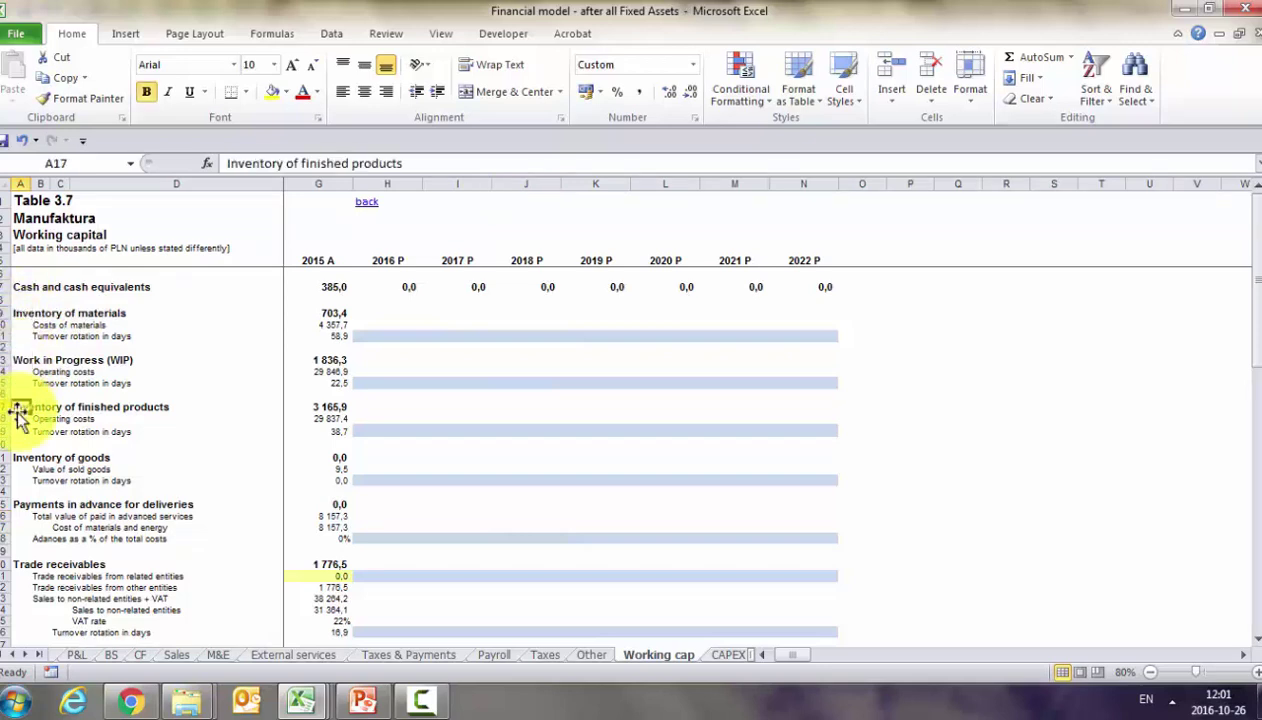
click(17, 457)
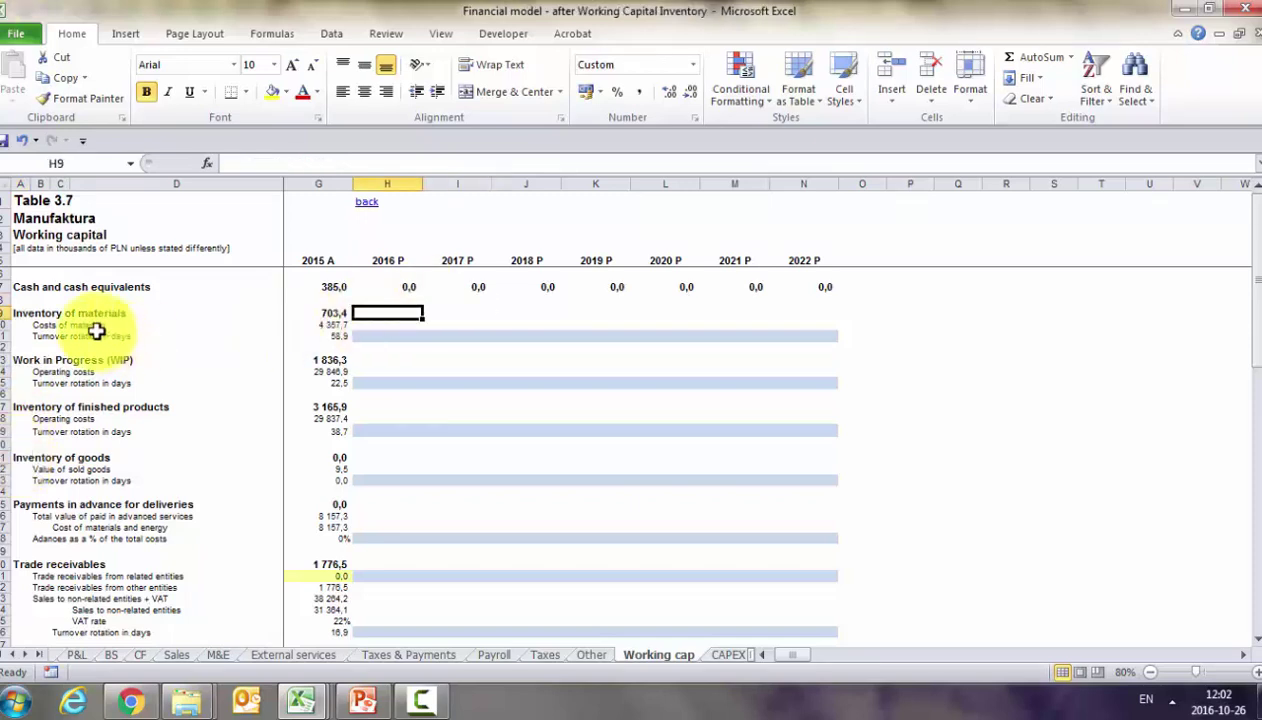
click(20, 312)
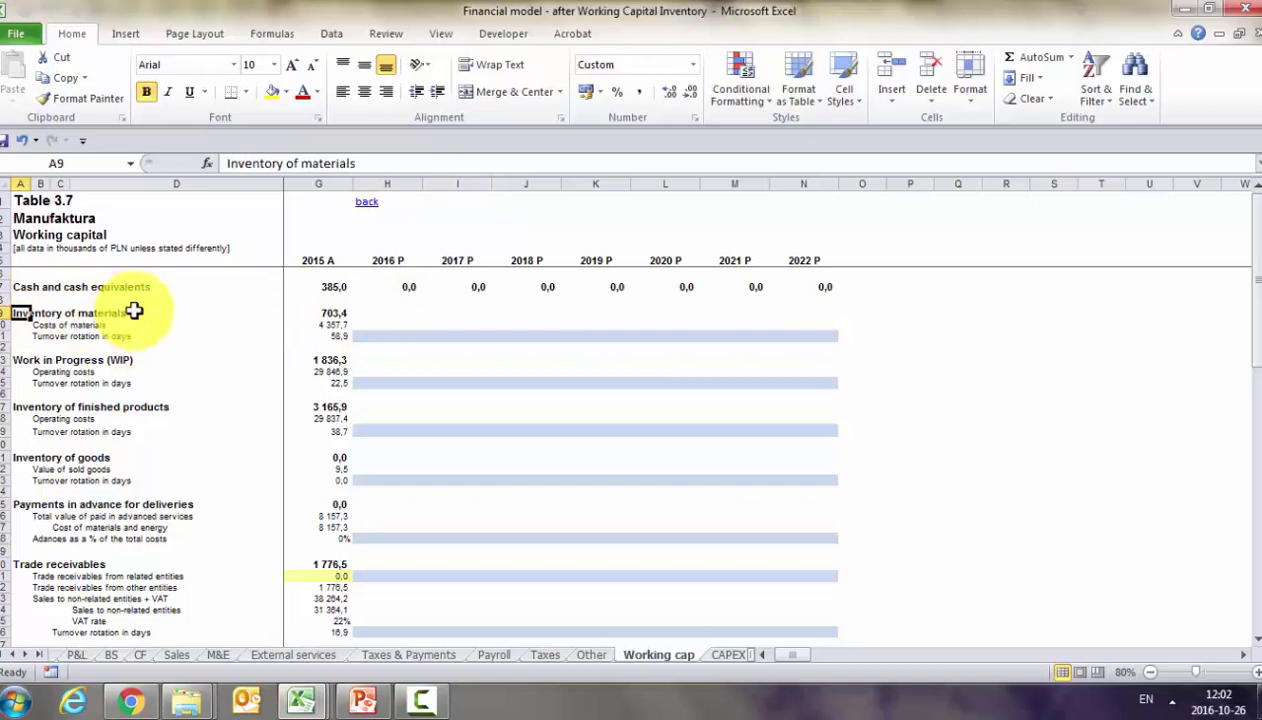
click(28, 323)
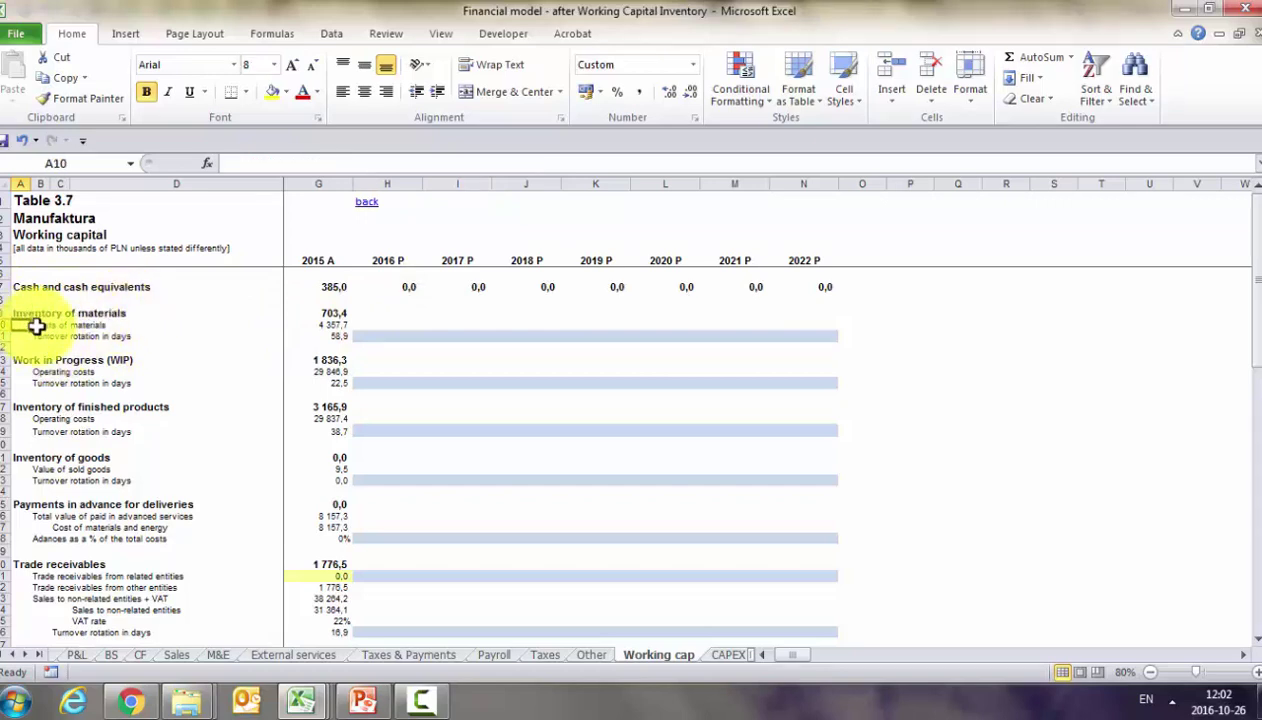
click(36, 325)
click(363, 326)
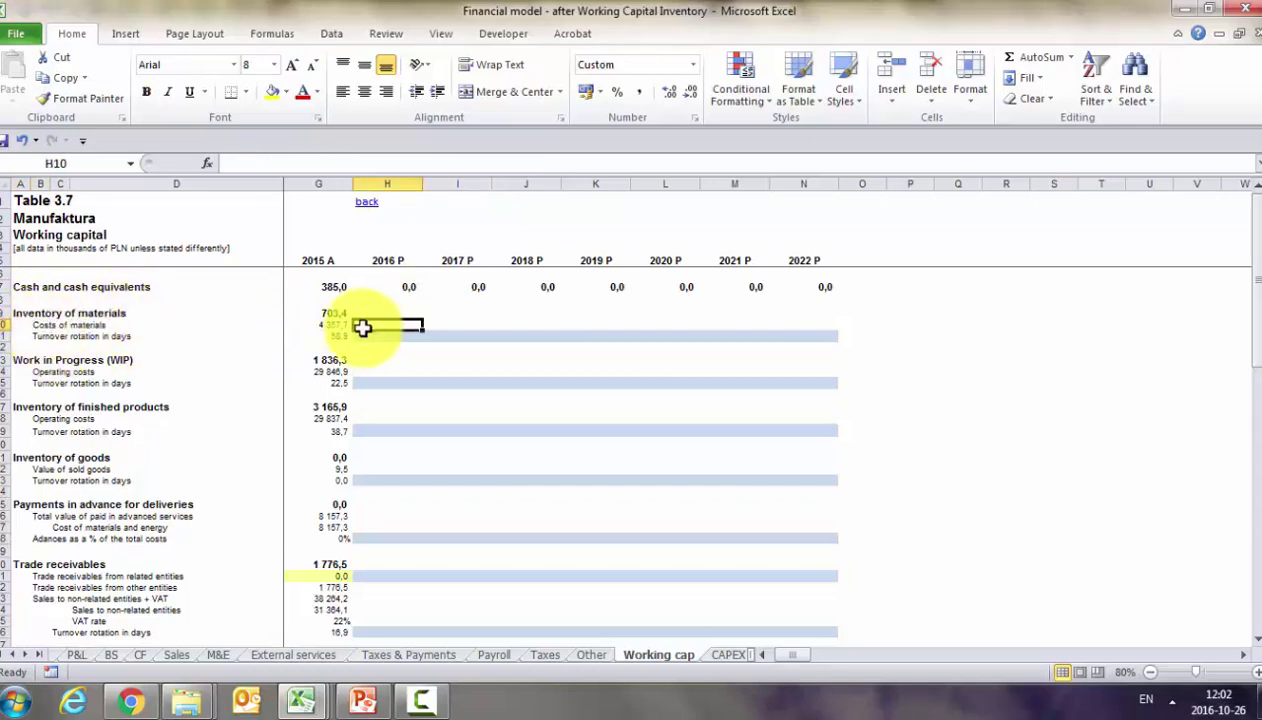
Examine the variable and fixed material cost rows on the M&E sheet
click(219, 655)
click(290, 437)
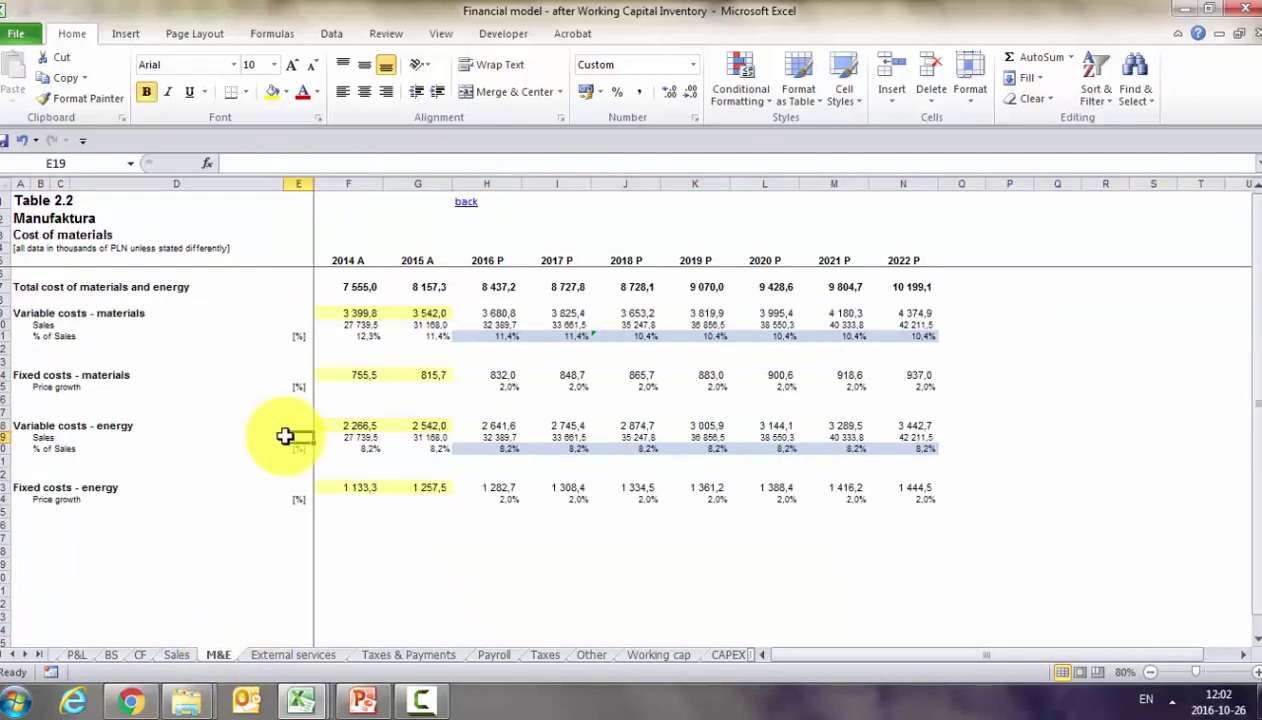
click(121, 324)
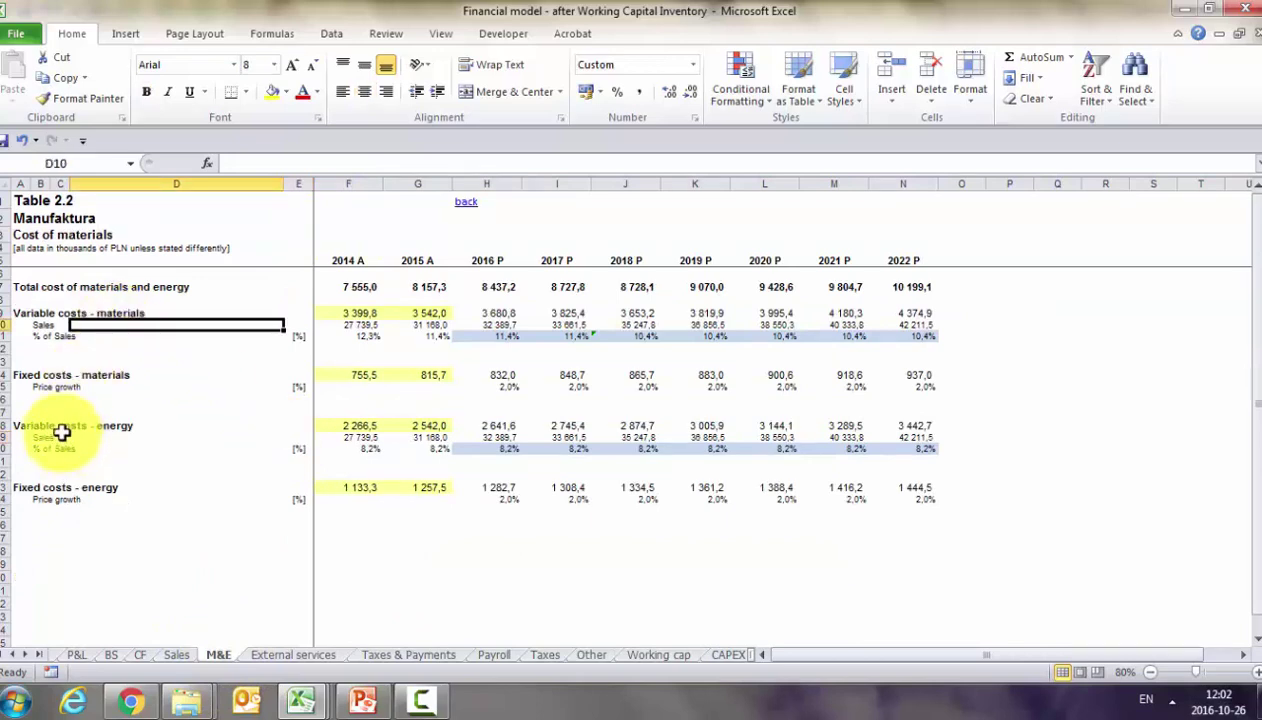
click(62, 385)
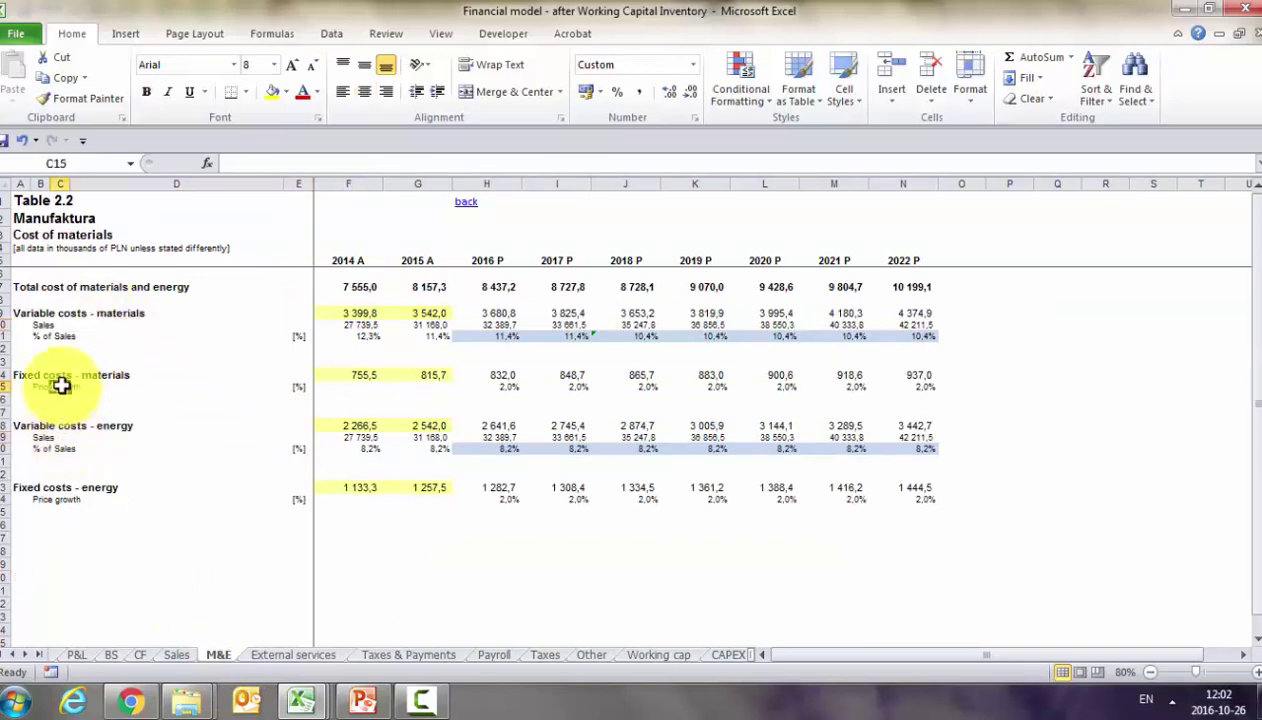
On the Working cap sheet, extend the 2015 costs of materials formula to 2016
click(665, 655)
click(332, 324)
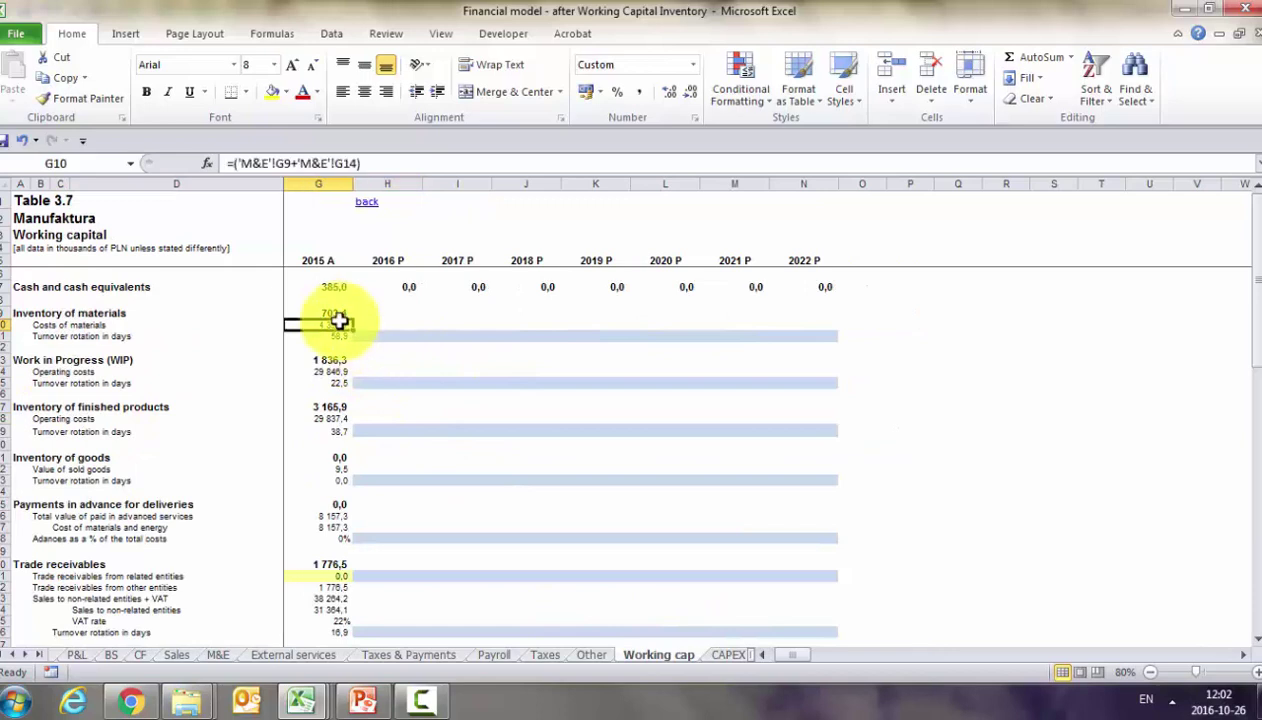
drag(352, 332, 408, 325)
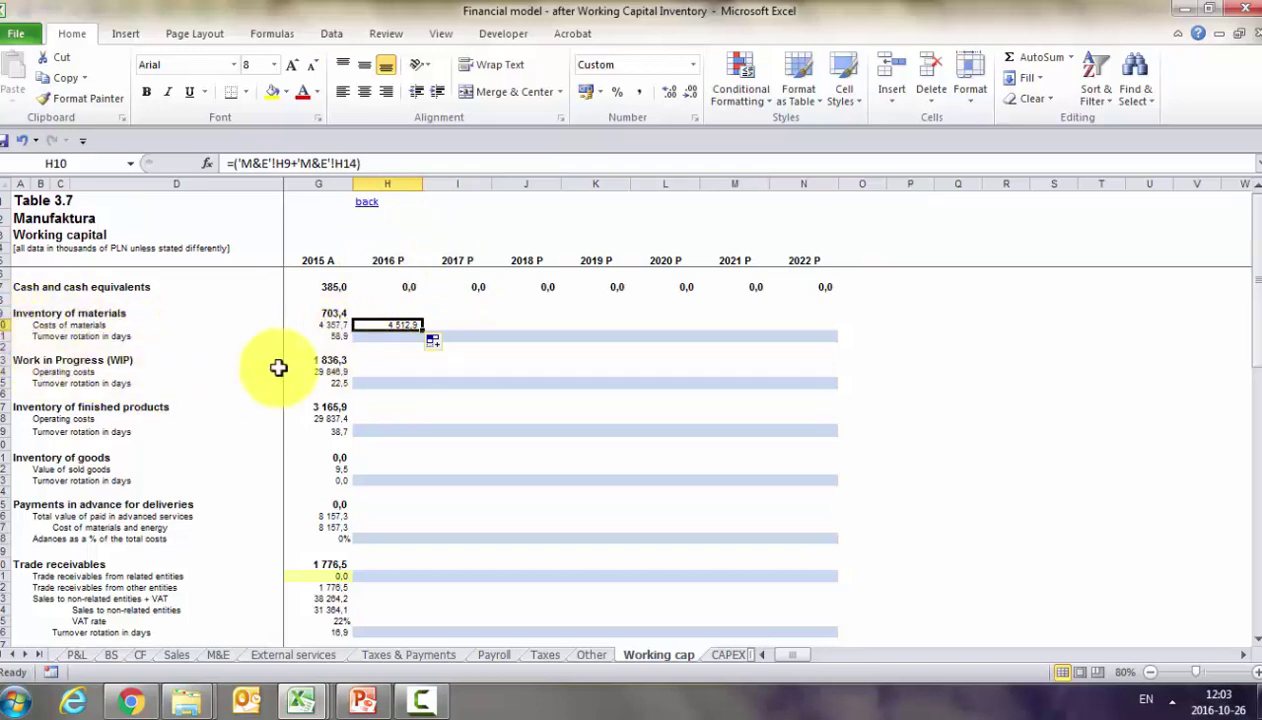
Set the 2016 turnover rotation in days for inventory of materials equal to the 2015 value
click(368, 336)
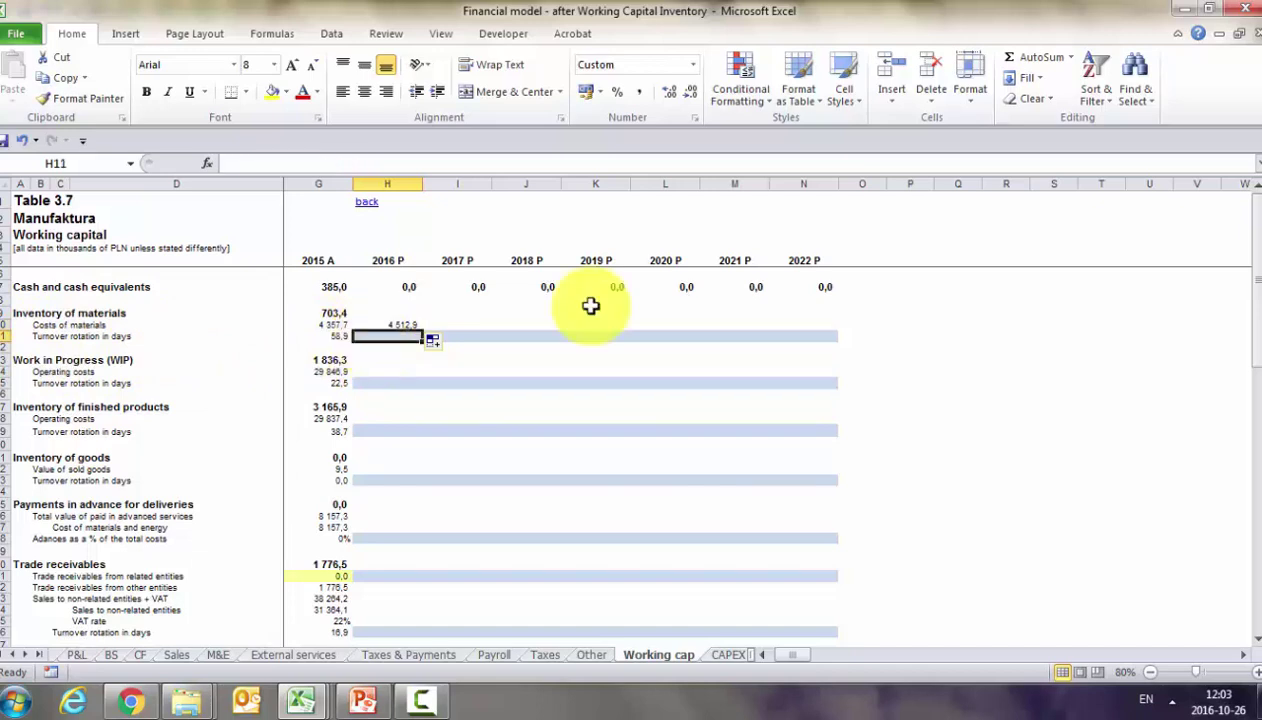
text(=)
key(Left)
key(Return)
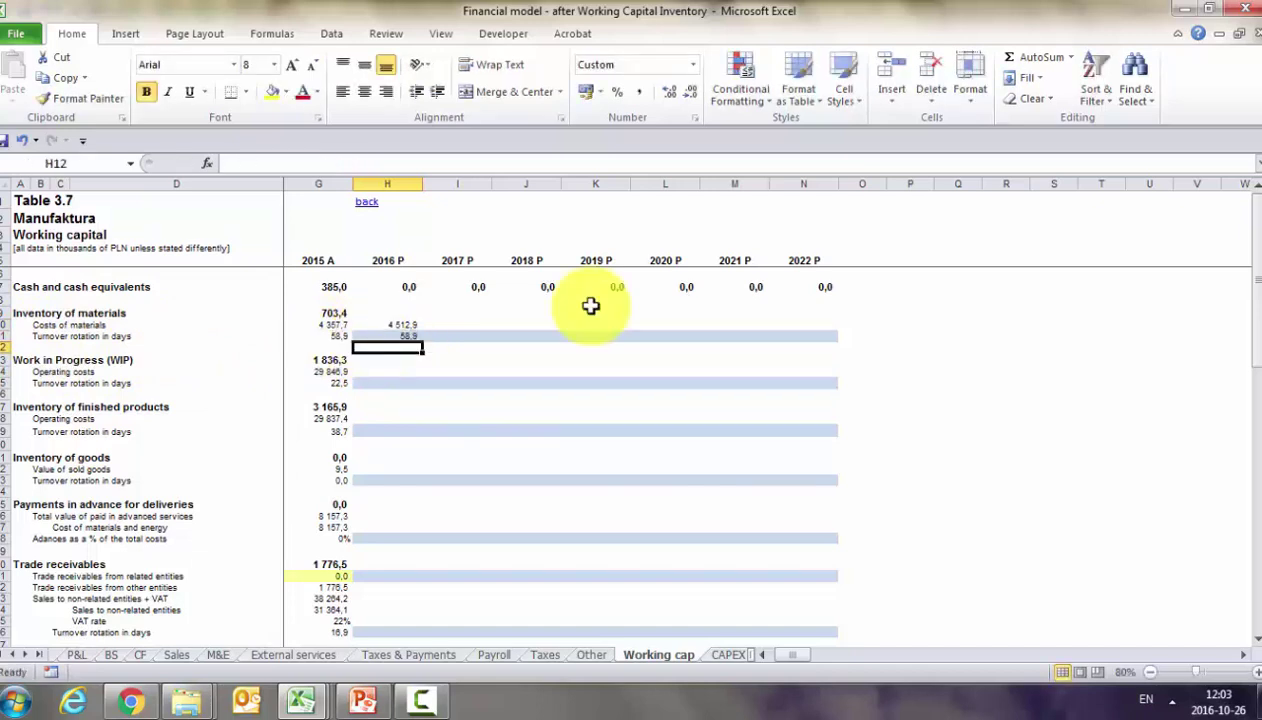
Calculate the 2016 inventory of materials with the formula =H10*H11/365
key(Up)
key(Up)
key(Up)
text(=)
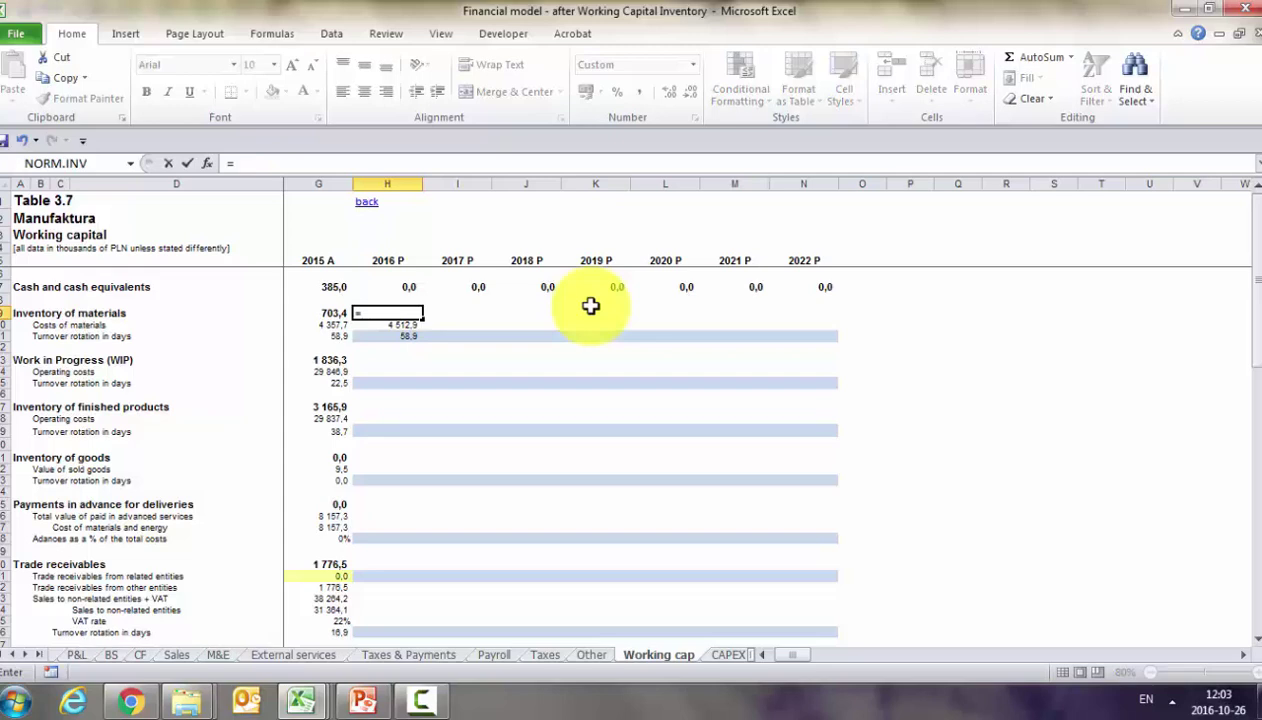
key(Down)
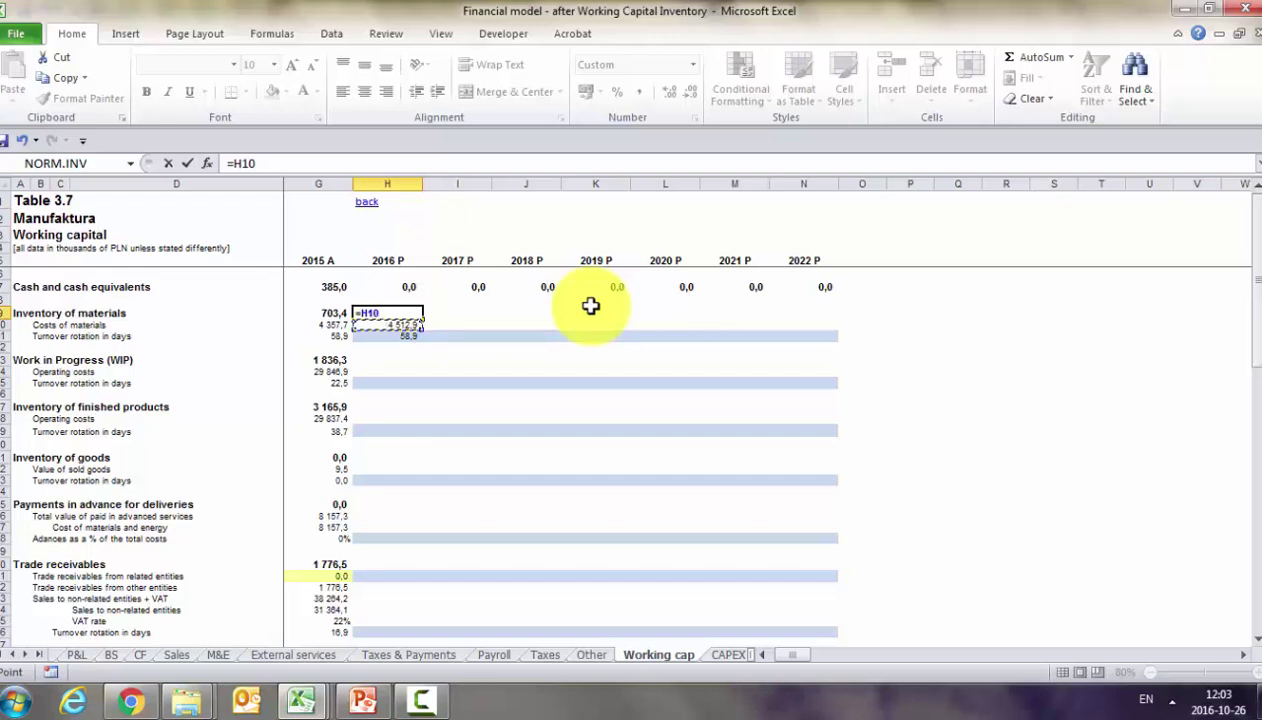
click(405, 336)
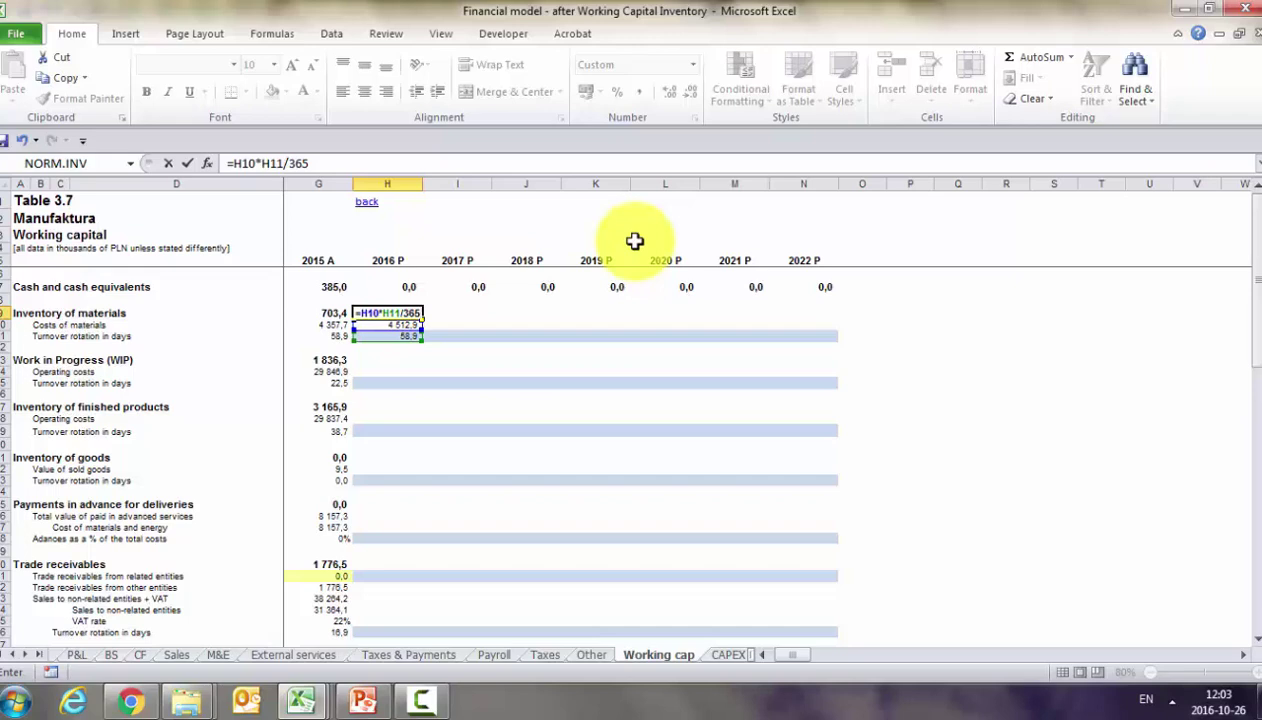
key(ctrl+Return)
Copy the 2016 inventory of materials, costs and turnover formulas across the forecast years through 2022
key(shift+Down)
key(shift+Down)
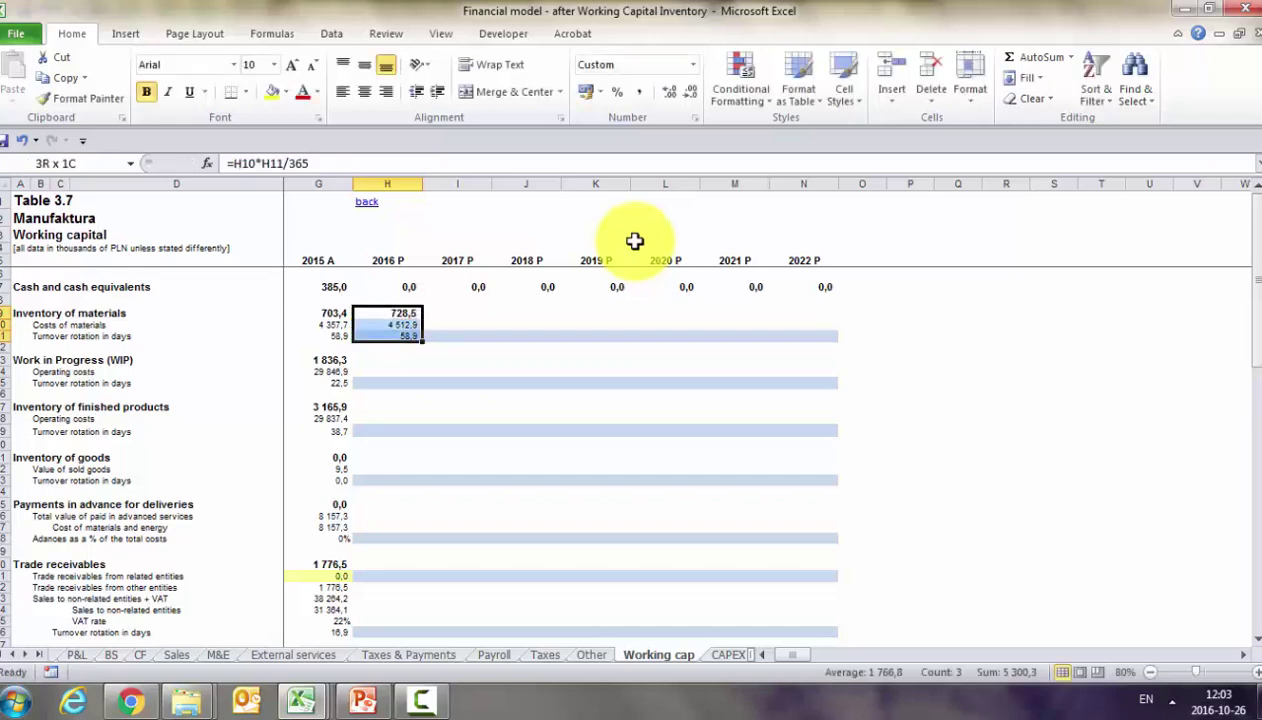
key(ctrl+c)
key(shift+Right)
key(shift+Right)
key(shift+Right)
key(shift+Right)
key(shift+Right)
key(shift+Right)
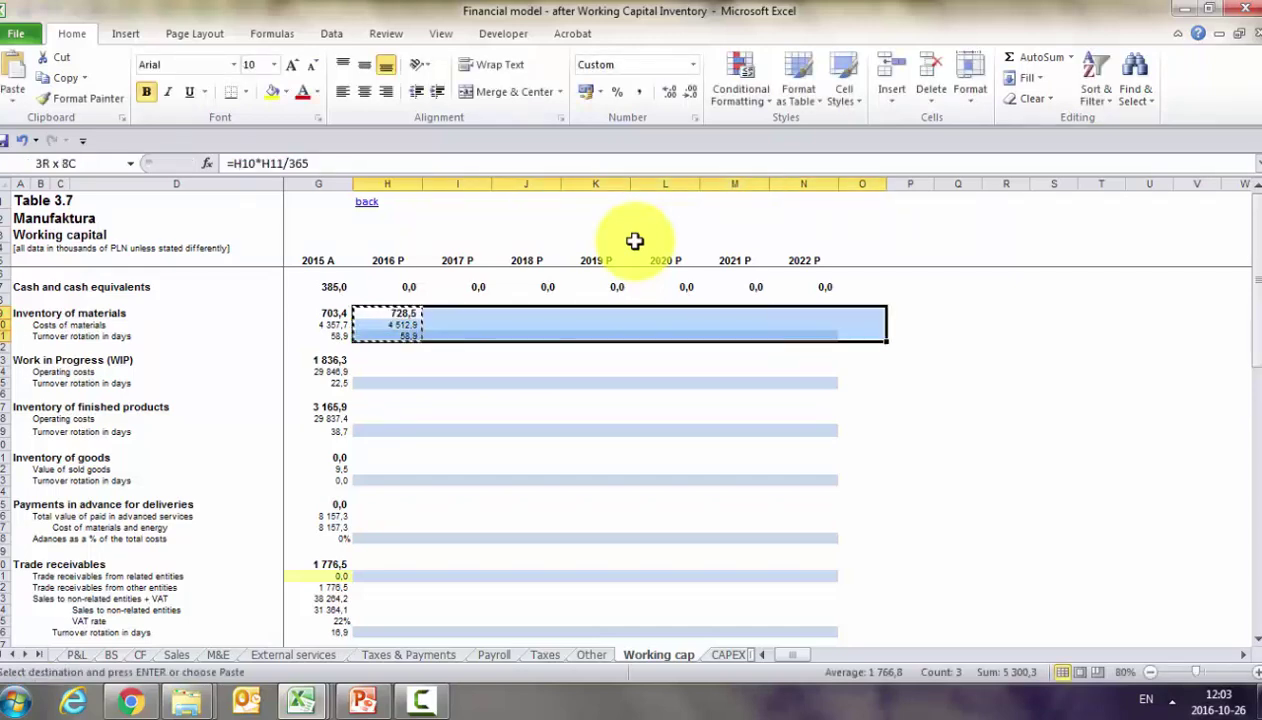
key(ctrl+v)
key(Escape)
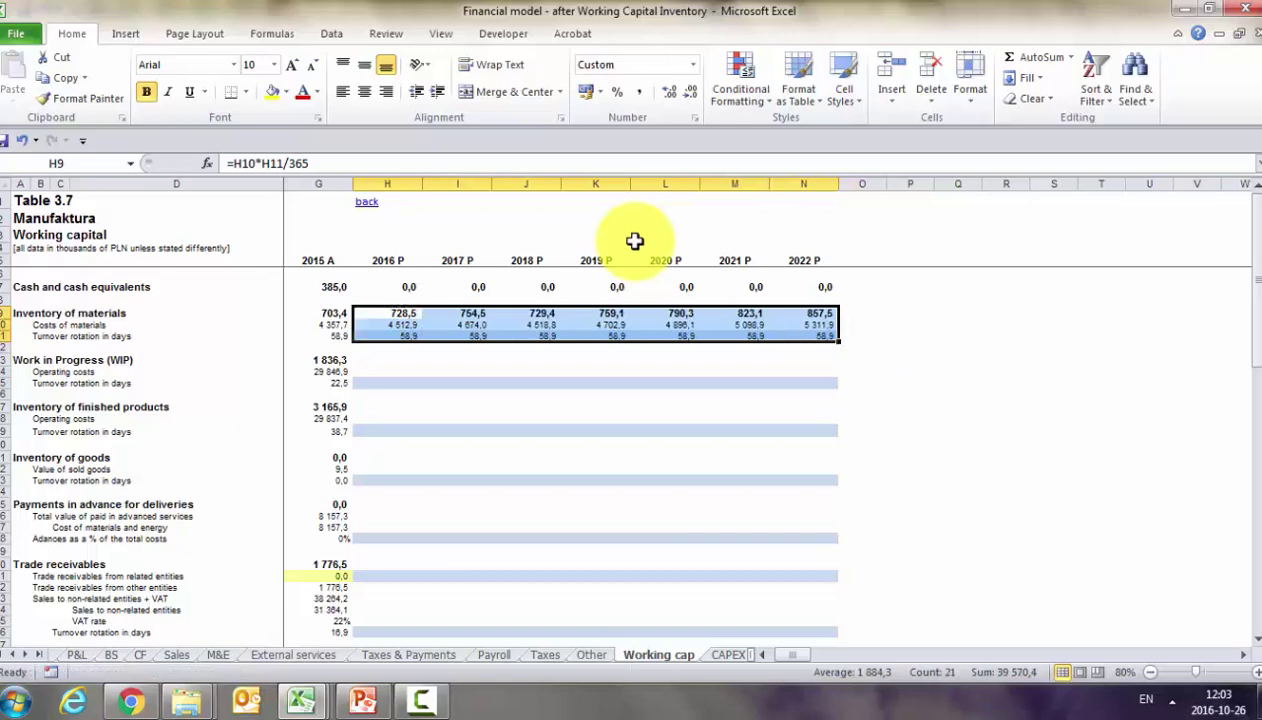
Link the 2016 Work in Progress turnover rotation to the 2015 value and copy the formula through 2022
key(Down)
key(Down)
key(Down)
key(Down)
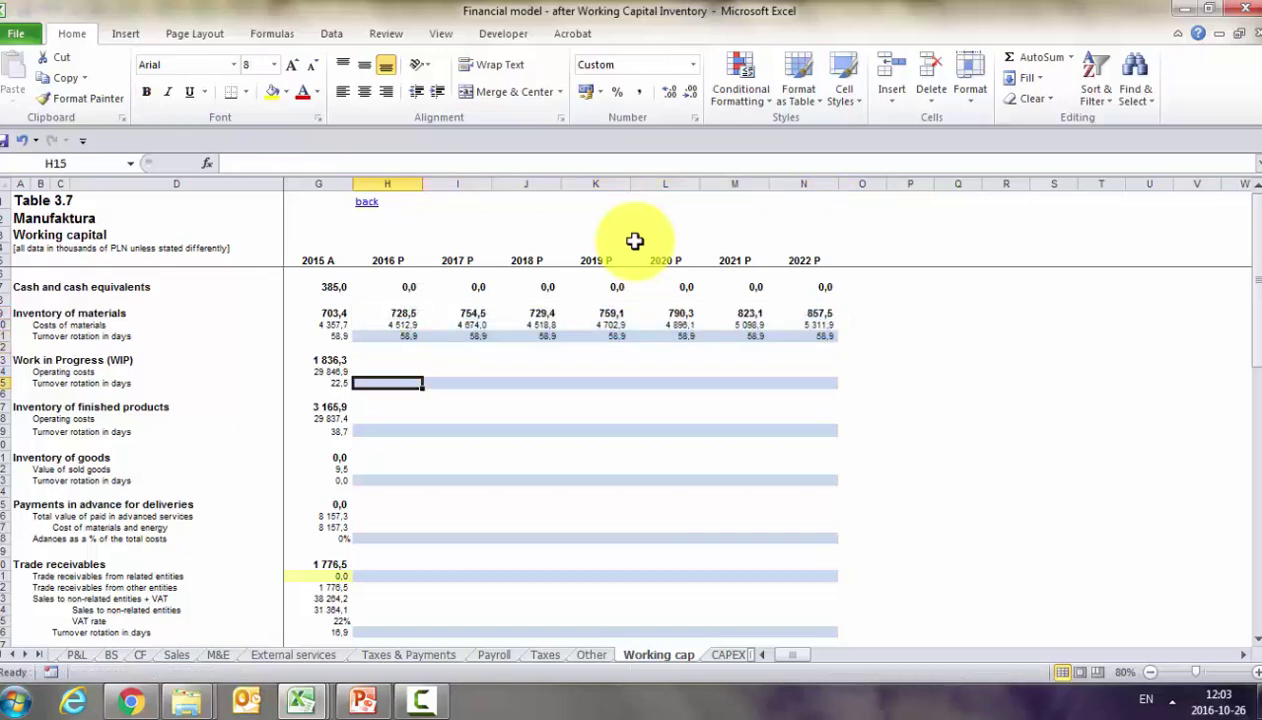
text(=)
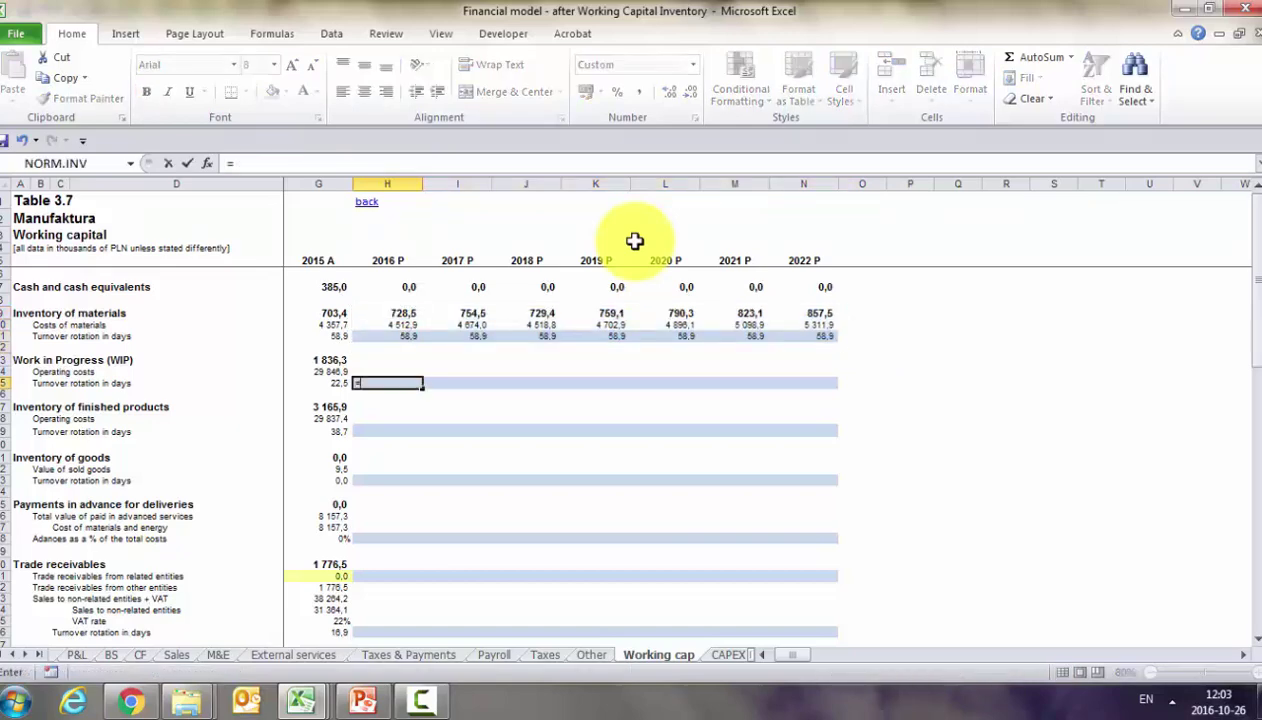
key(Left)
key(ctrl+Return)
key(ctrl+c)
key(shift+Right)
key(shift+Right)
key(shift+Right)
key(shift+Right)
key(shift+Right)
key(shift+Right)
key(shift+Right)
key(shift+Left)
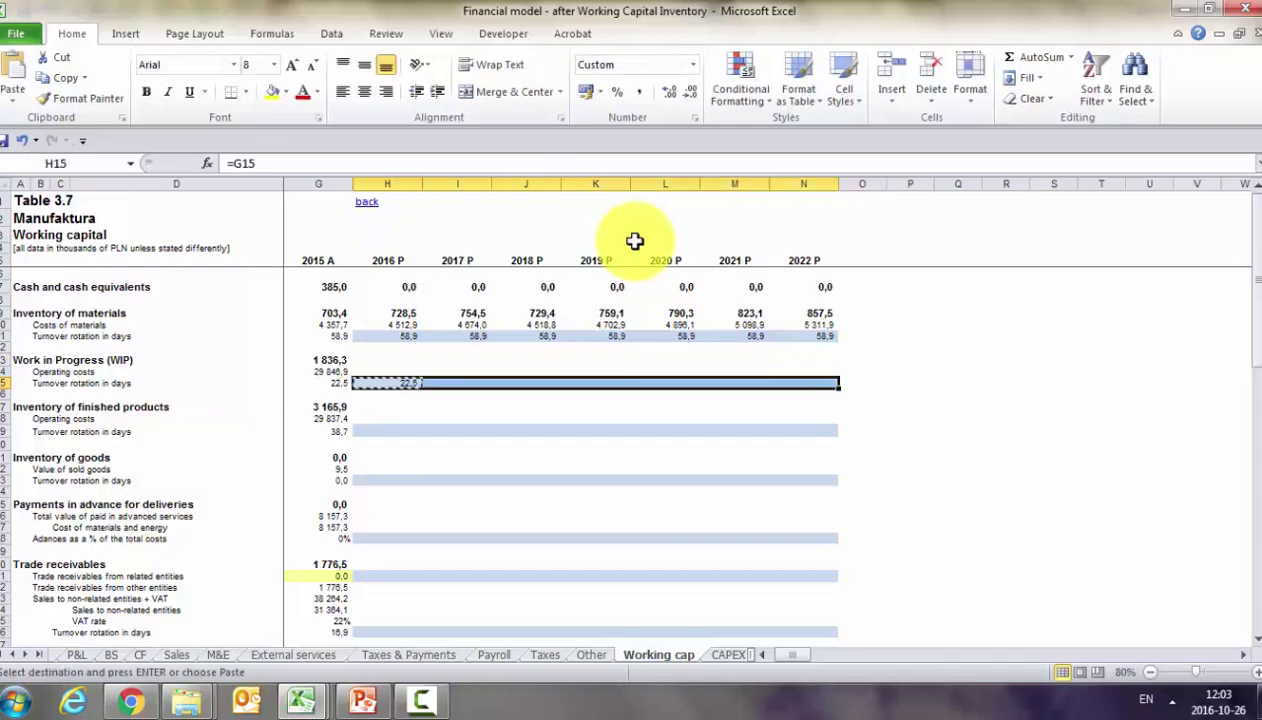
key(ctrl+v)
Shorten the 2018 Work in Progress turnover rotation by 5 days with the formula =I15-5
key(Right)
key(Right)
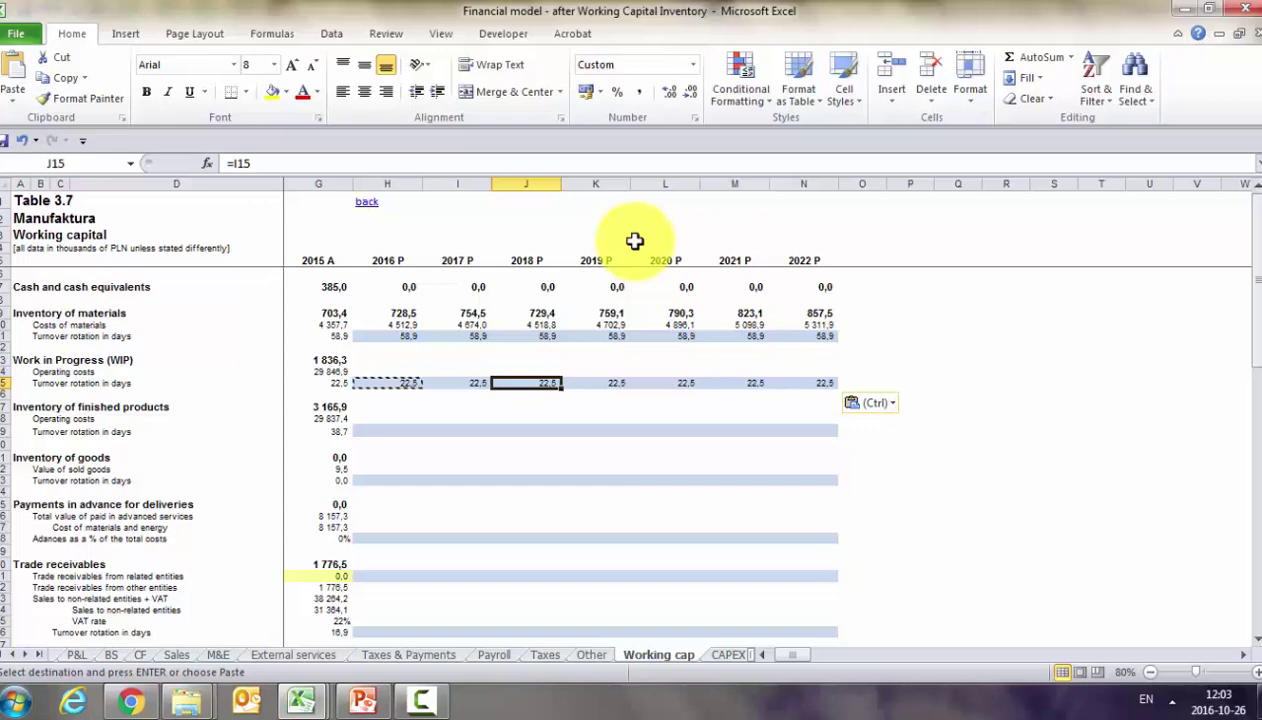
key(F2)
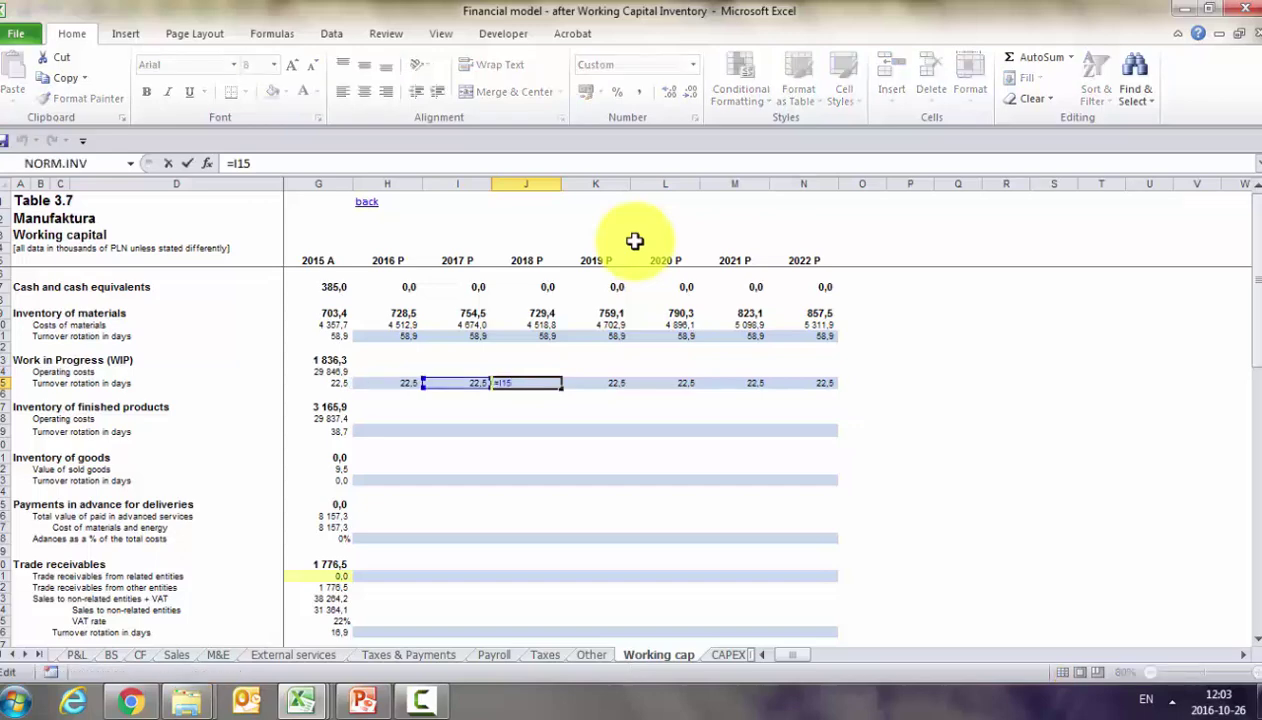
text(-5)
key(ctrl+Return)
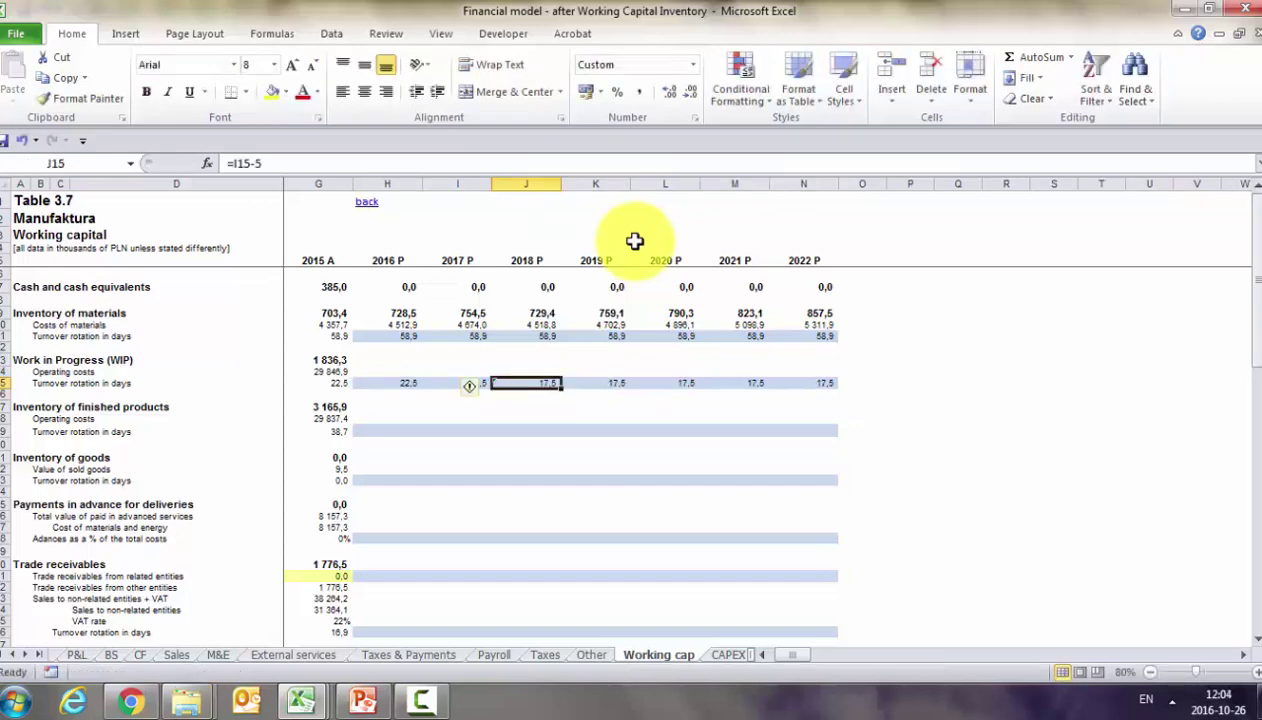
Extend the 2015 Work in Progress operating costs formula to 2016
key(Up)
key(Left)
key(Left)
key(Left)
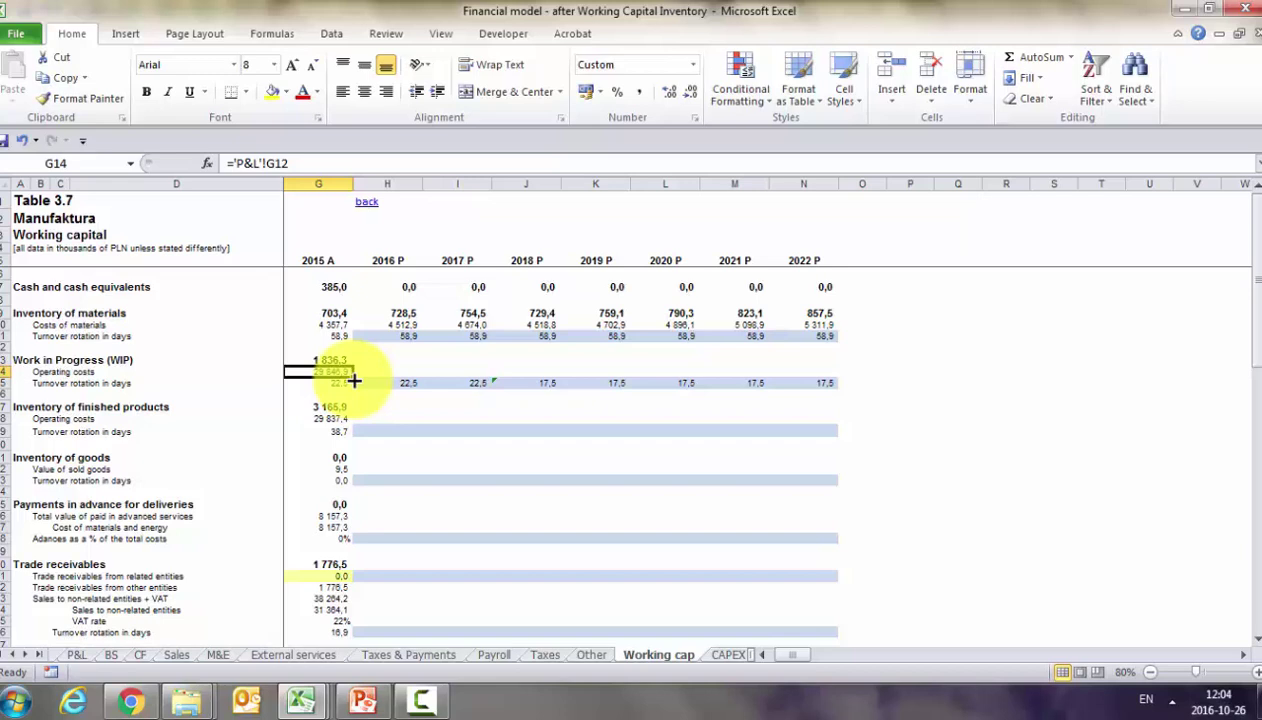
drag(354, 381, 427, 374)
Reuse the 2016 inventory of materials formula for Work in Progress and fill its value and operating costs through 2022
click(400, 360)
click(398, 313)
key(ctrl+c)
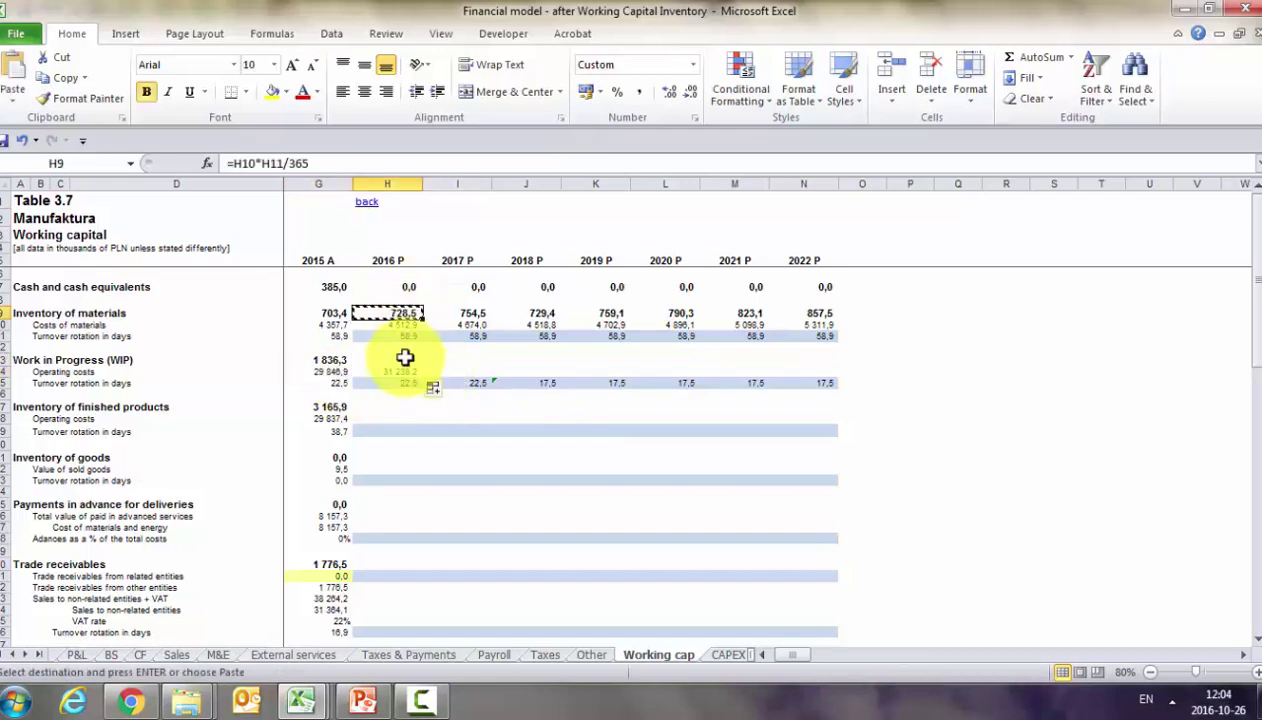
click(404, 360)
key(ctrl+v)
drag(422, 367, 814, 374)
Extend the 2015 operating costs formula for inventory of finished products to 2016
click(400, 431)
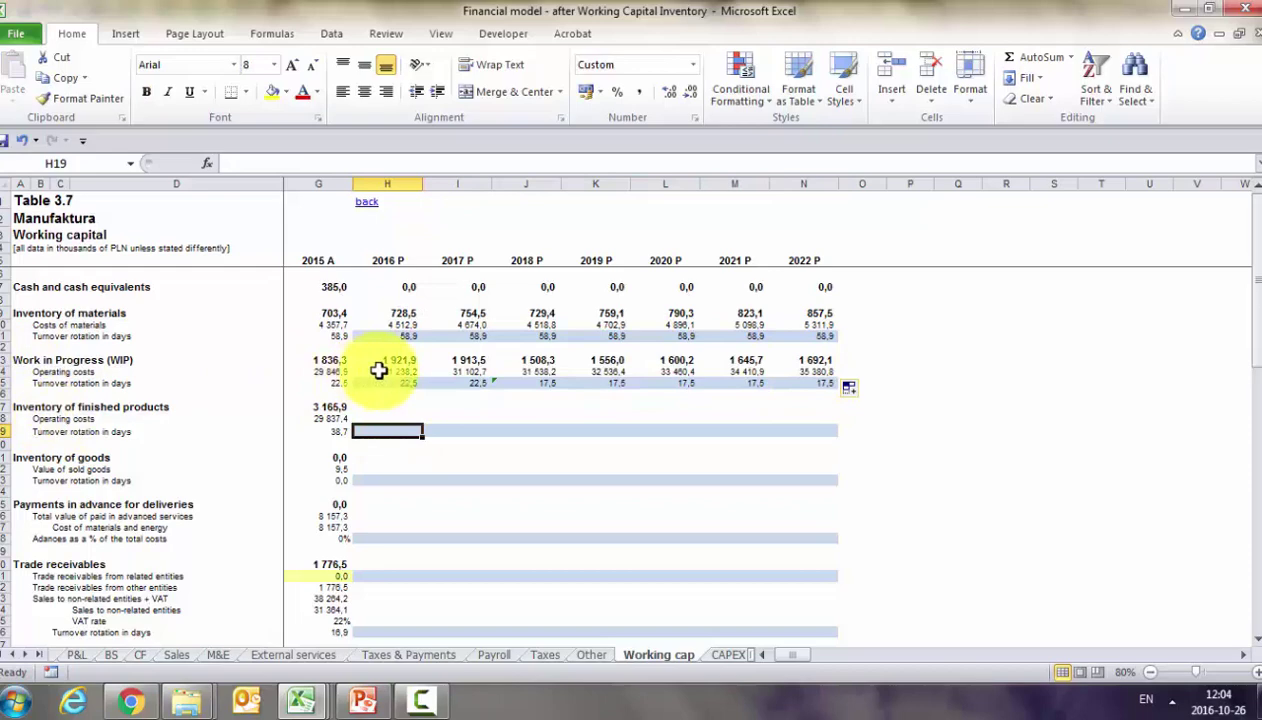
click(340, 419)
drag(356, 427, 395, 421)
Link the 2016 finished products turnover rotation to the 2015 value and copy the formula to 2017
click(395, 431)
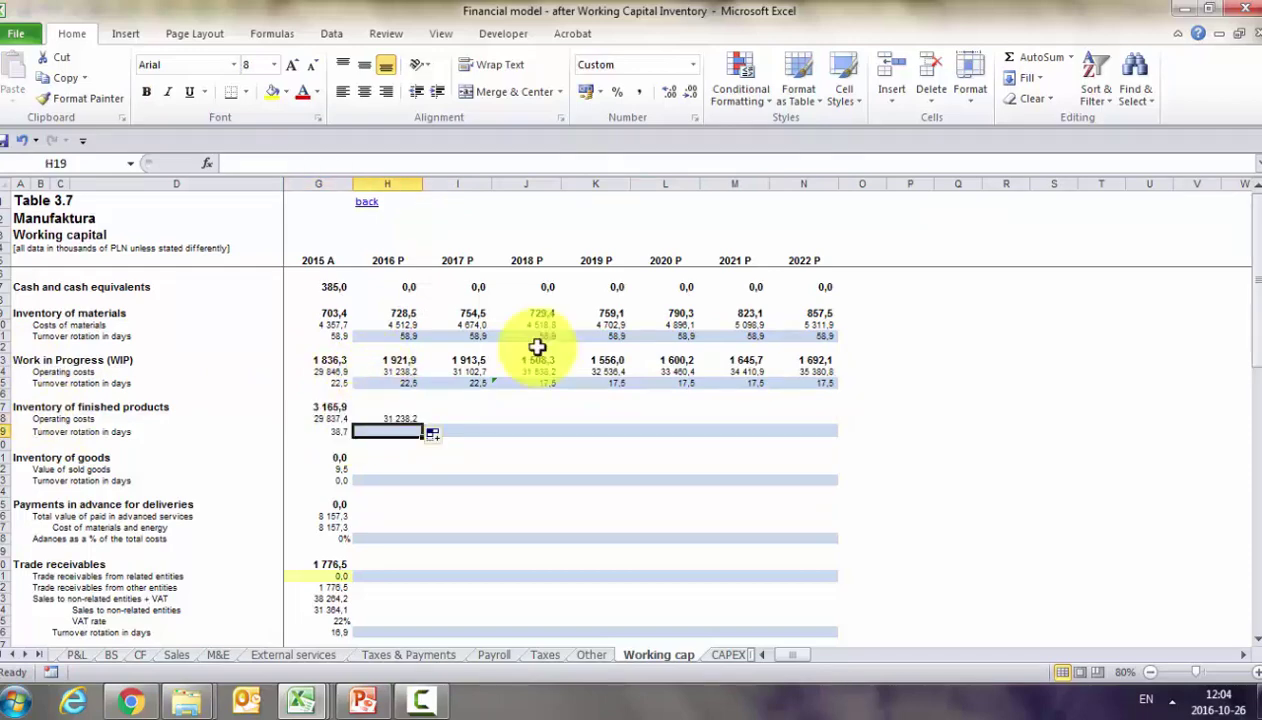
text(=)
key(Left)
key(Return)
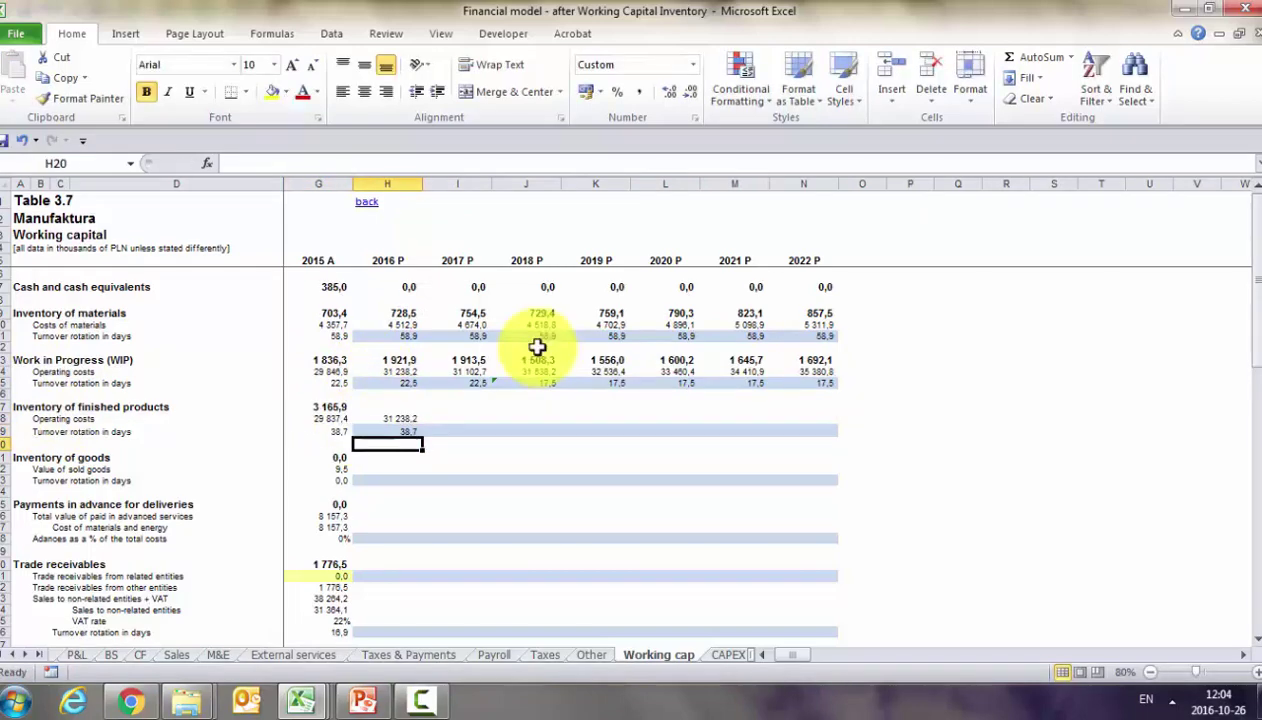
key(Up)
key(ctrl+c)
key(Right)
key(ctrl+v)
Shorten the 2018 finished products turnover rotation by 10 days with the formula =I19-10
key(Right)
text(=)
key(Left)
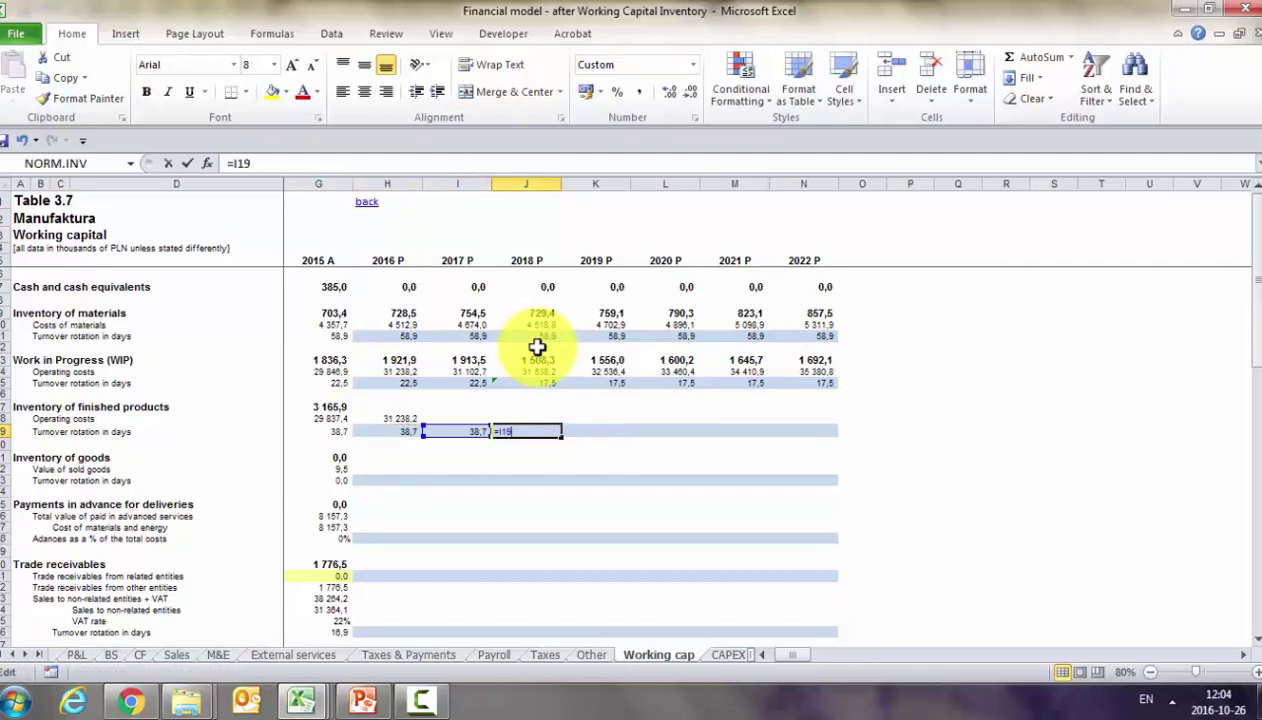
text(-10)
key(Return)
key(Up)
Try copying the 2018 finished products turnover formula with the 10-day reduction across 2019 to 2022
key(ctrl+c)
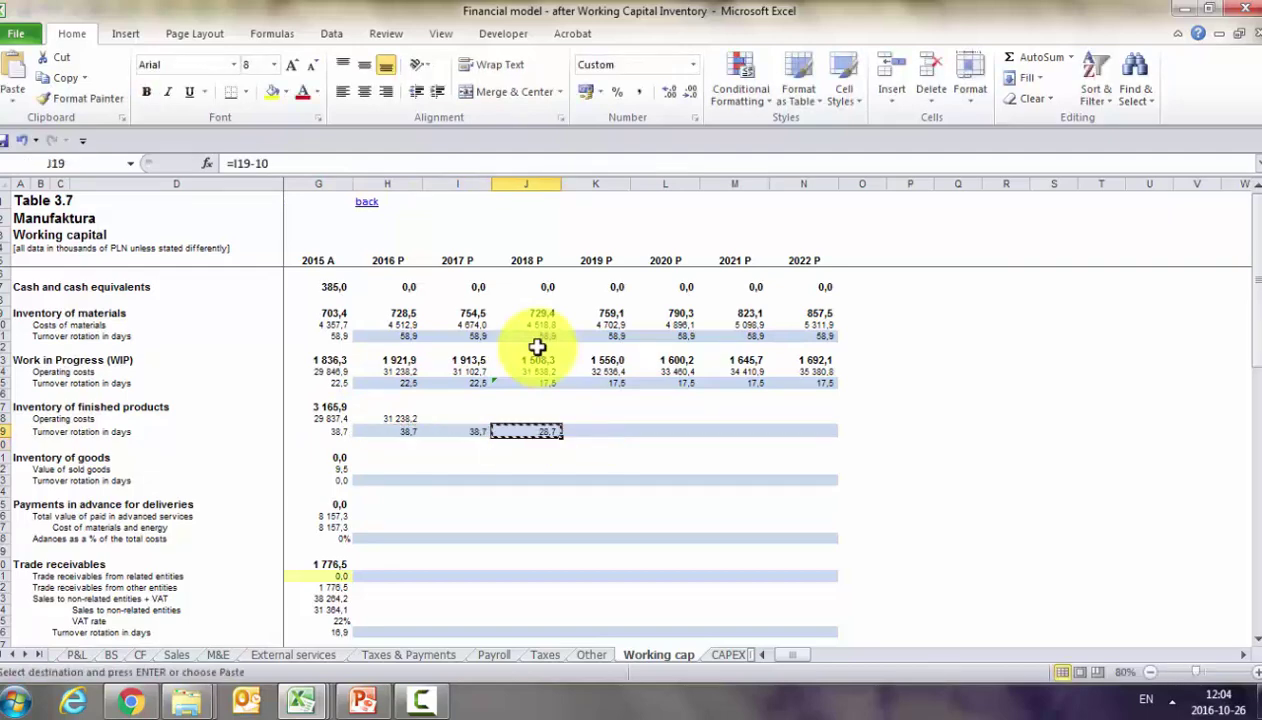
key(Right)
key(shift+Right)
key(shift+Right)
key(shift+Right)
key(ctrl+v)
key(F2)
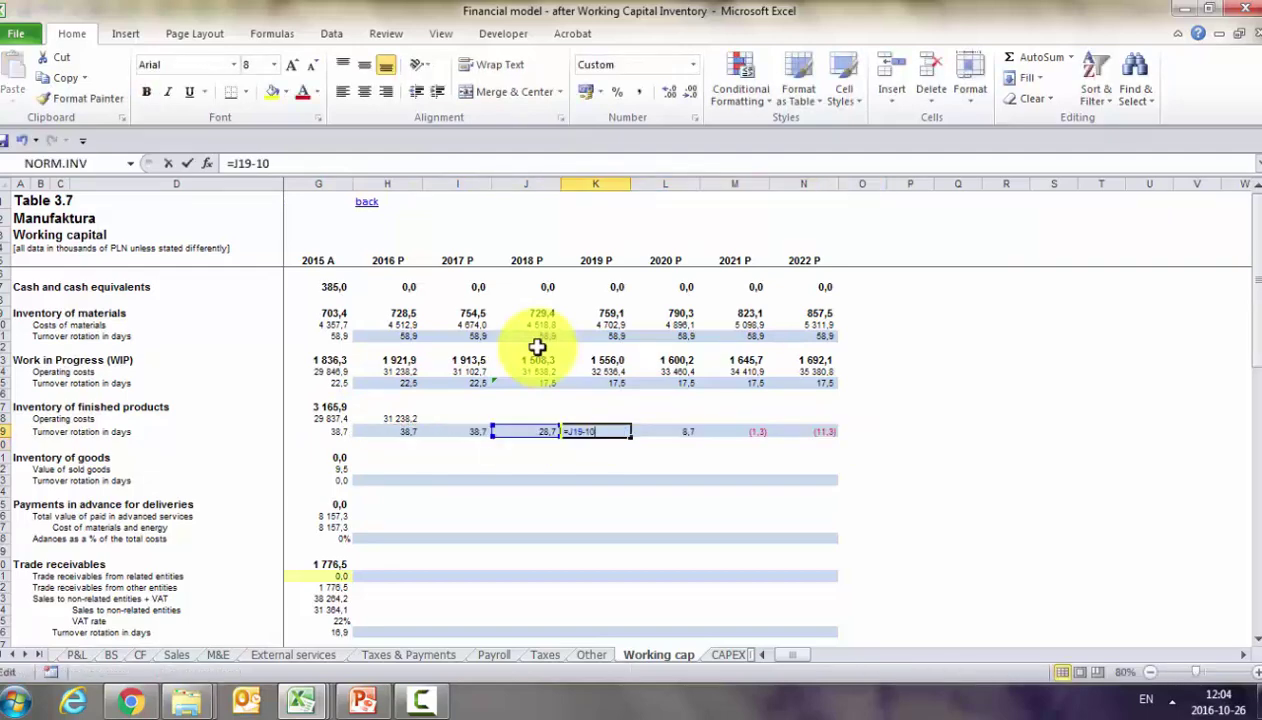
key(Escape)
Set the 2019 finished products turnover rotation equal to the 2018 value and carry that link through 2022
text(=)
key(Left)
key(ctrl+Return)
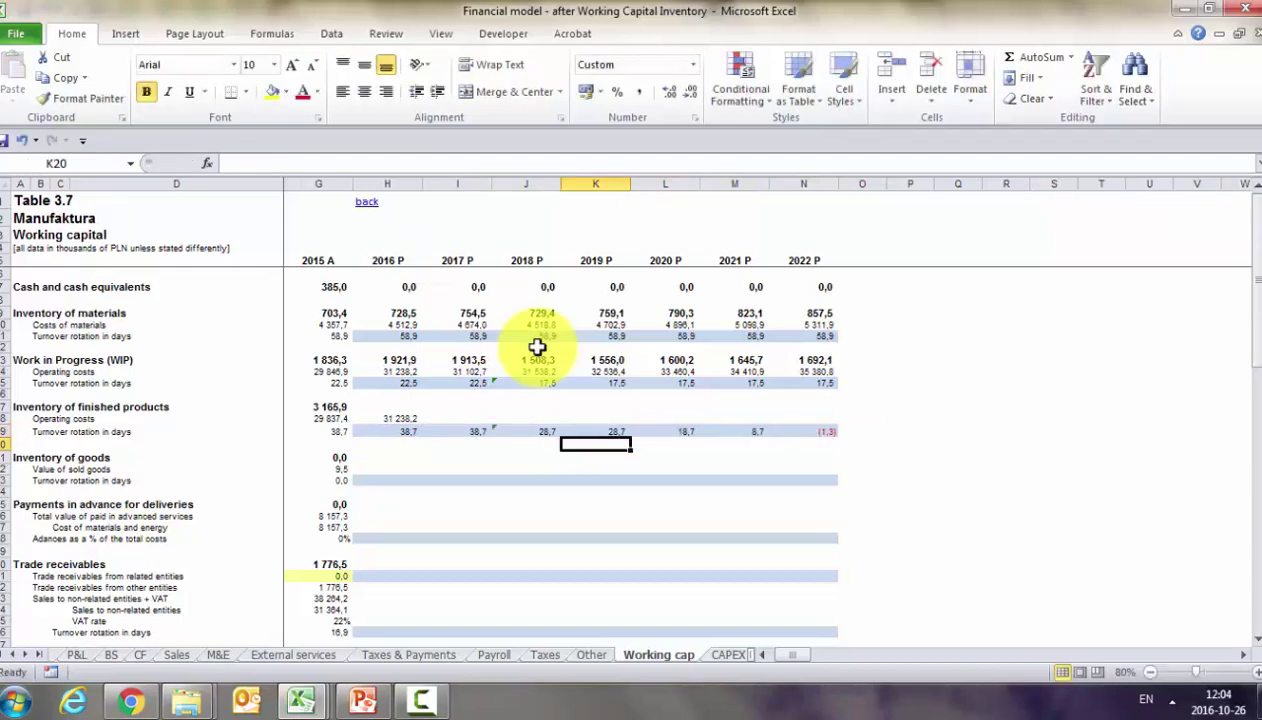
key(Up)
key(Left)
key(Left)
key(Left)
key(Right)
key(Left)
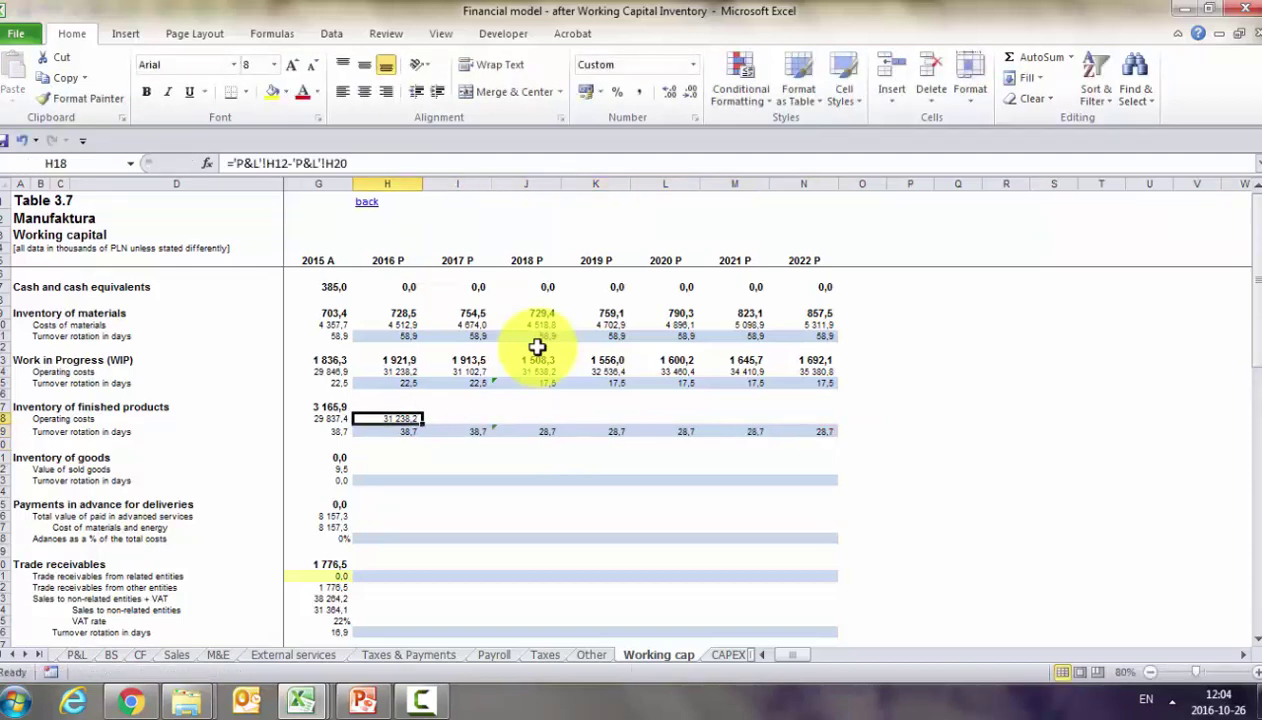
Copy the 2016 WIP inventory formula to 2016 finished products, then extend it and the operating costs through 2022
key(Up)
key(Up)
key(Up)
key(Up)
key(Up)
key(ctrl+c)
key(Down)
key(Down)
key(Down)
key(Down)
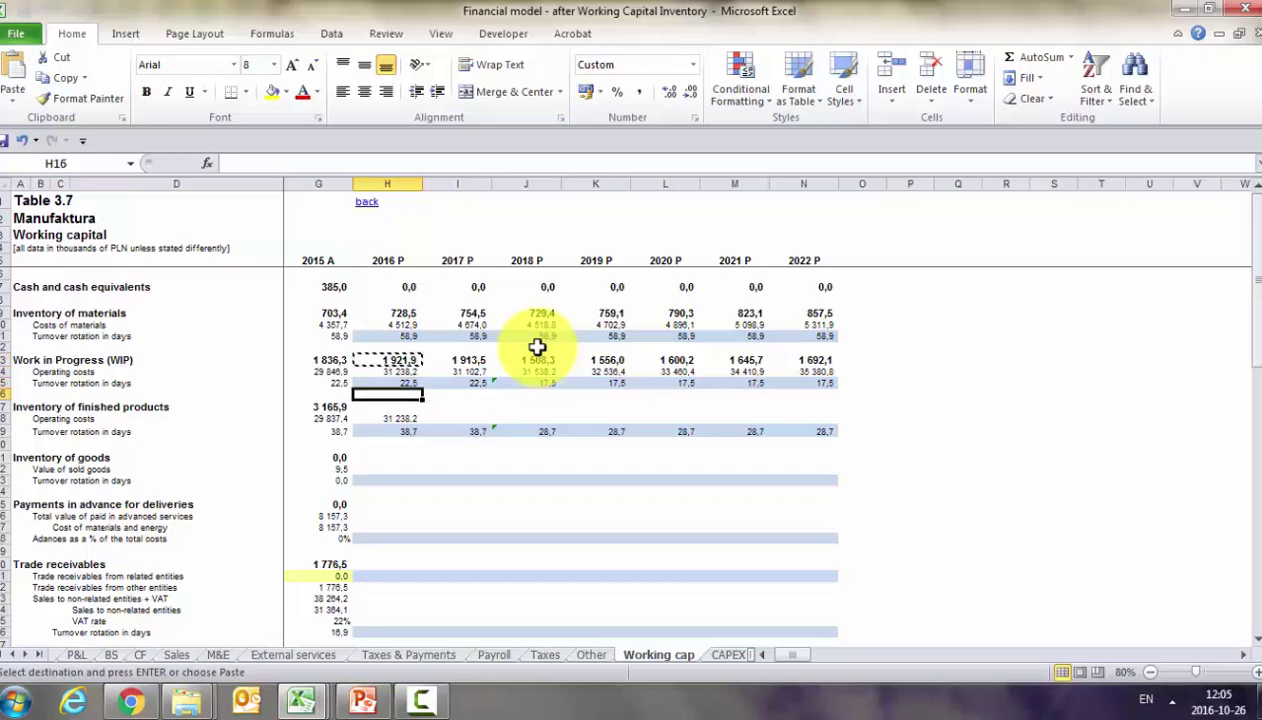
key(ctrl+v)
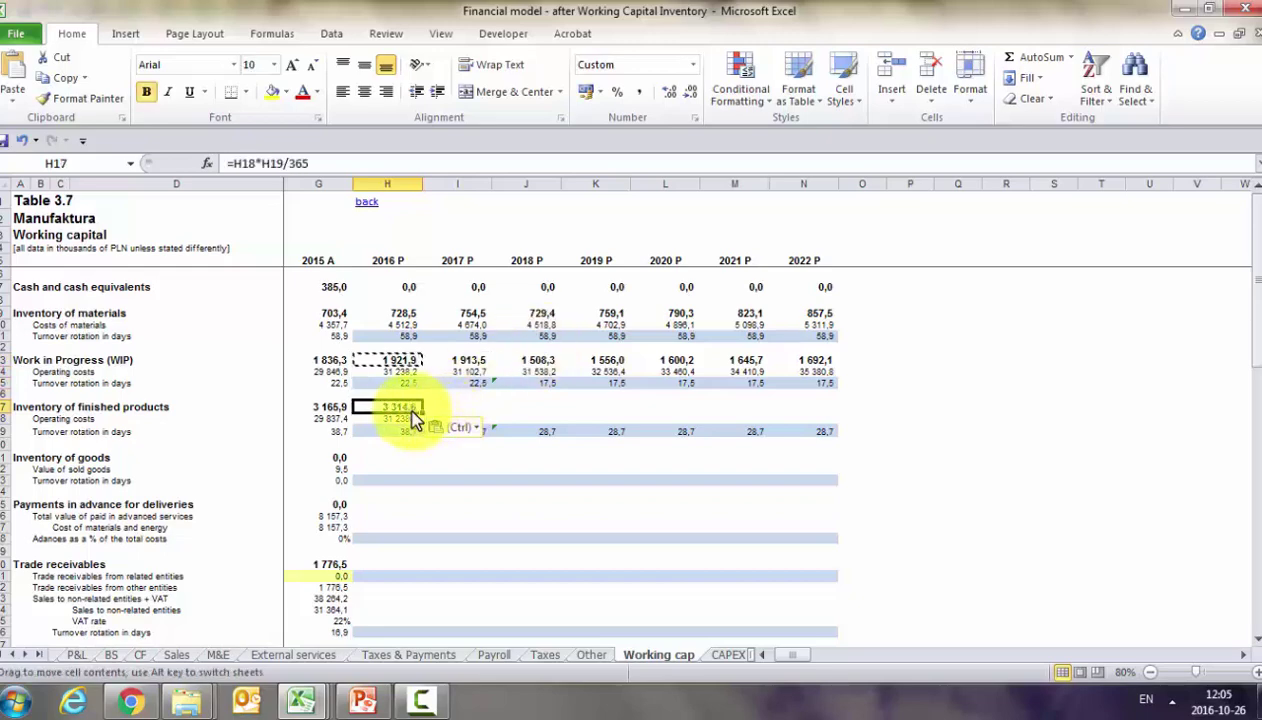
drag(412, 411, 851, 427)
Carry the 2015 value of sold goods formula into 2016 and reuse the finished products formula for the 2016 inventory of goods
click(384, 458)
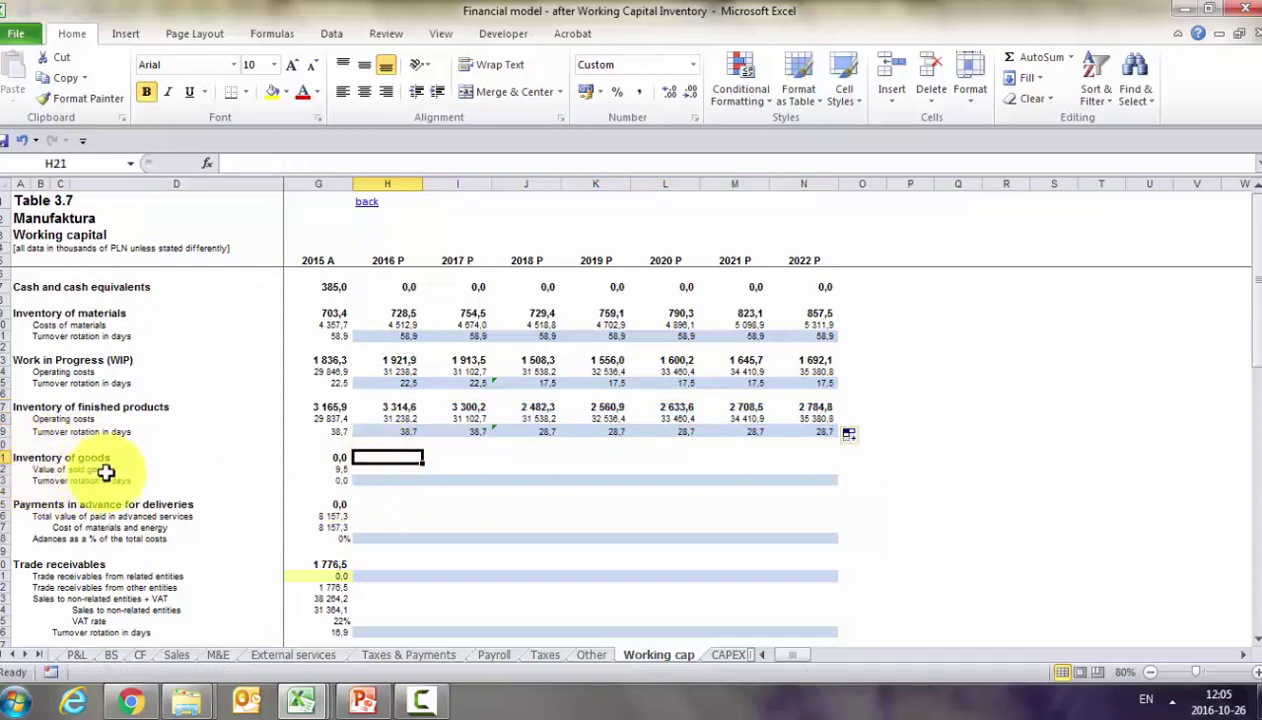
click(335, 481)
click(338, 470)
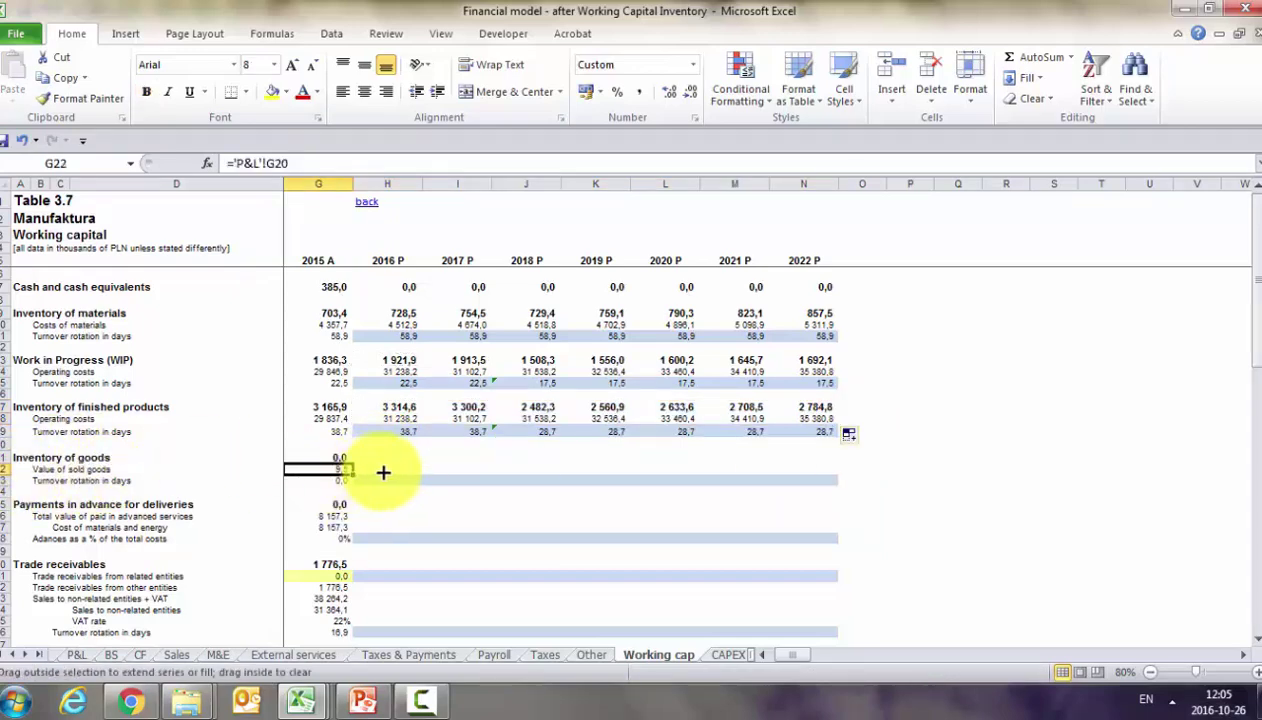
click(390, 407)
key(ctrl+c)
click(394, 456)
key(ctrl+v)
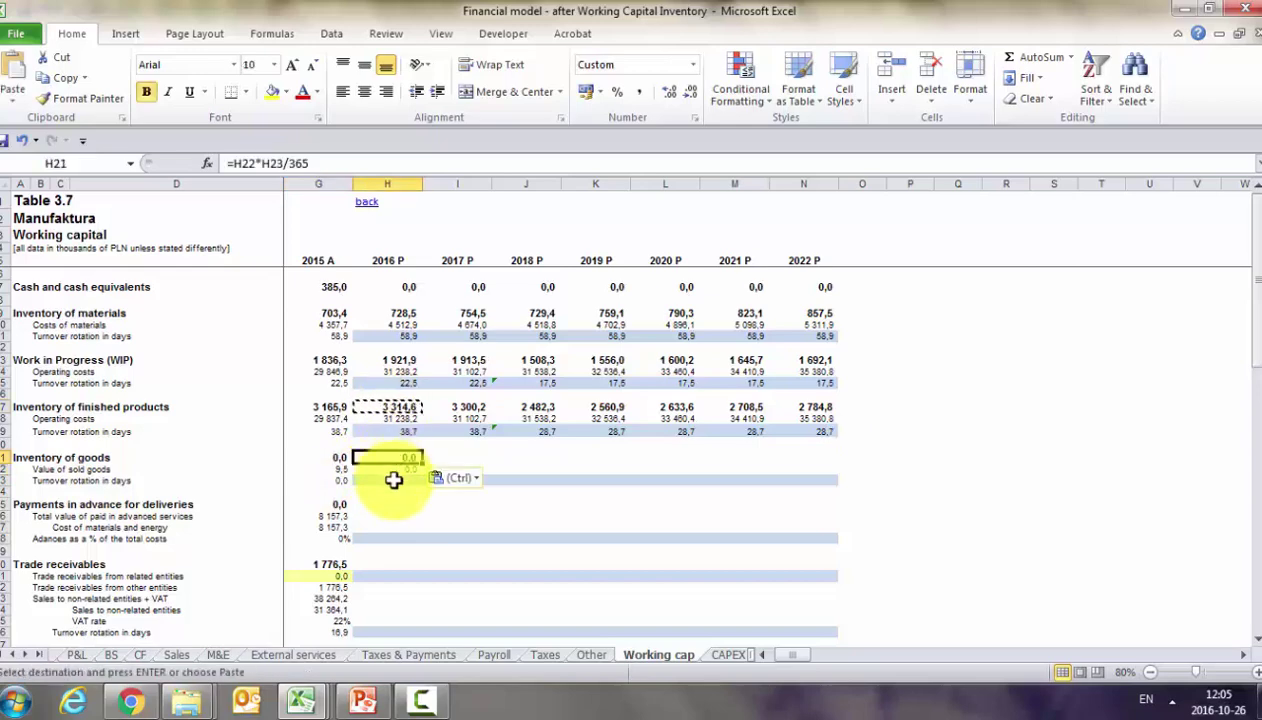
Set the 2016 goods turnover rotation to 0 and fill the whole inventory of goods block from 2016 through 2022
click(396, 478)
key(Escape)
drag(394, 457, 834, 518)
click(596, 538)
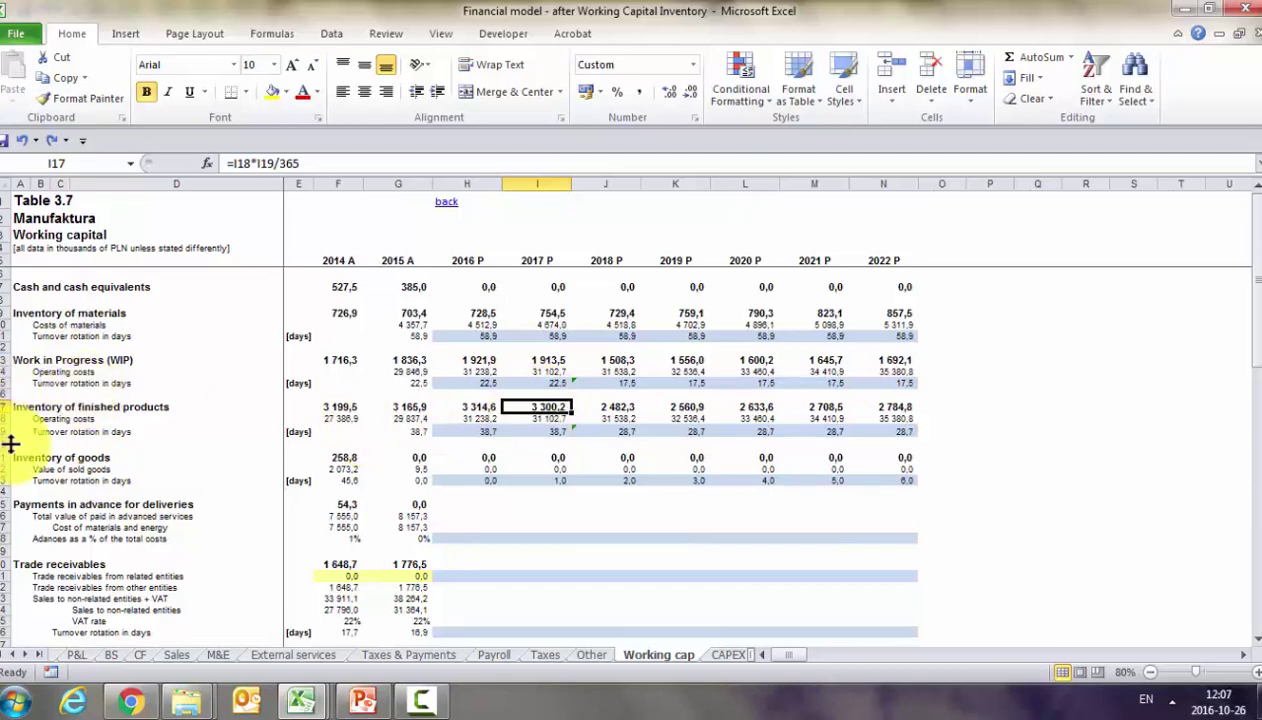
Lengthen the 2017 finished products turnover rotation by 5 days relative to the 2016 value in H19
click(609, 284)
click(622, 431)
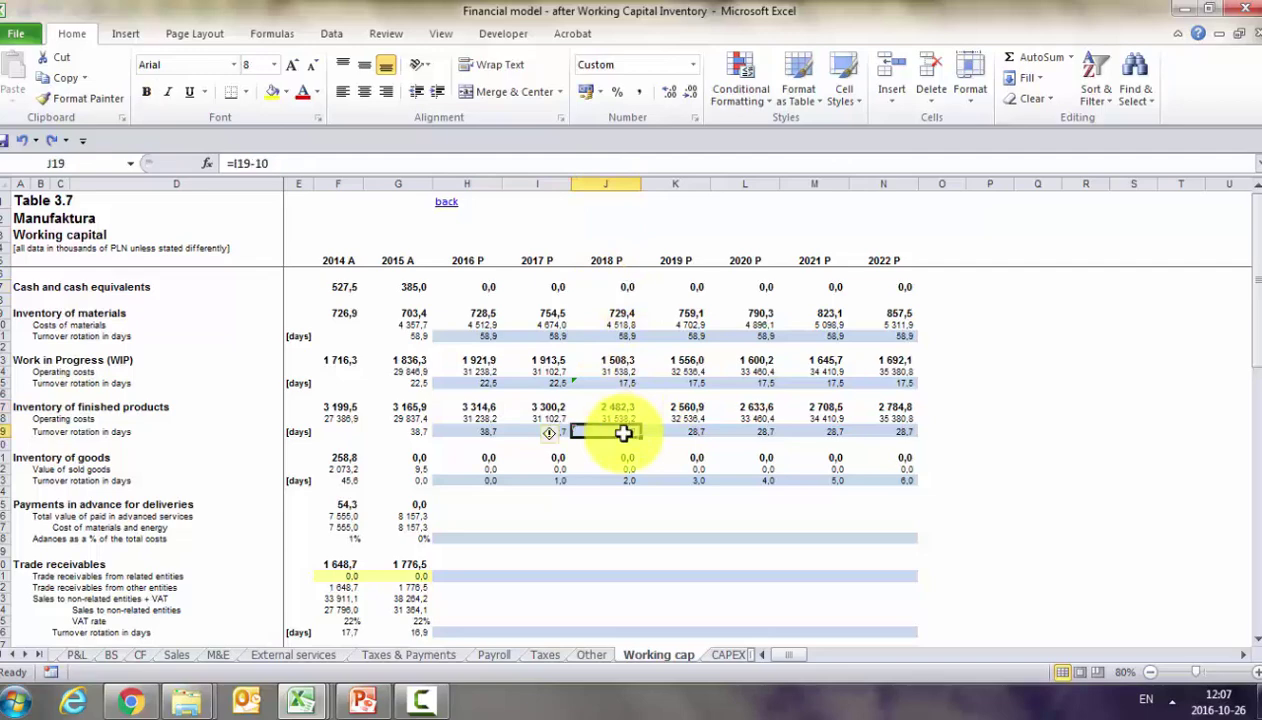
click(490, 418)
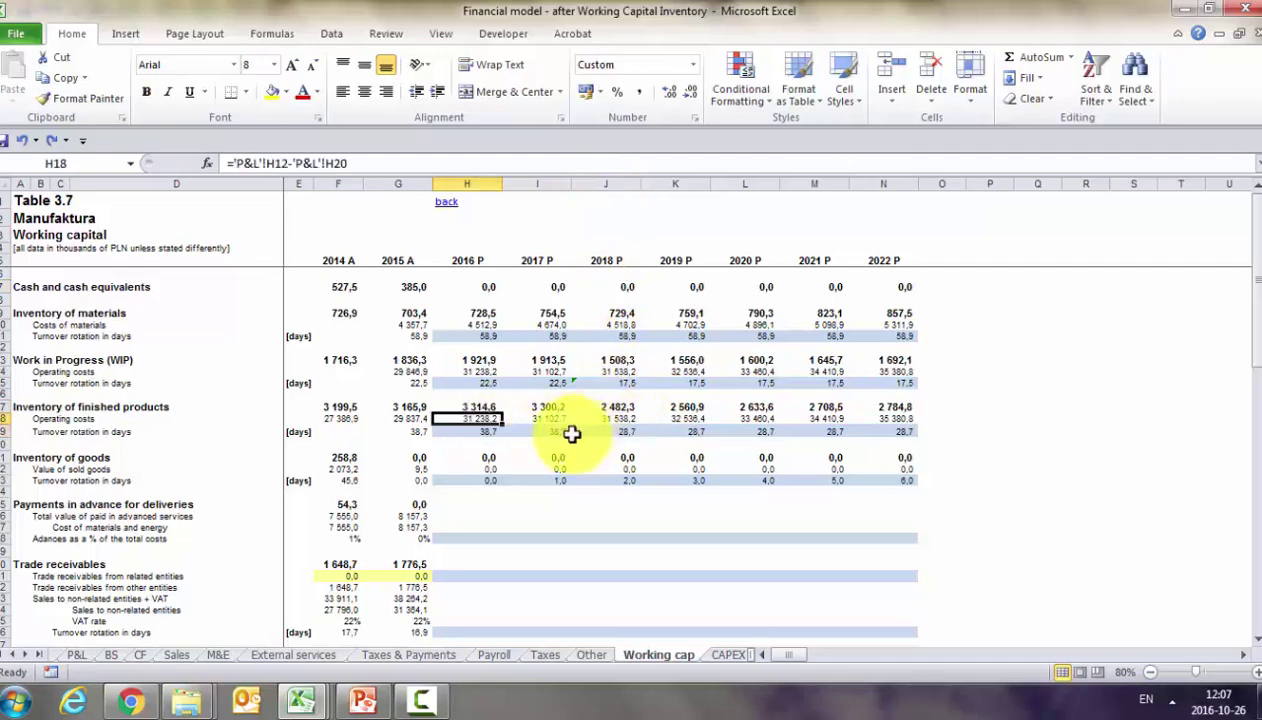
click(555, 433)
text(=)
key(Left)
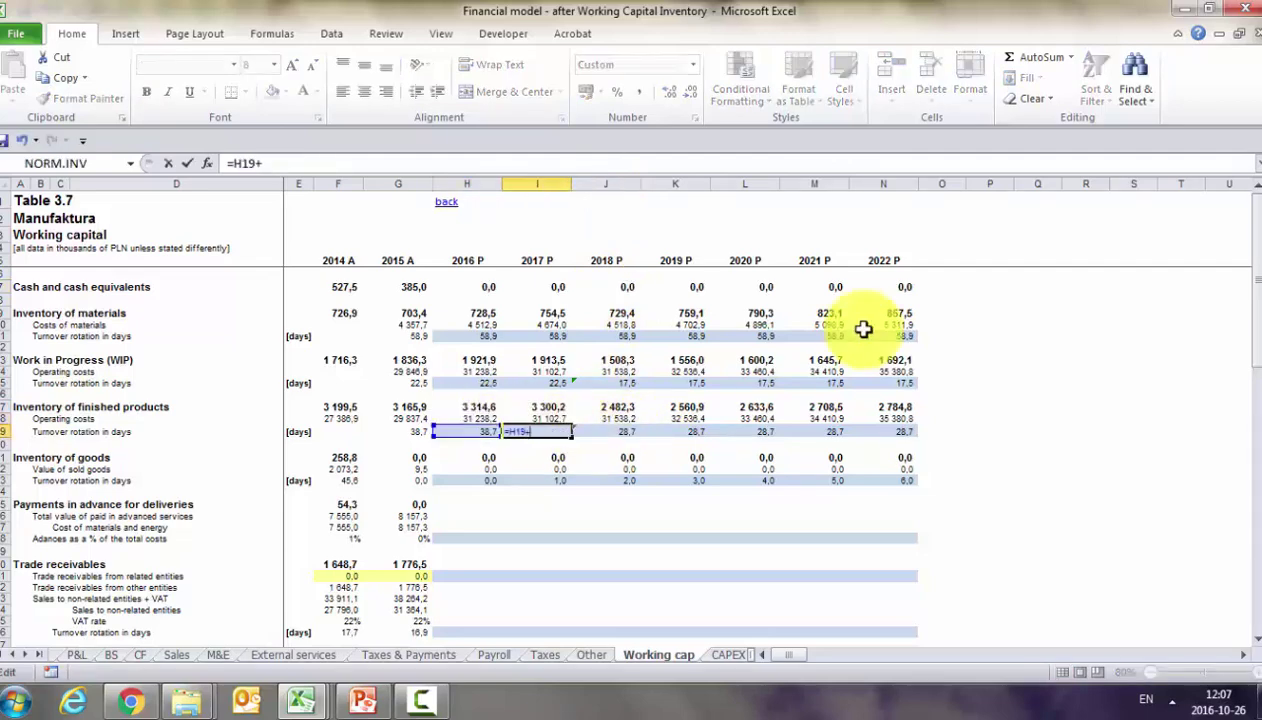
key(Return)
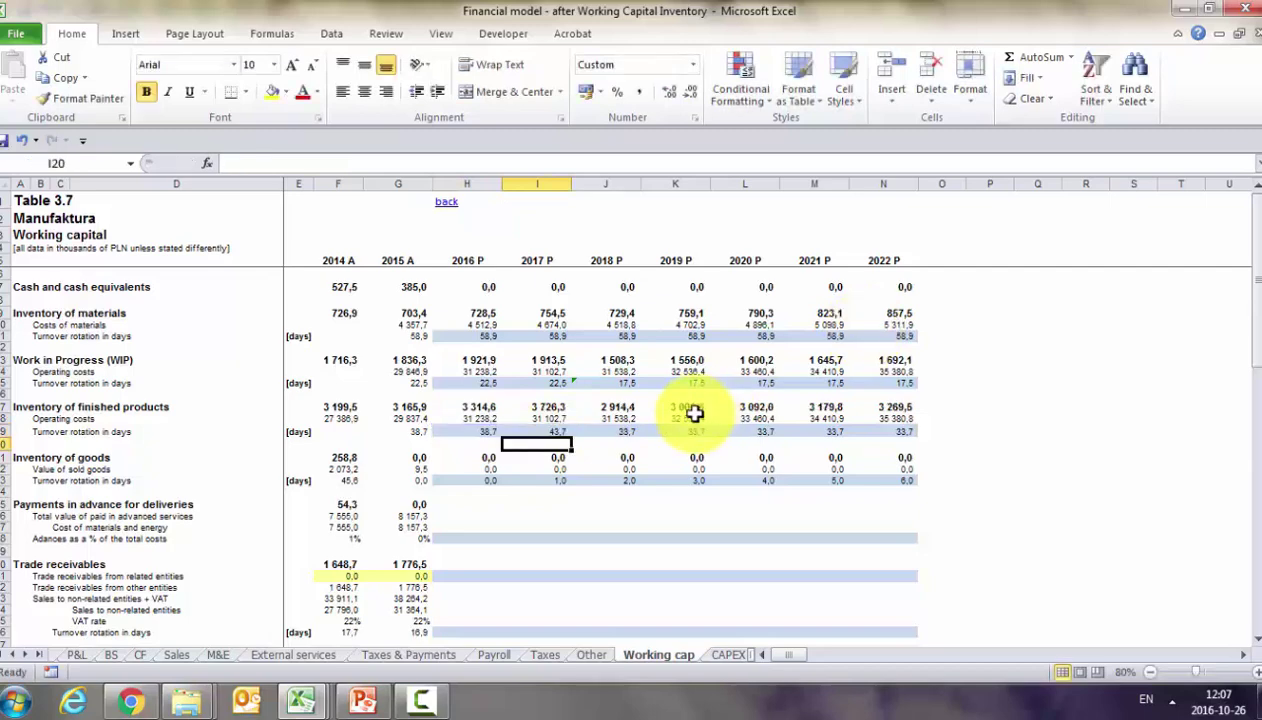
click(646, 418)
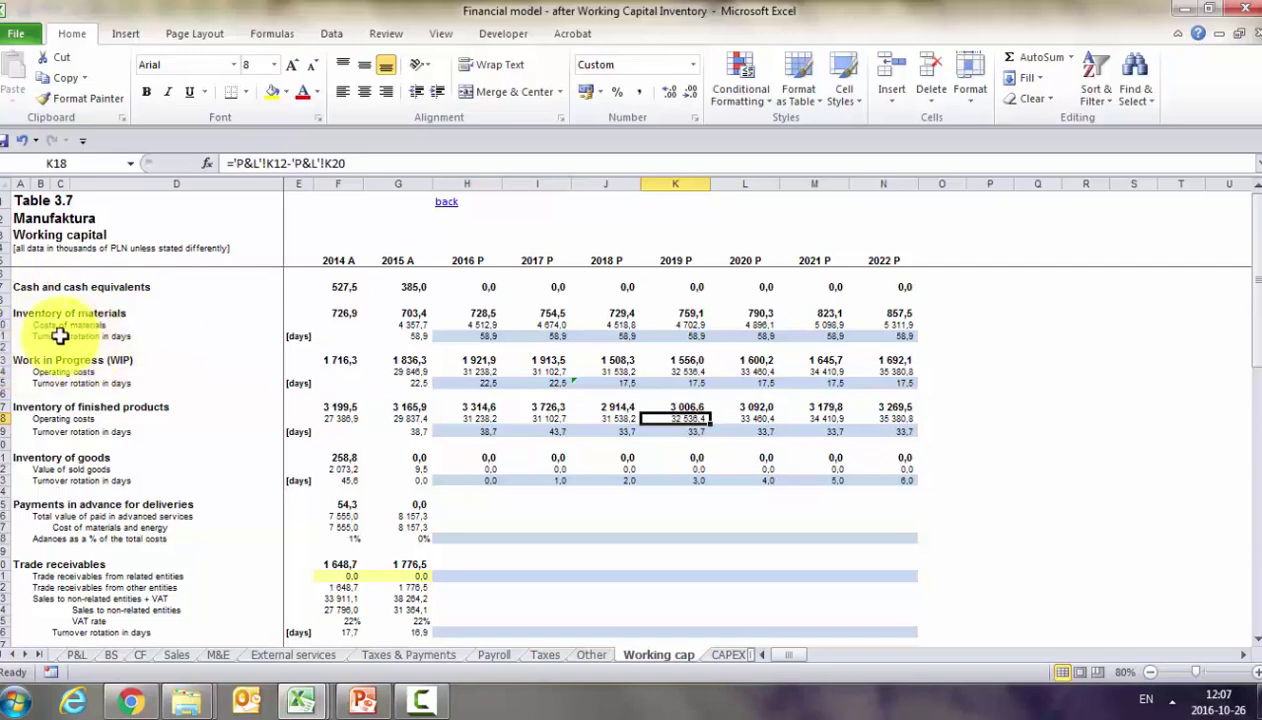
click(6, 325)
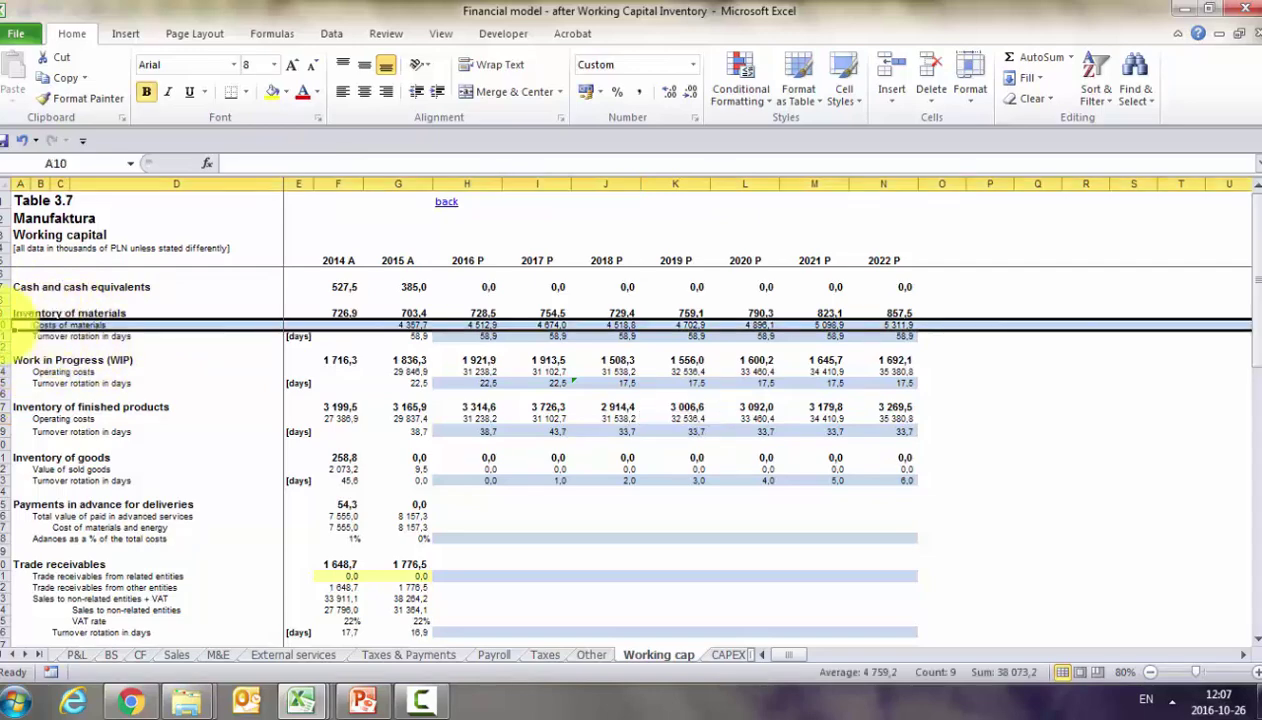
click(6, 372)
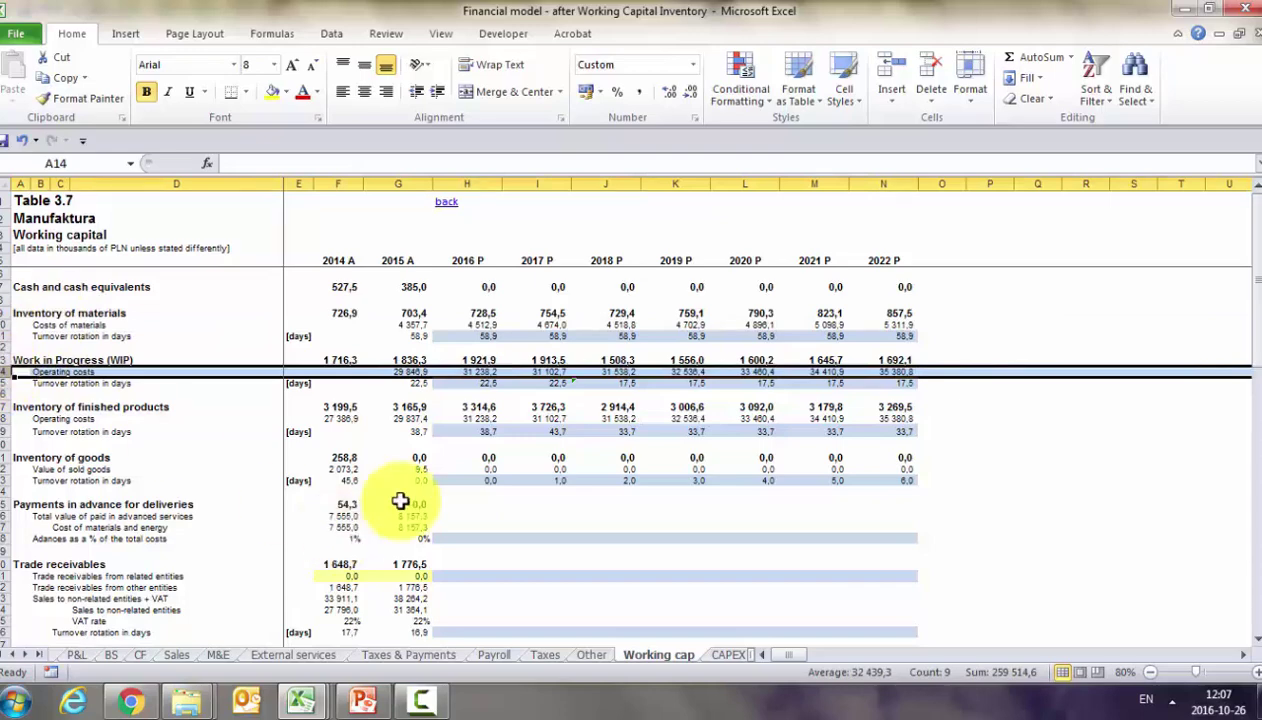
click(770, 459)
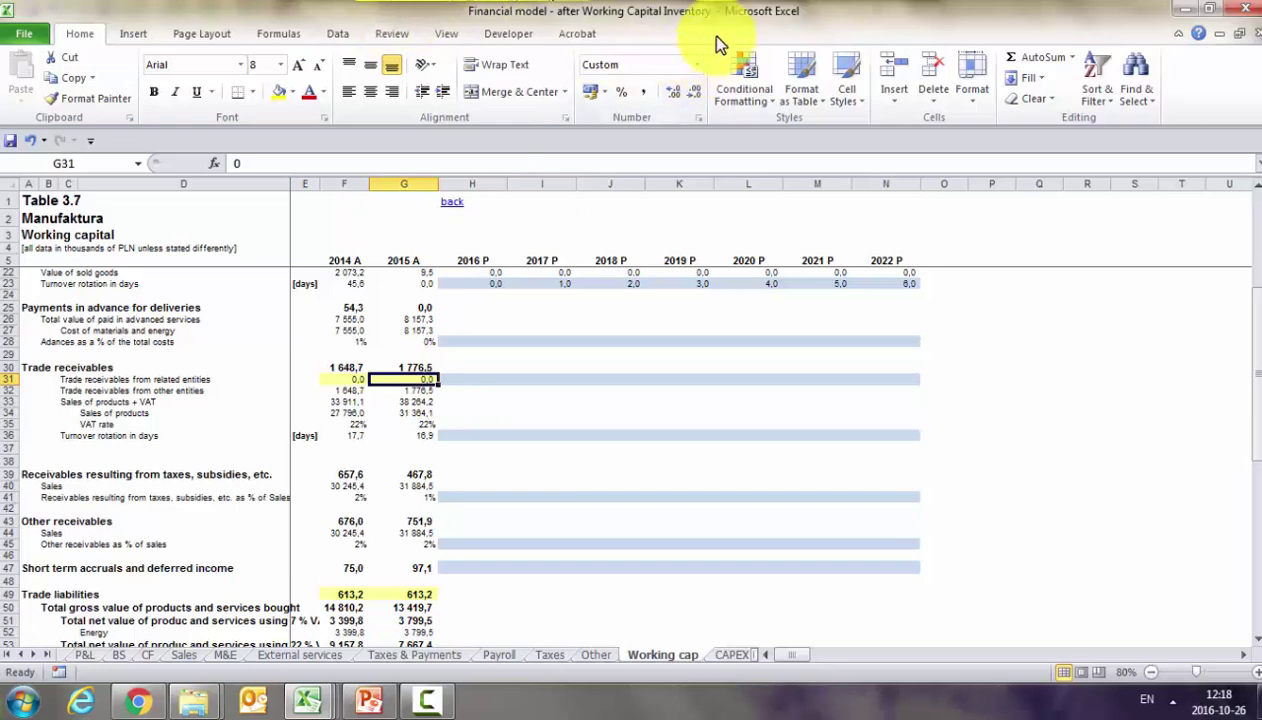
Link the 2016 advances as a percentage of total costs to the 2014 value with =F28
click(462, 364)
scroll(462, 364, up, 2)
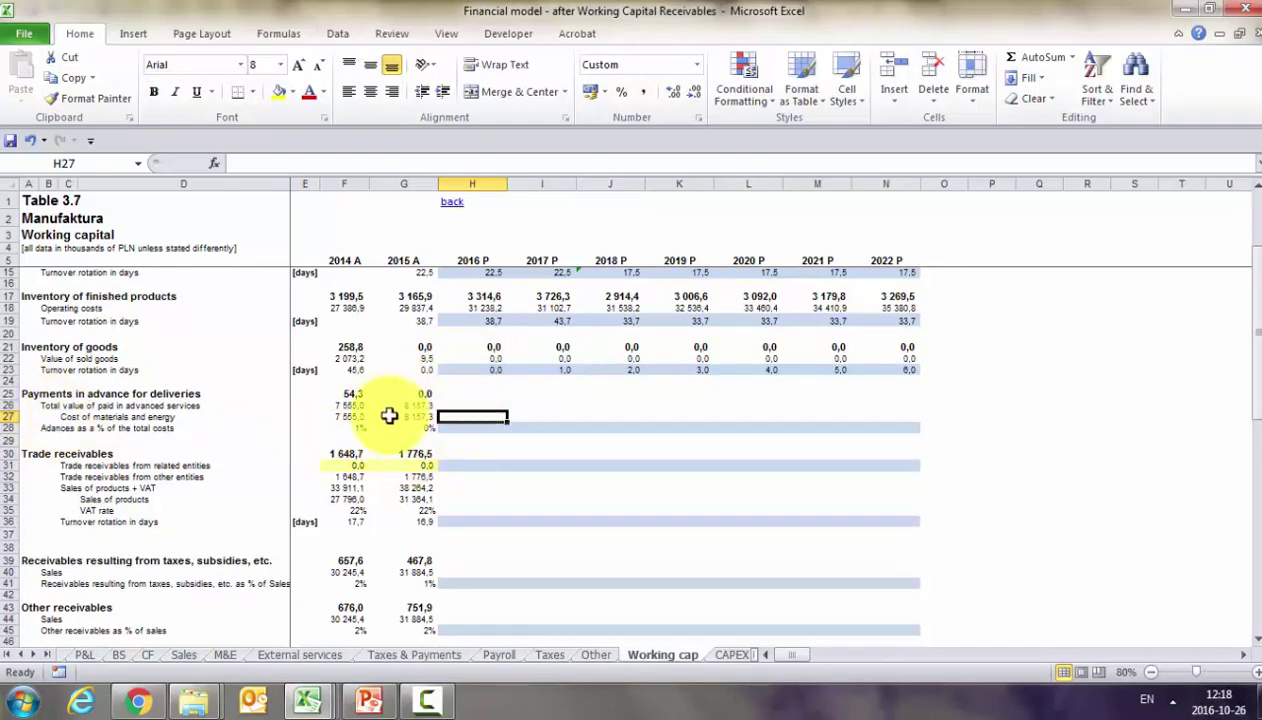
click(451, 432)
text(=)
key(Left)
key(Left)
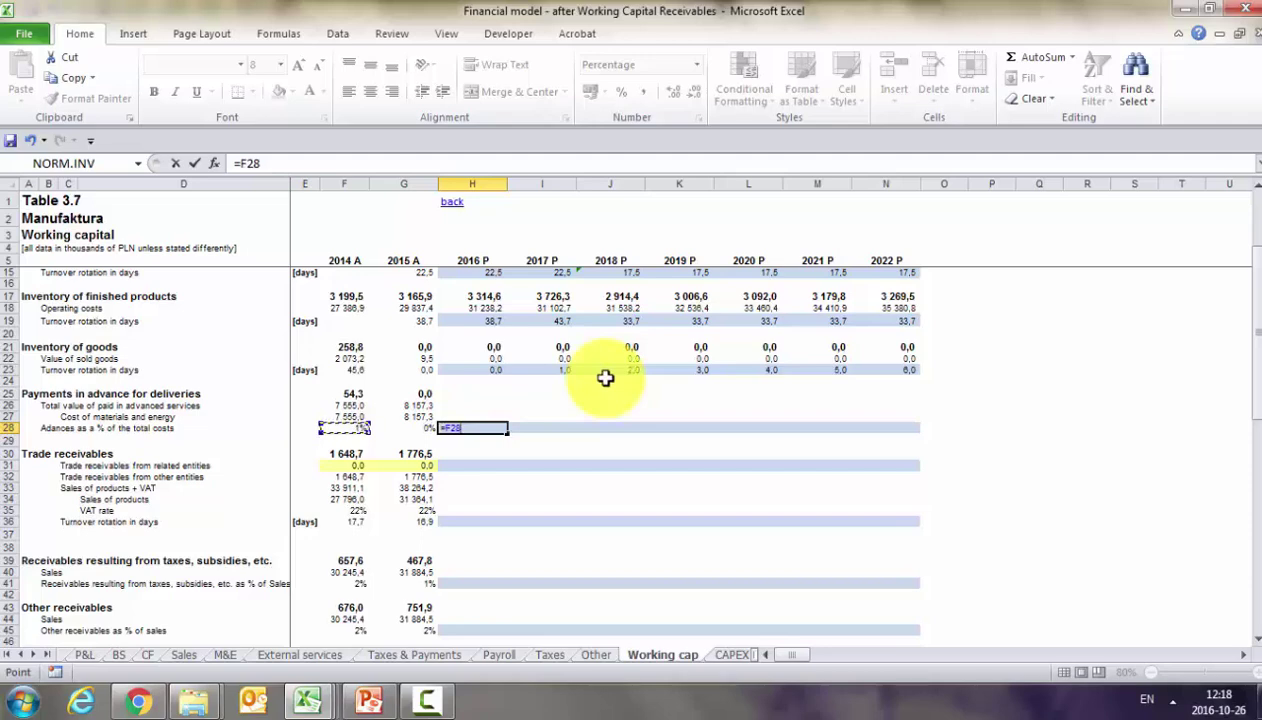
key(Return)
Copy the 2015 cost of materials and energy formula under payments in advance into 2016
key(Up)
key(Up)
key(Up)
key(Left)
key(Down)
key(ctrl+c)
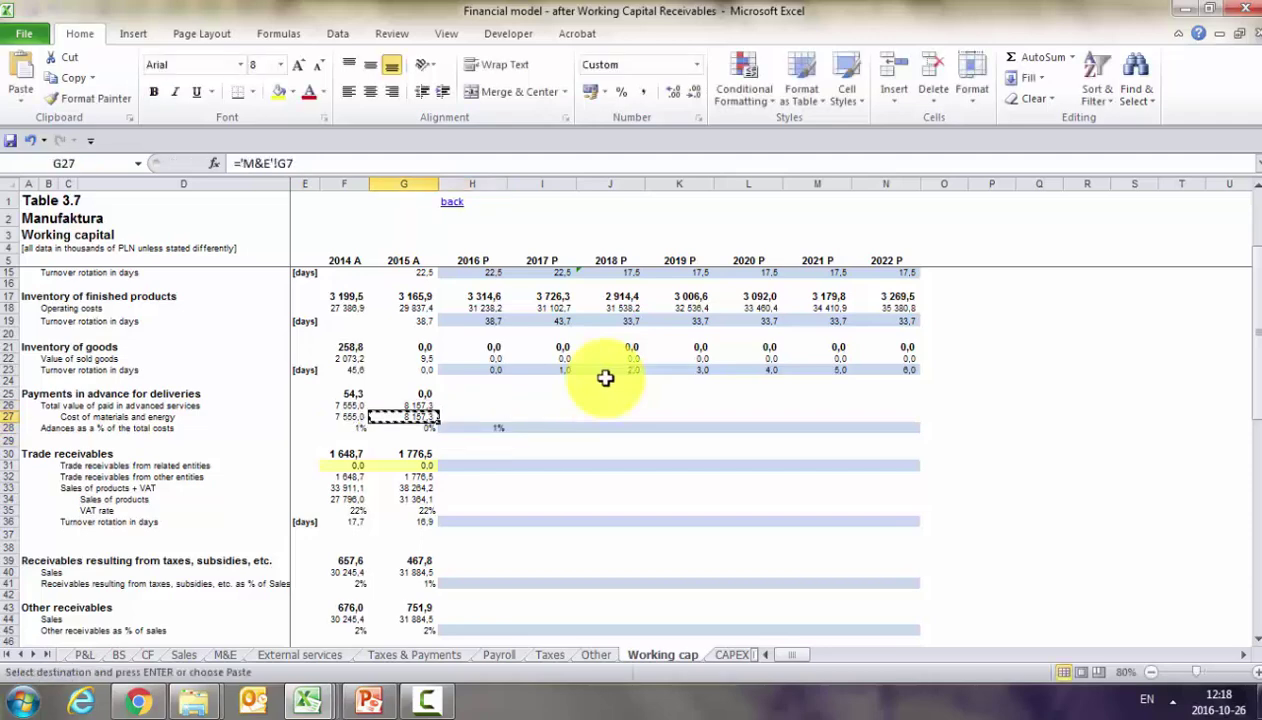
key(Right)
key(ctrl+v)
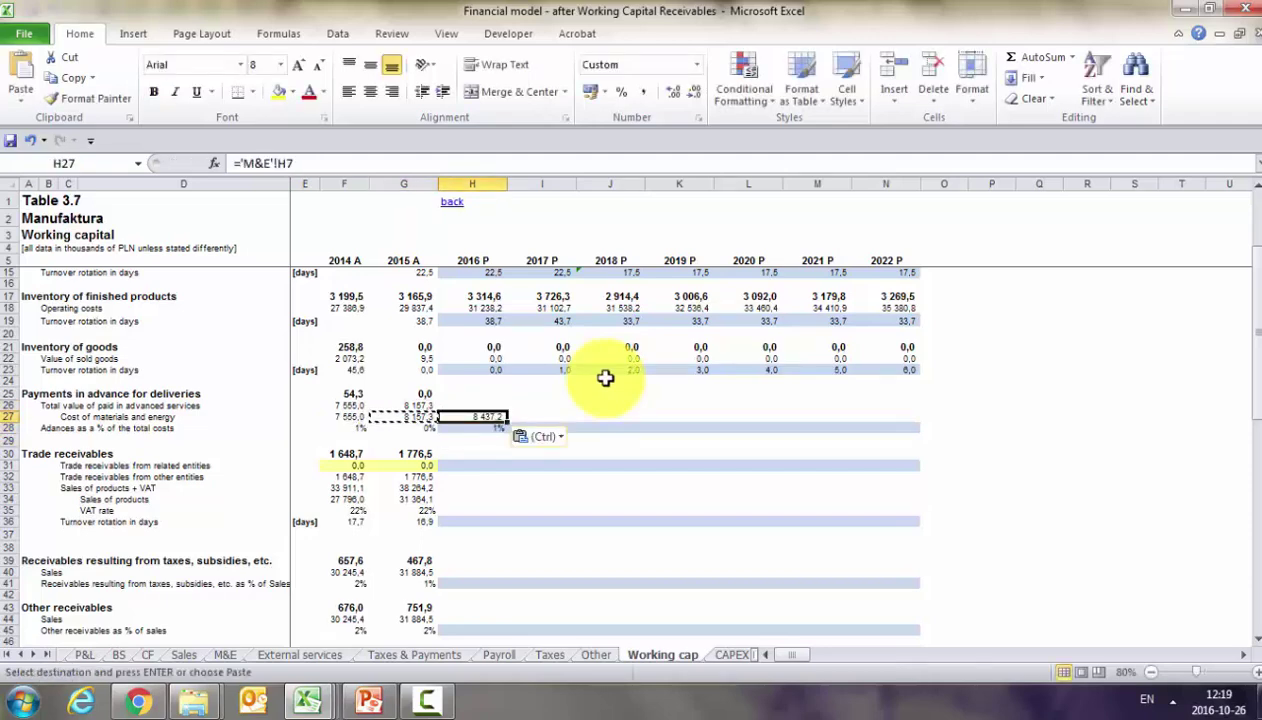
Copy the 2015 sum formula for the total value of paid in advanced services into 2016
click(404, 405)
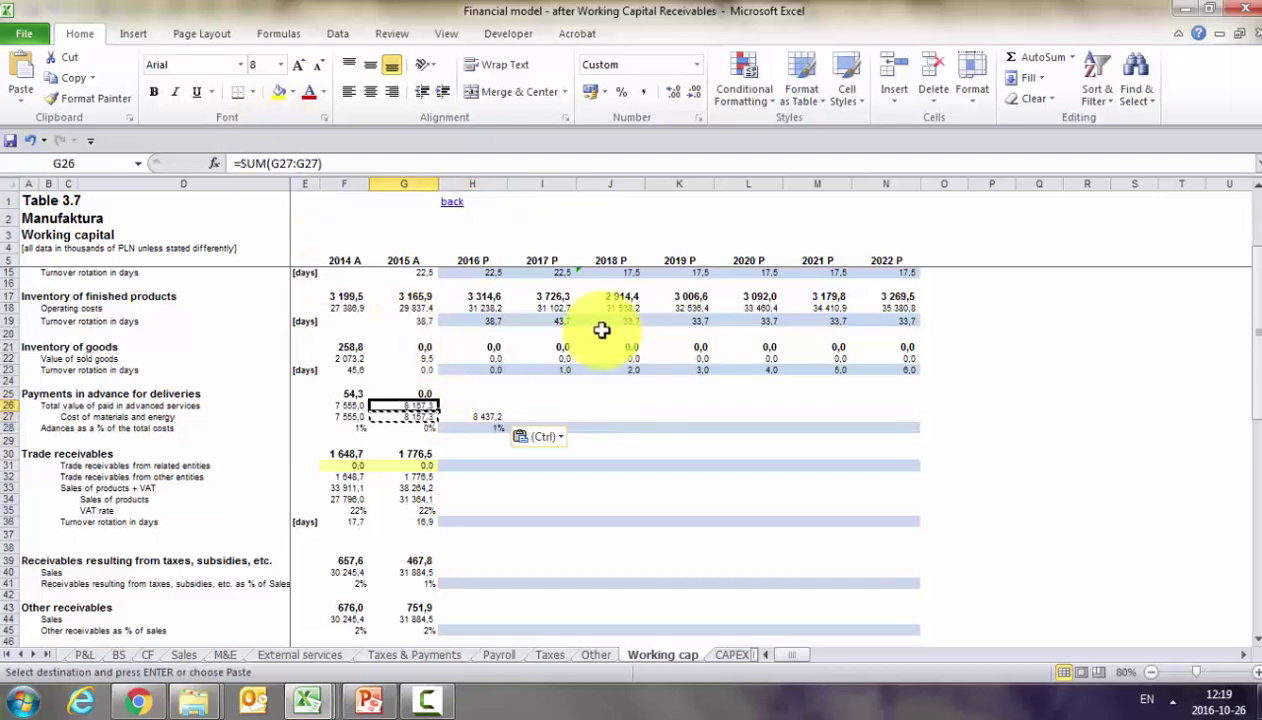
key(Escape)
key(ctrl+c)
key(Right)
key(ctrl+v)
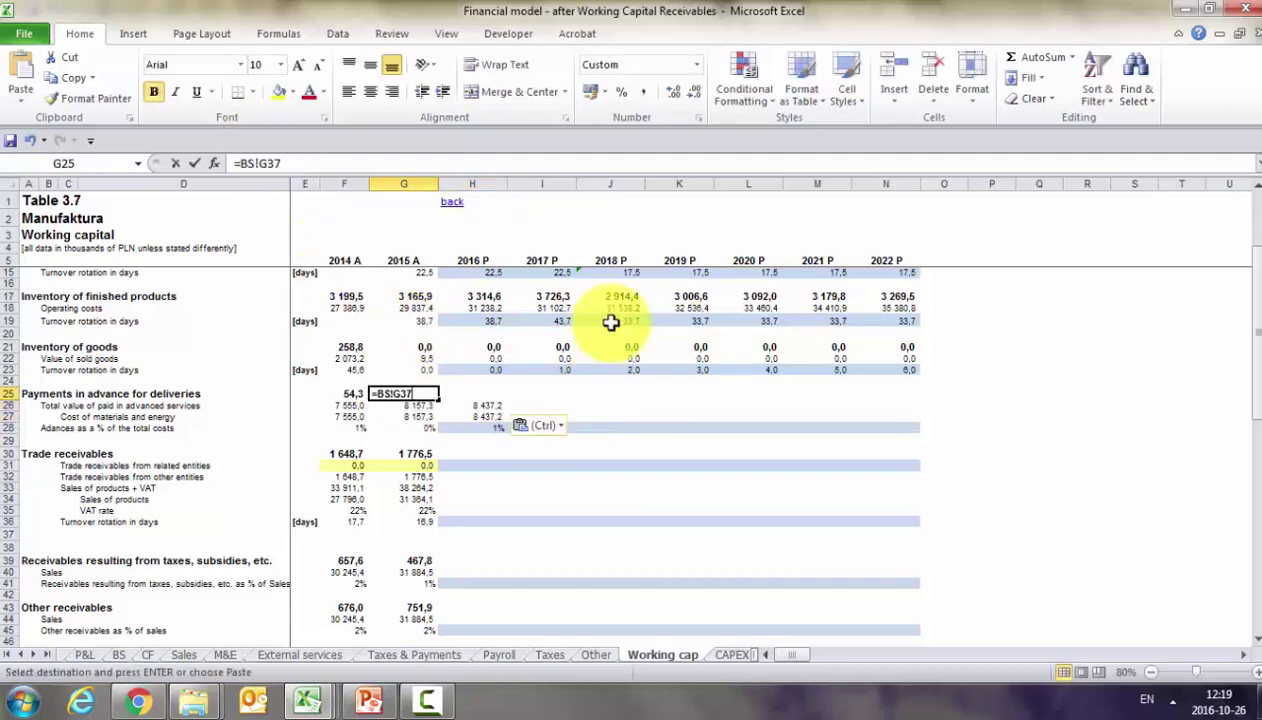
Calculate the 2016 payments in advance for deliveries with the formula =H26*H28
key(Up)
text(=H26*)
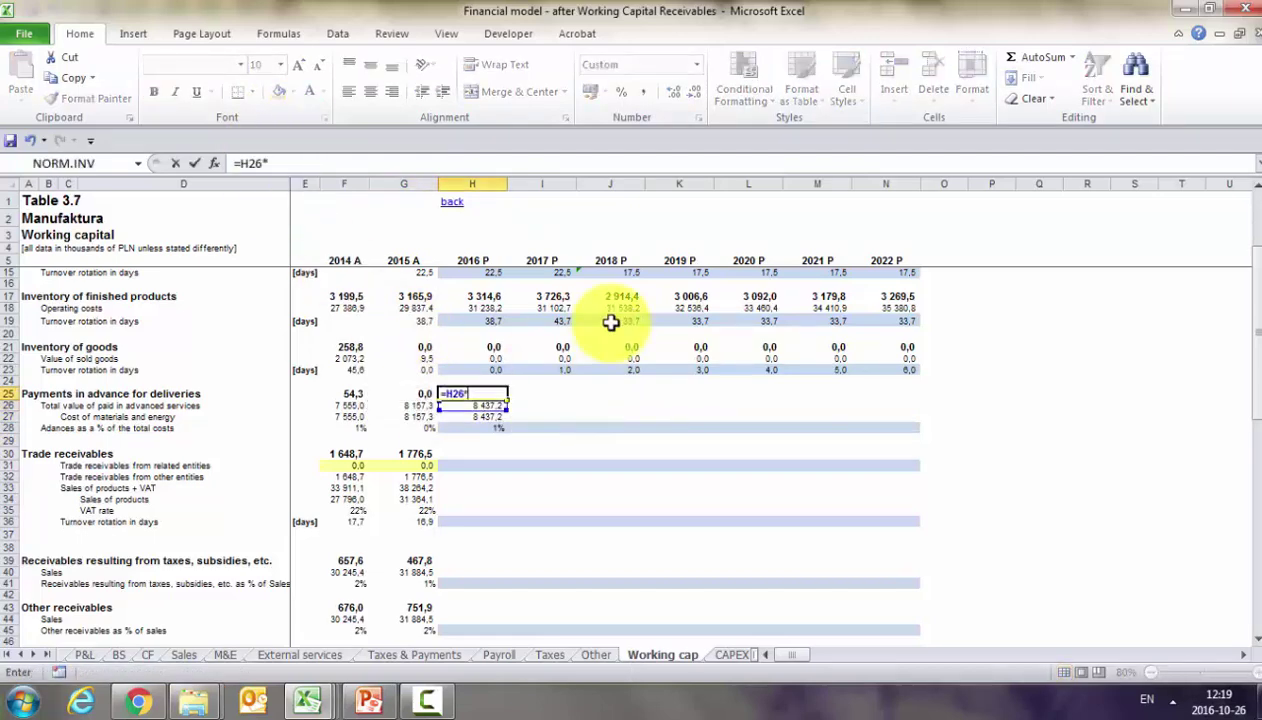
click(499, 428)
key(Return)
Copy the 2016 payments in advance block, H25 to H28, across all forecast years through 2022
key(Up)
key(shift+Down)
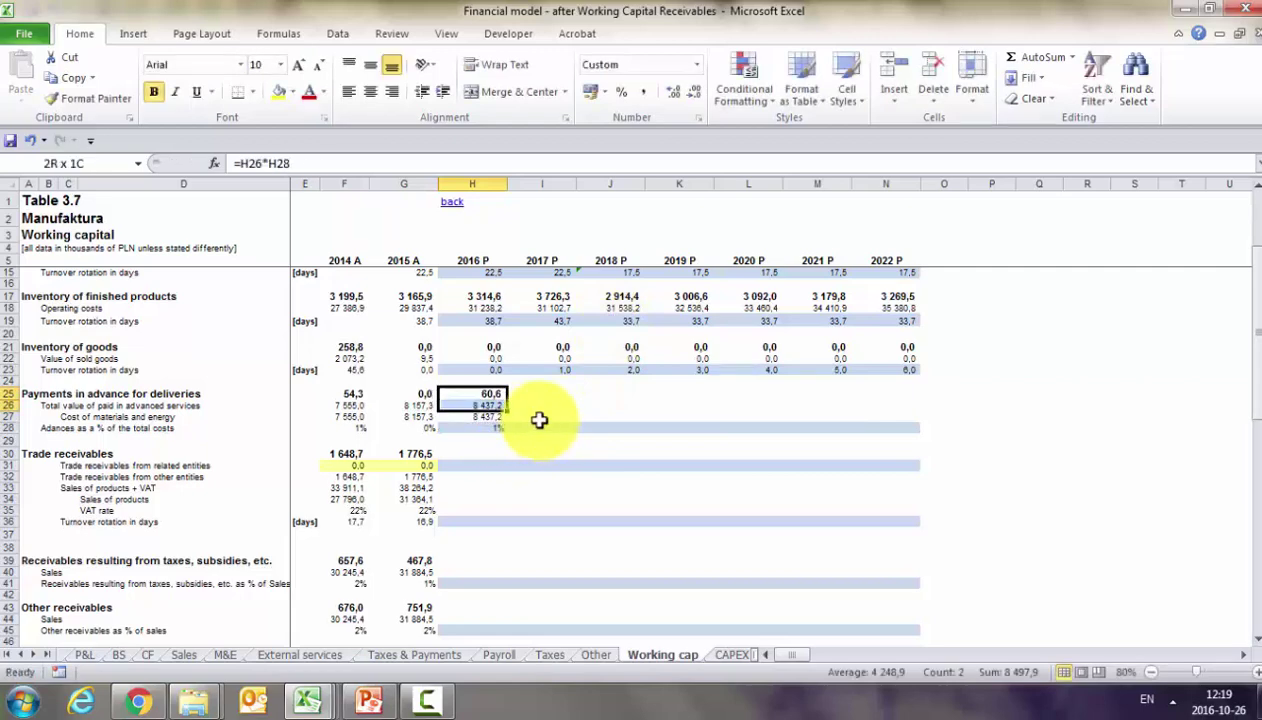
key(shift+Down)
key(shift+Down)
key(ctrl+c)
key(shift+Right)
key(shift+Right)
key(shift+Right)
key(shift+Right)
key(shift+Right)
key(shift+Right)
key(shift+Right)
key(shift+Left)
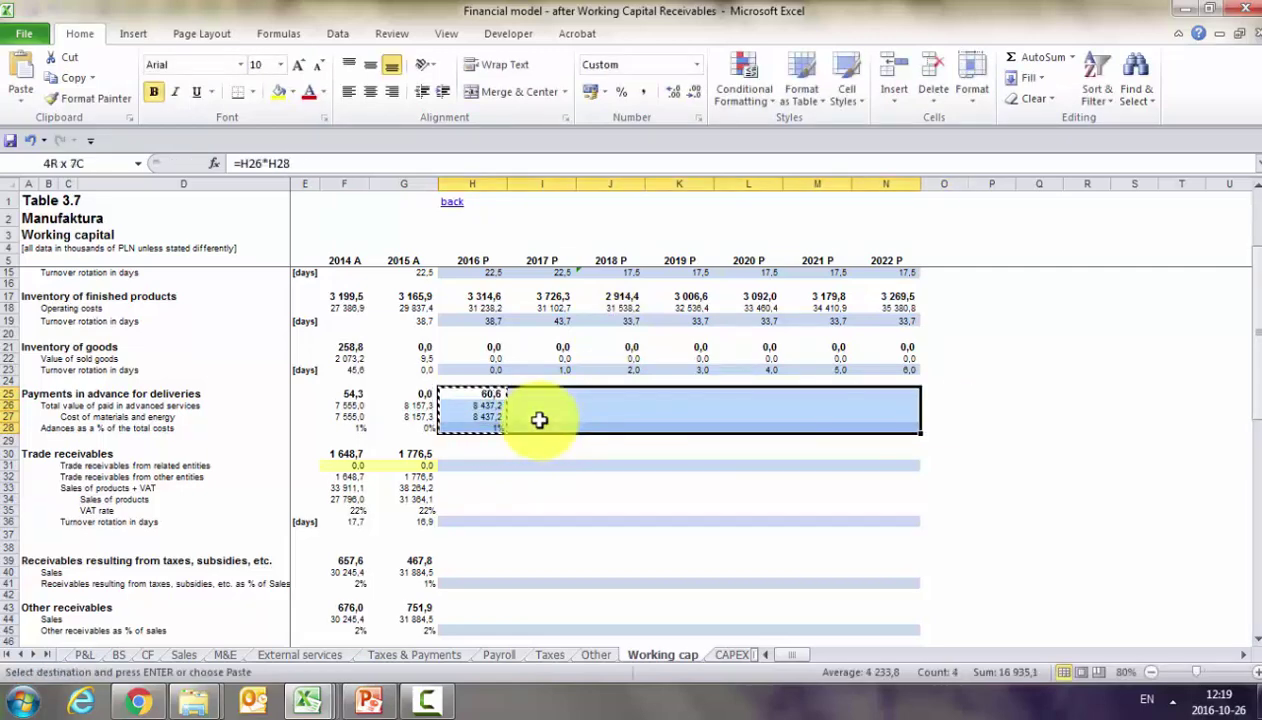
key(ctrl+v)
key(Escape)
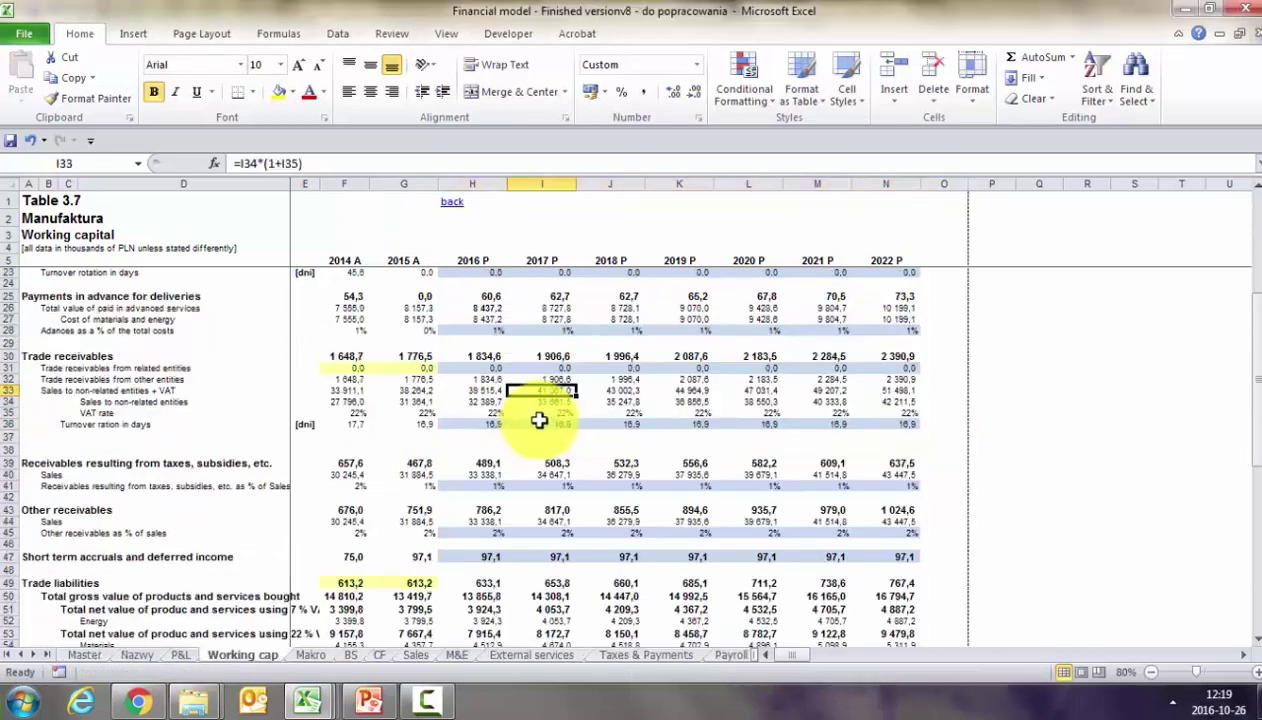
Examine the trade receivables rows and the 2015 formulas for receivables from other entities, sales of products and turnover rotation
click(466, 466)
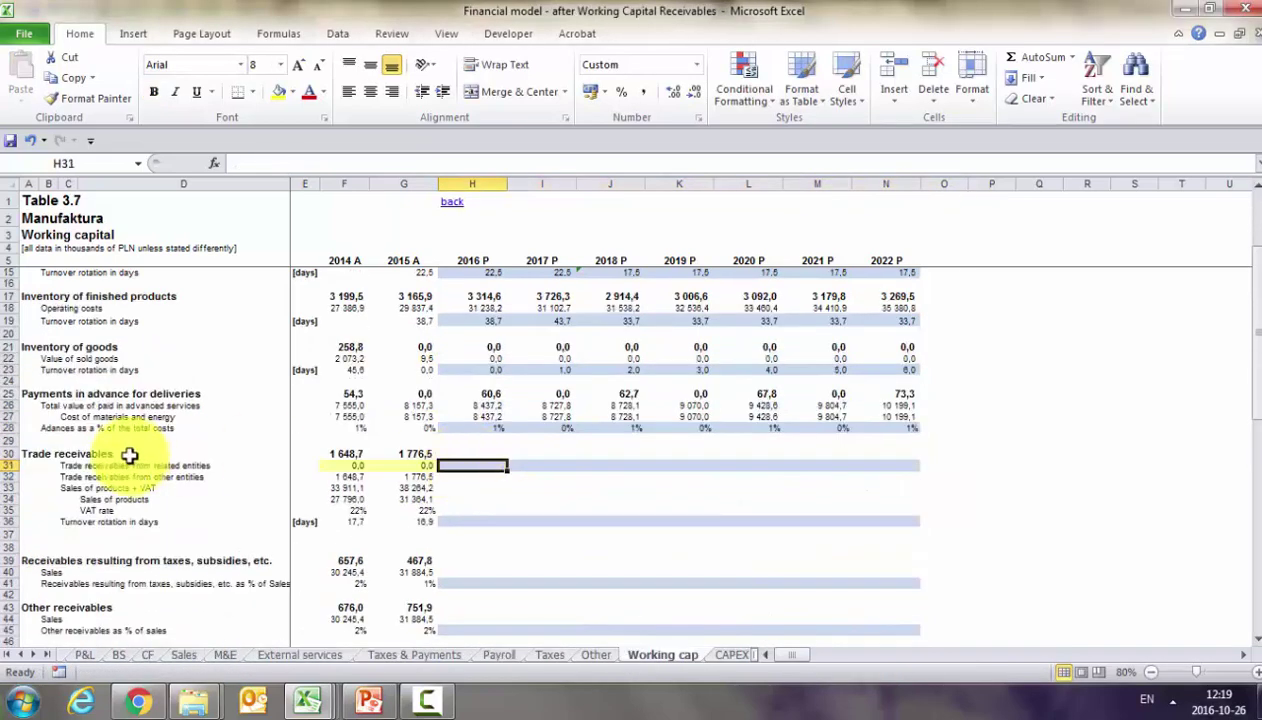
click(46, 466)
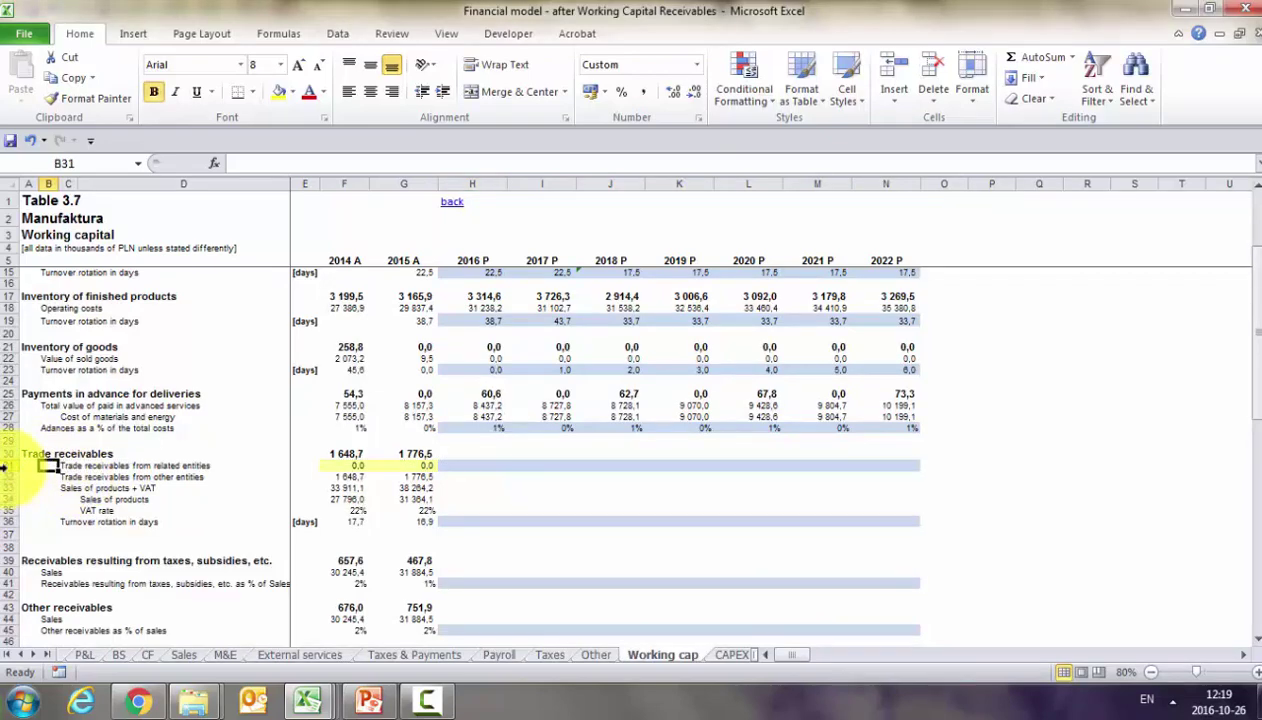
click(4, 466)
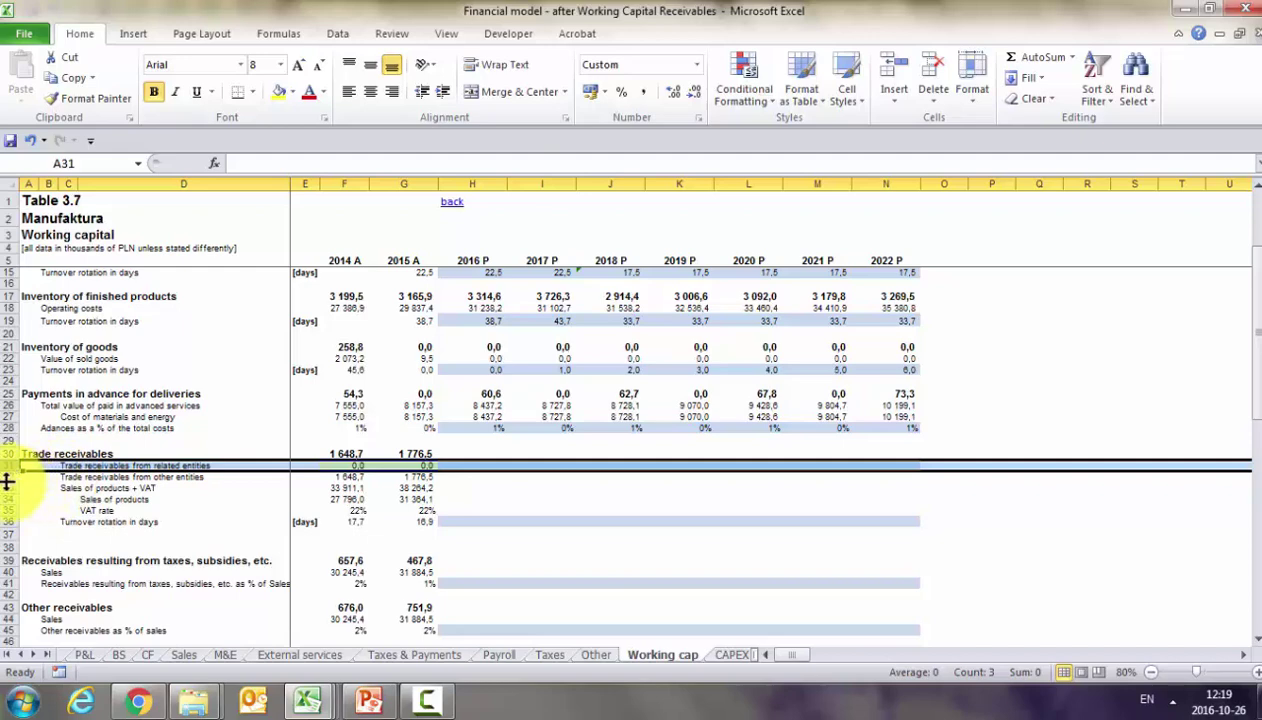
click(8, 477)
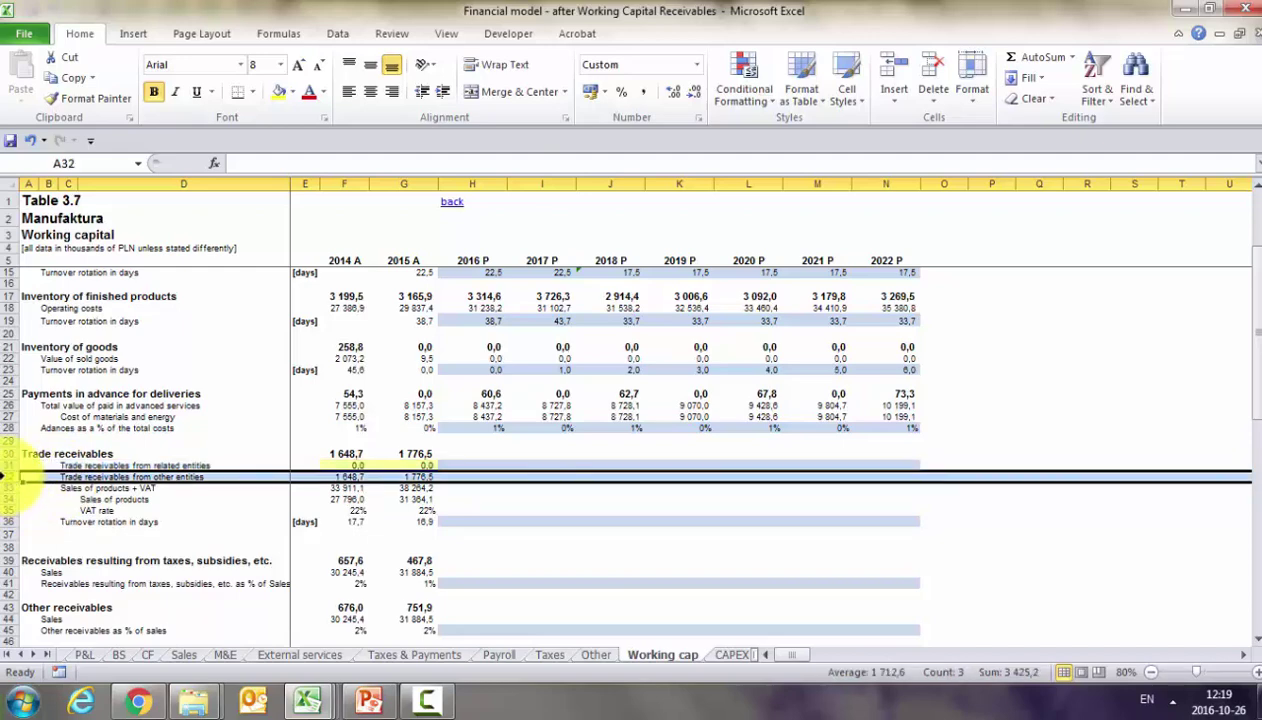
click(8, 488)
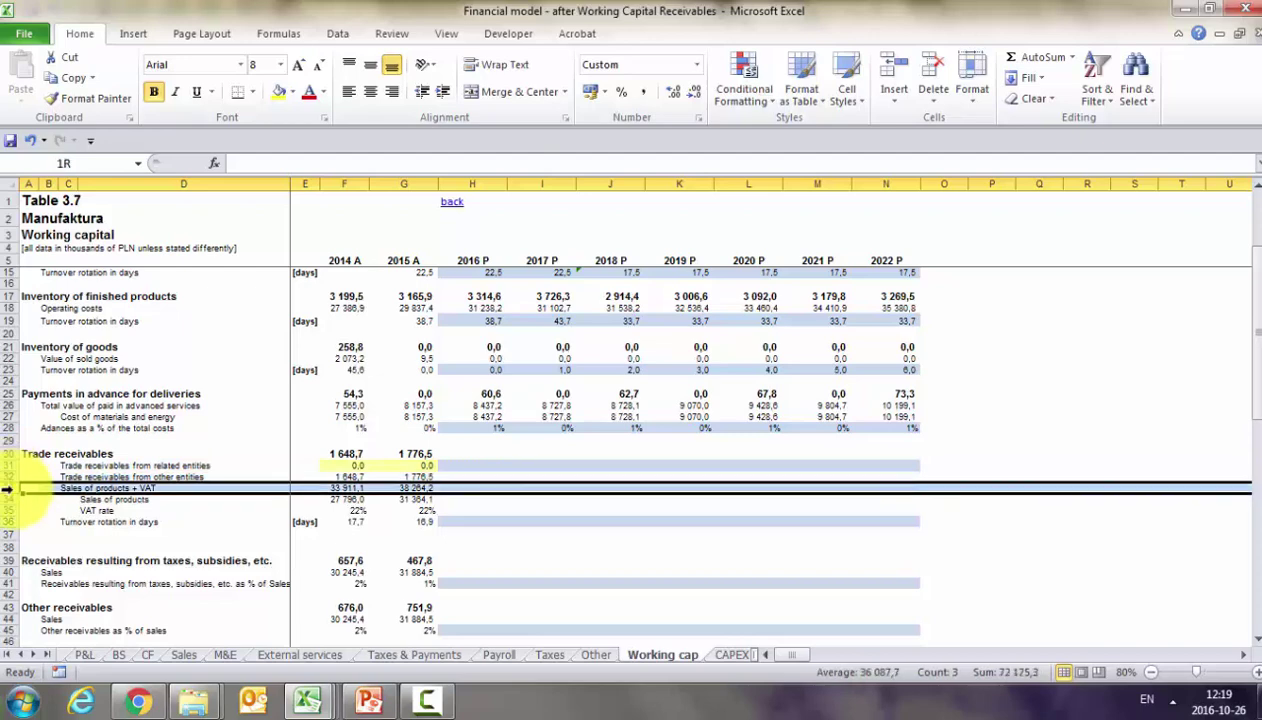
click(427, 500)
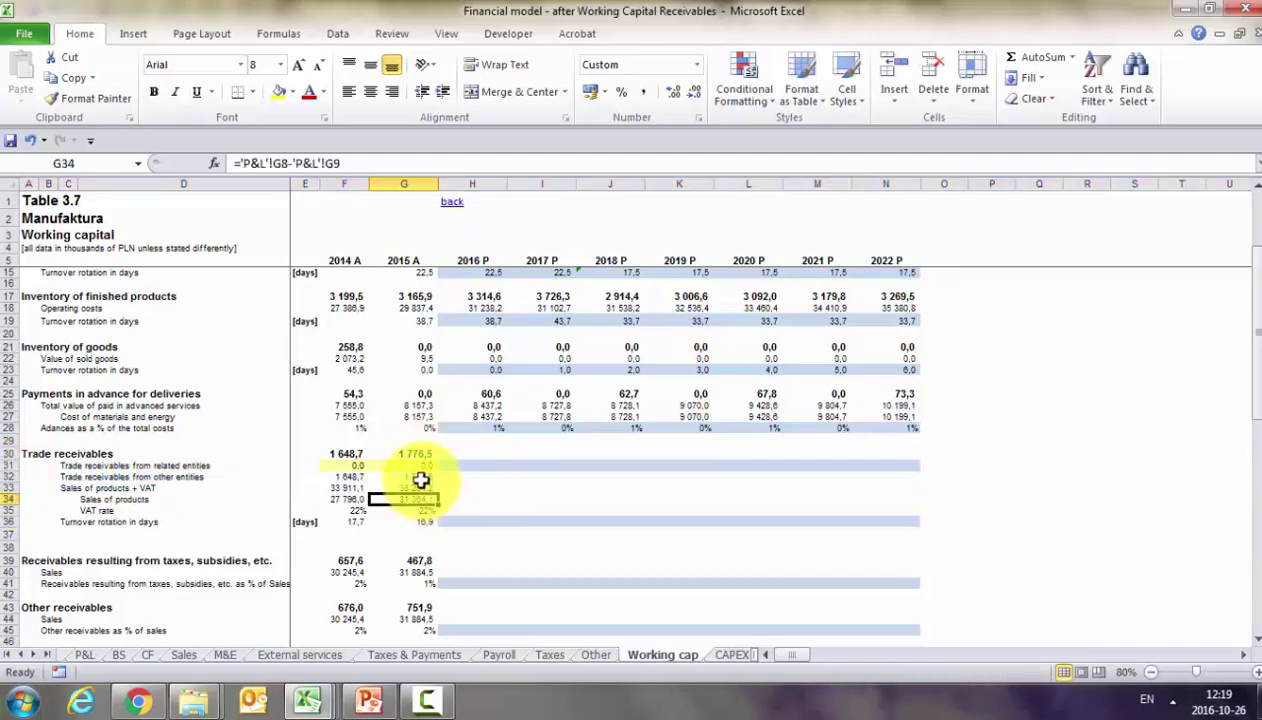
click(421, 478)
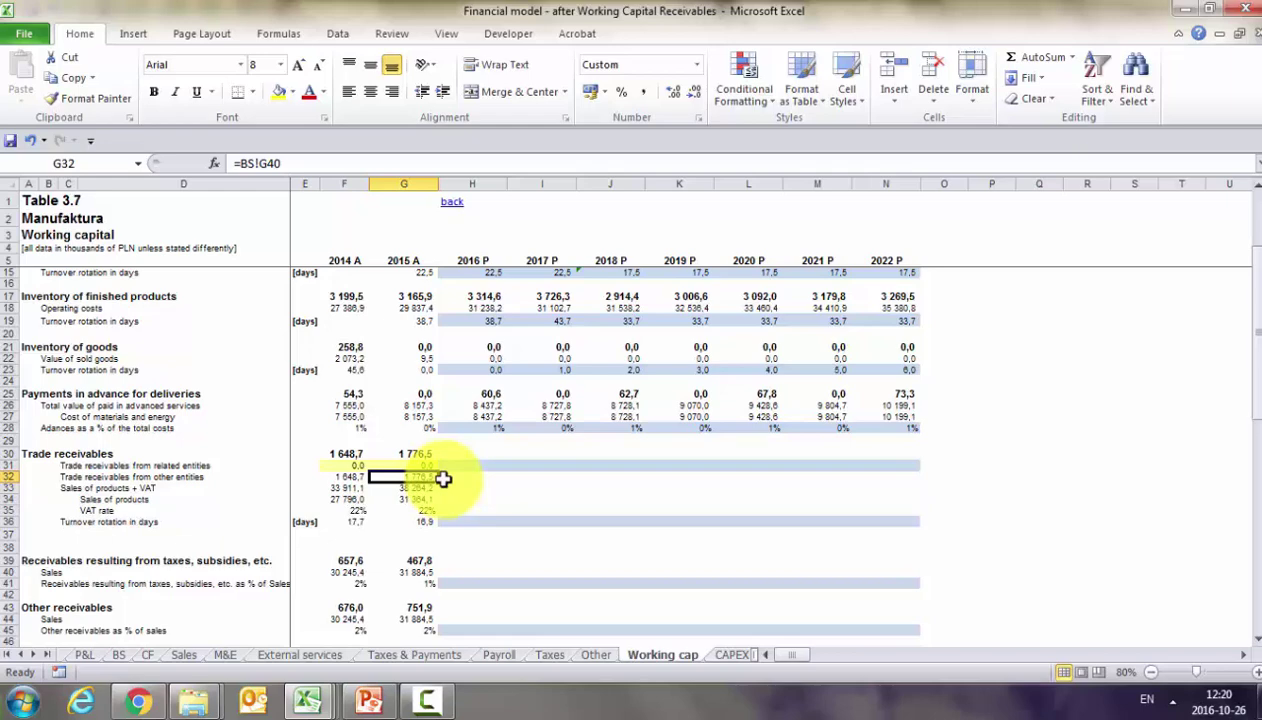
click(404, 499)
click(405, 522)
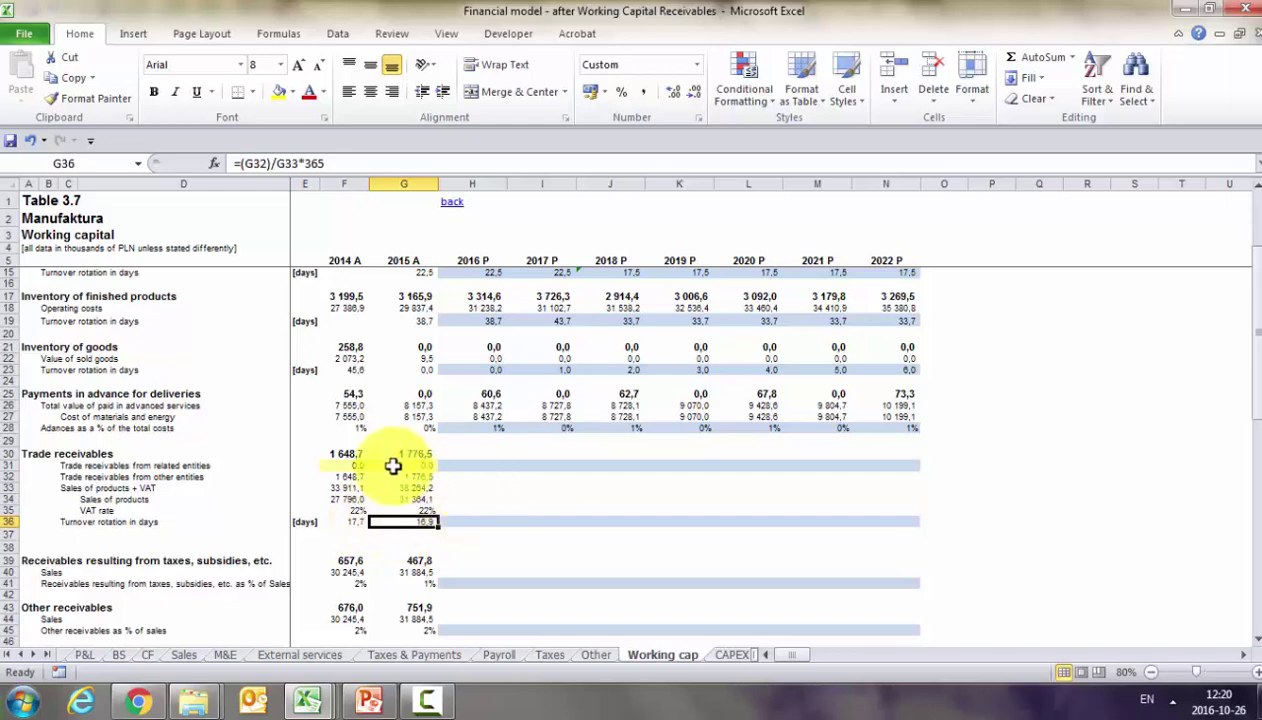
double_click(400, 520)
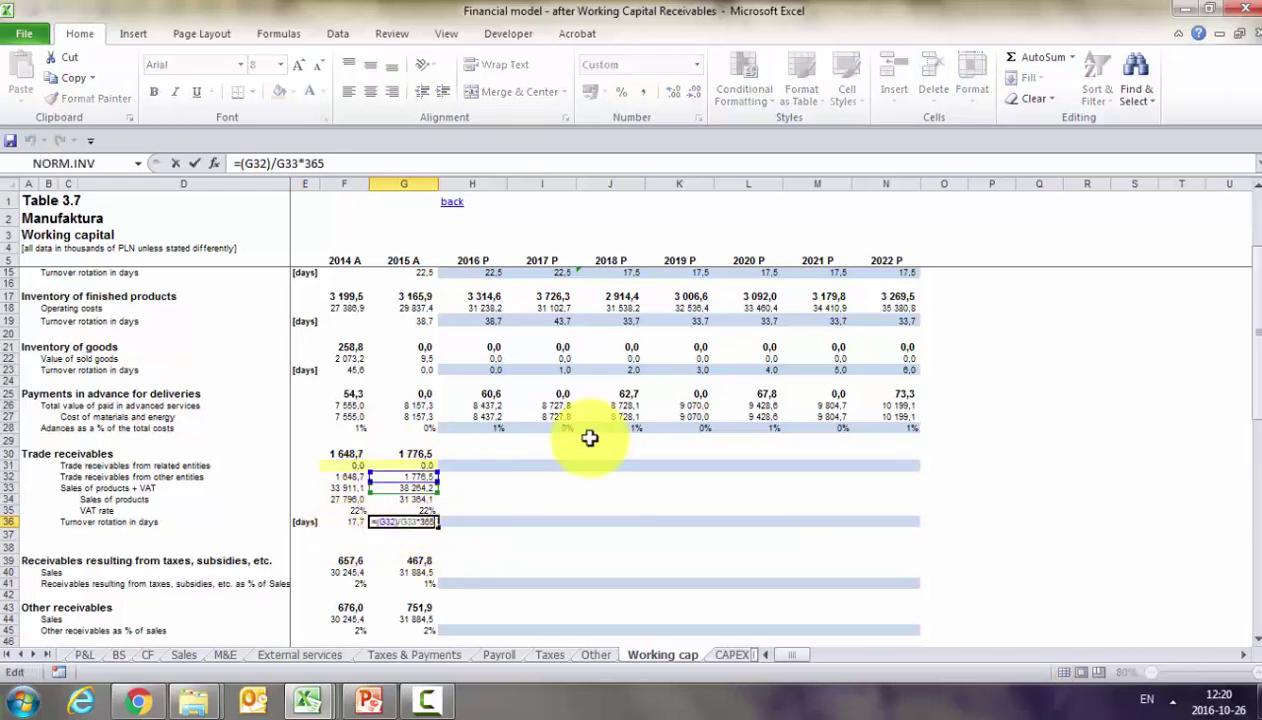
key(Escape)
Set the 2016 trade receivables turnover rotation in H36 equal to the 2015 value with =G36
key(Right)
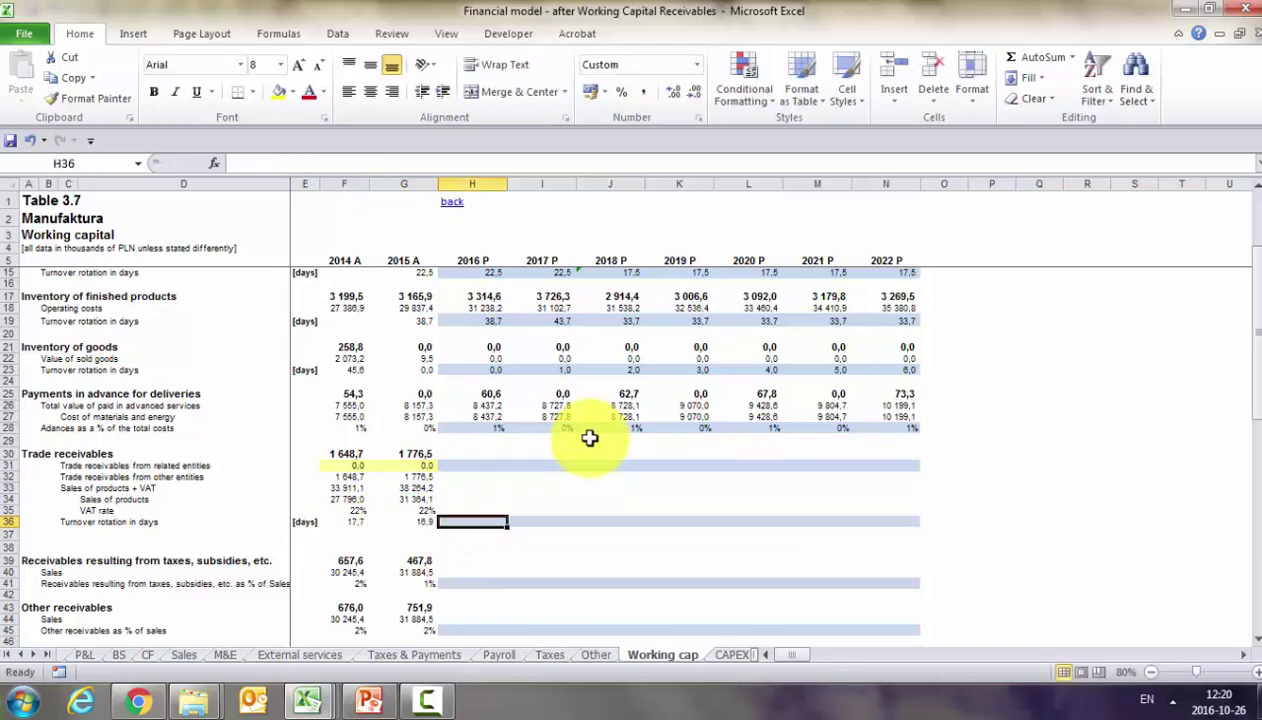
text(=)
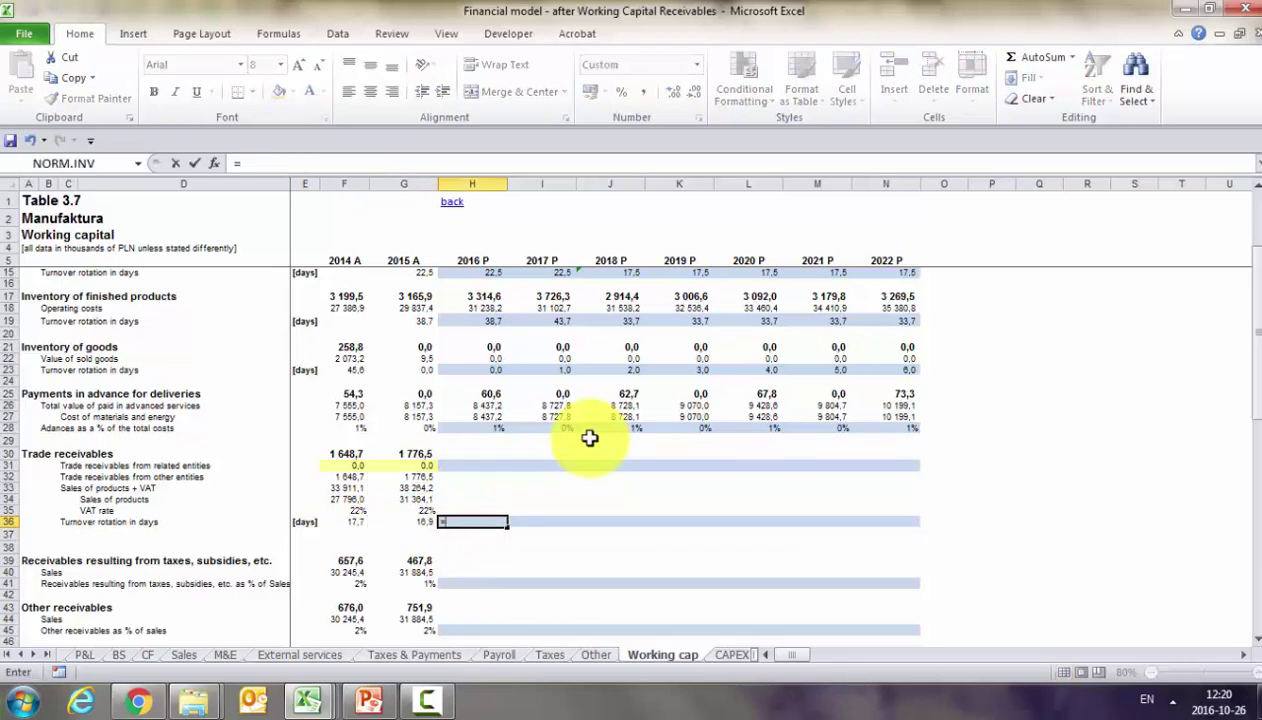
key(Left)
key(Return)
Copy the 2015 sales of products formula from G34 into 2016
key(Up)
key(Up)
key(Up)
key(Left)
key(ctrl+c)
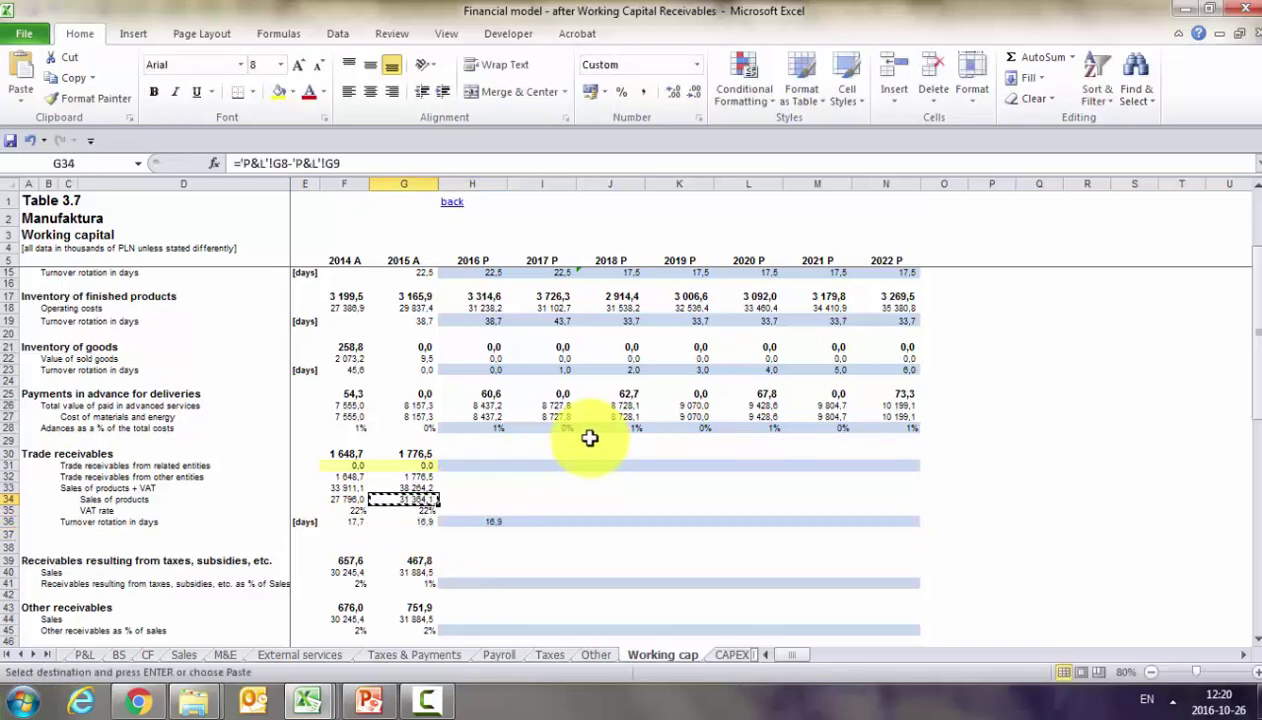
key(Right)
key(ctrl+v)
Set the 2016 VAT rate equal to the 2015 rate with the formula =G35
key(Down)
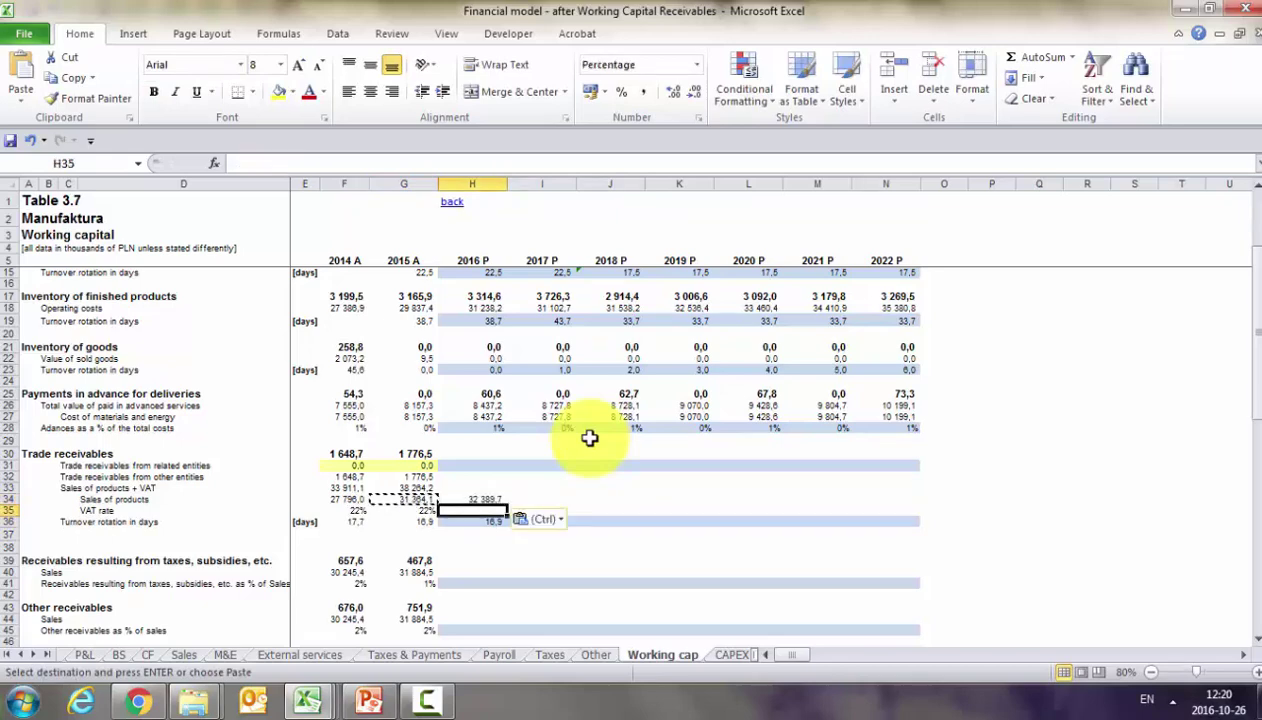
text(=)
key(Left)
key(Return)
Copy the 2015 formula for sales of products + VAT from G33 into 2016
key(Up)
key(Up)
key(Up)
key(Left)
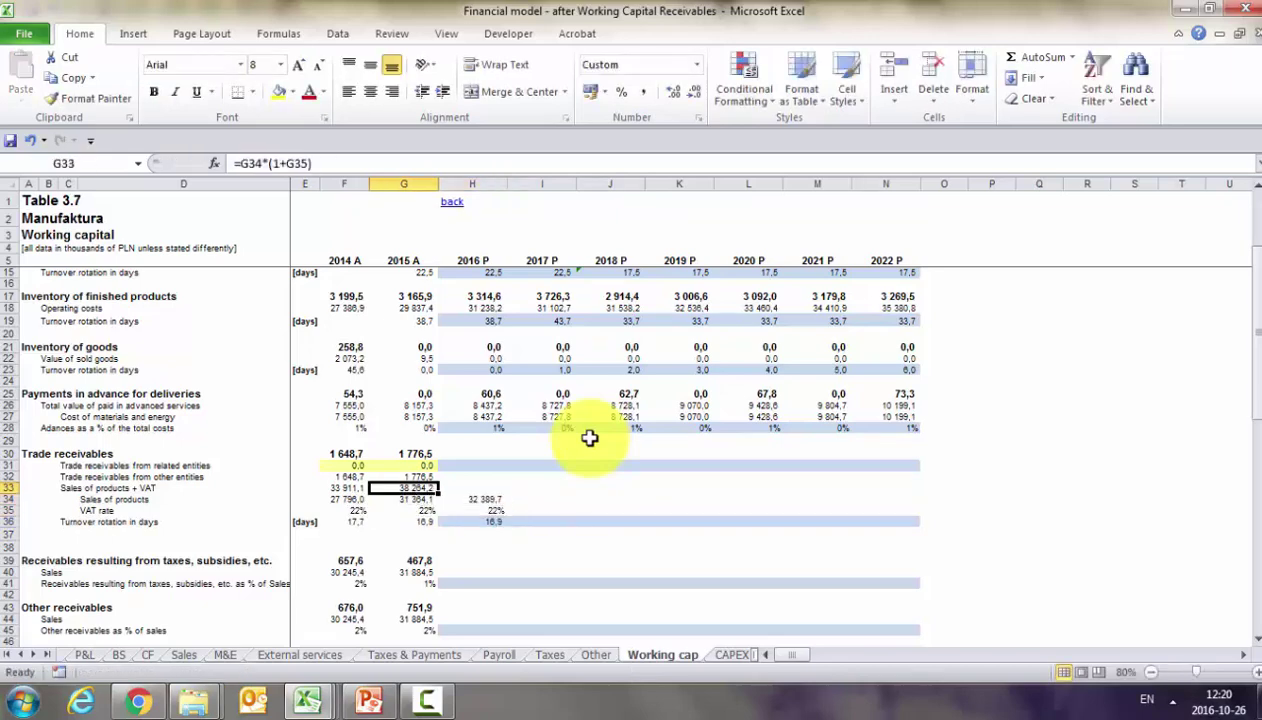
key(ctrl+c)
key(Right)
key(ctrl+v)
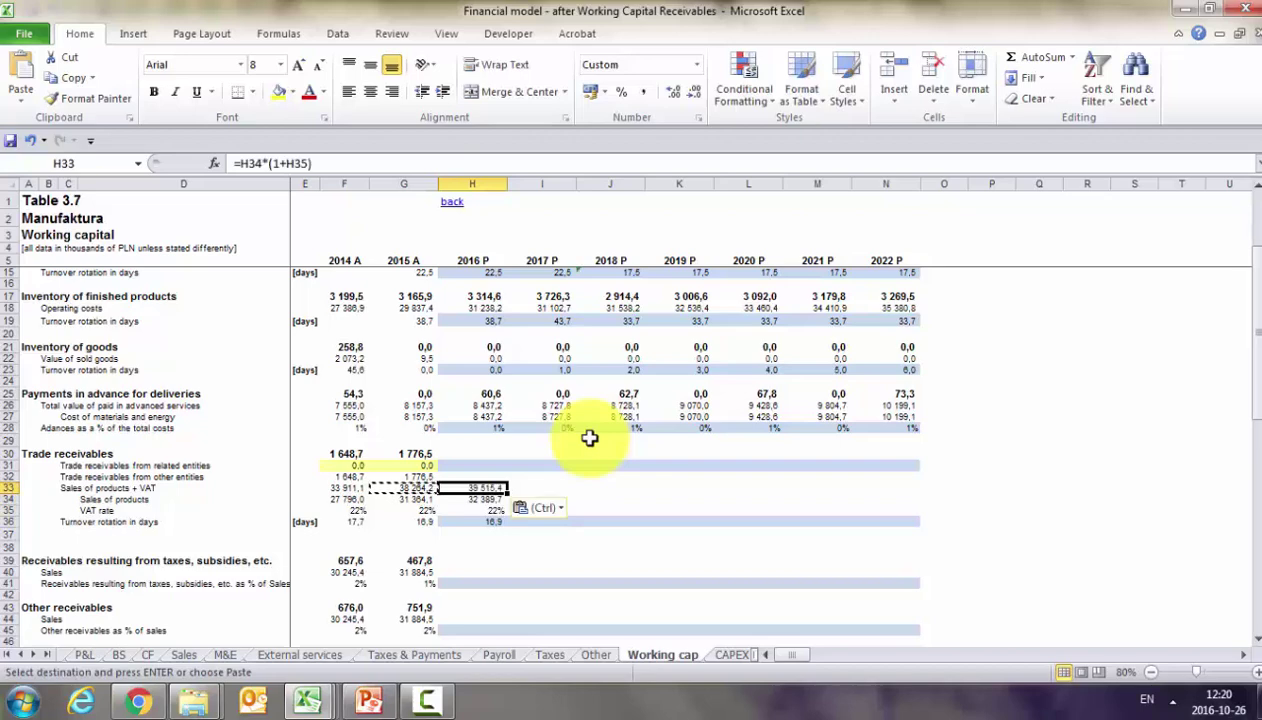
key(Escape)
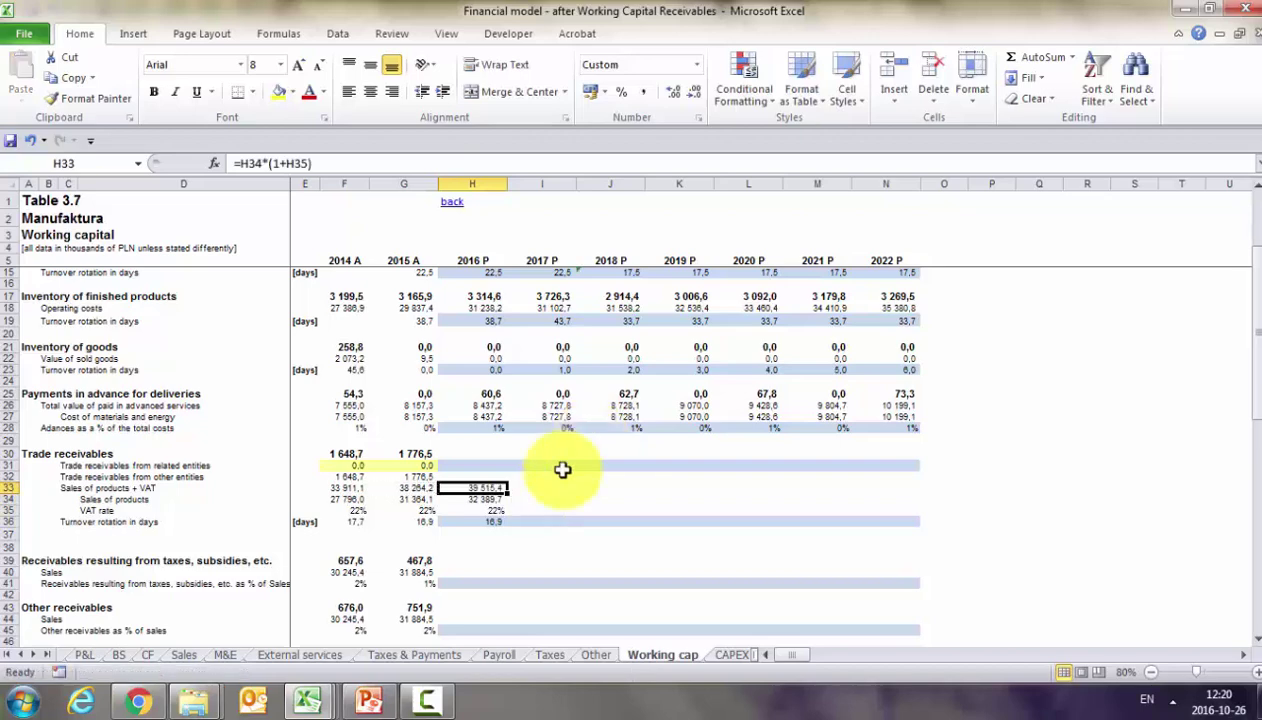
Calculate the 2016 trade receivables from other entities in H32 with the formula =H33*H36/365
click(417, 478)
click(473, 479)
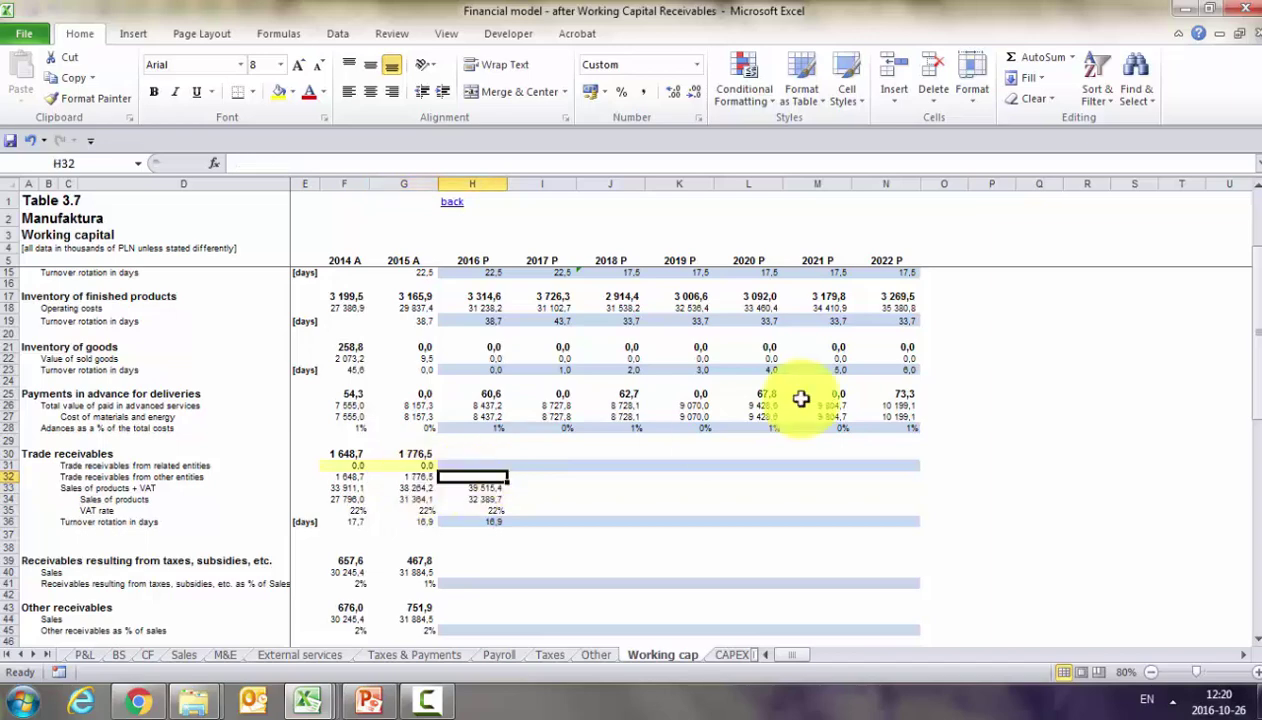
text(=)
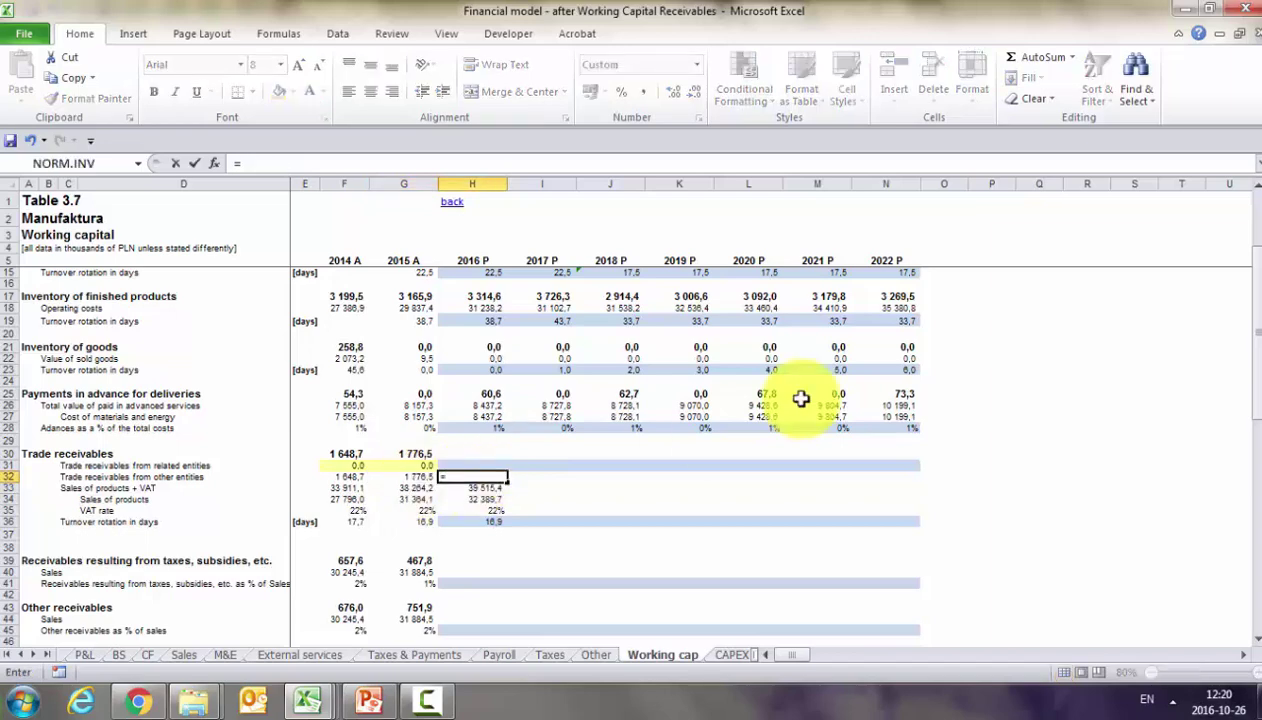
key(Down)
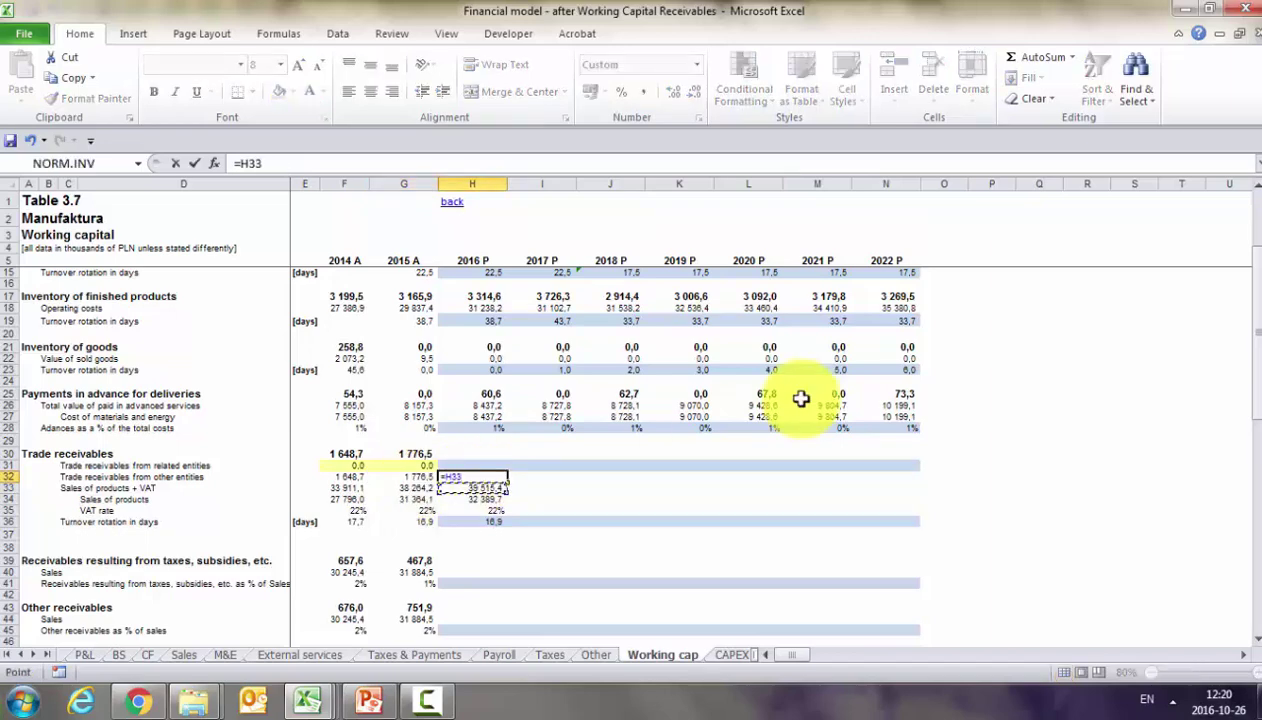
text(*)
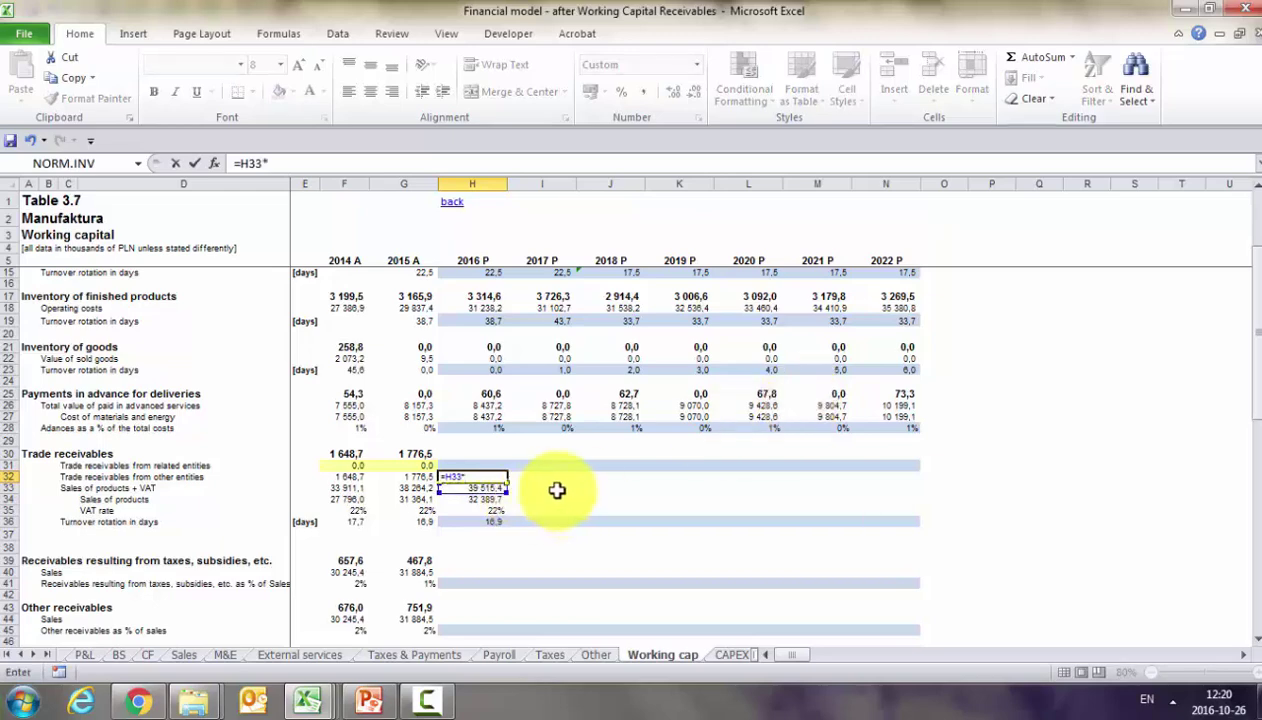
click(478, 519)
text(/)
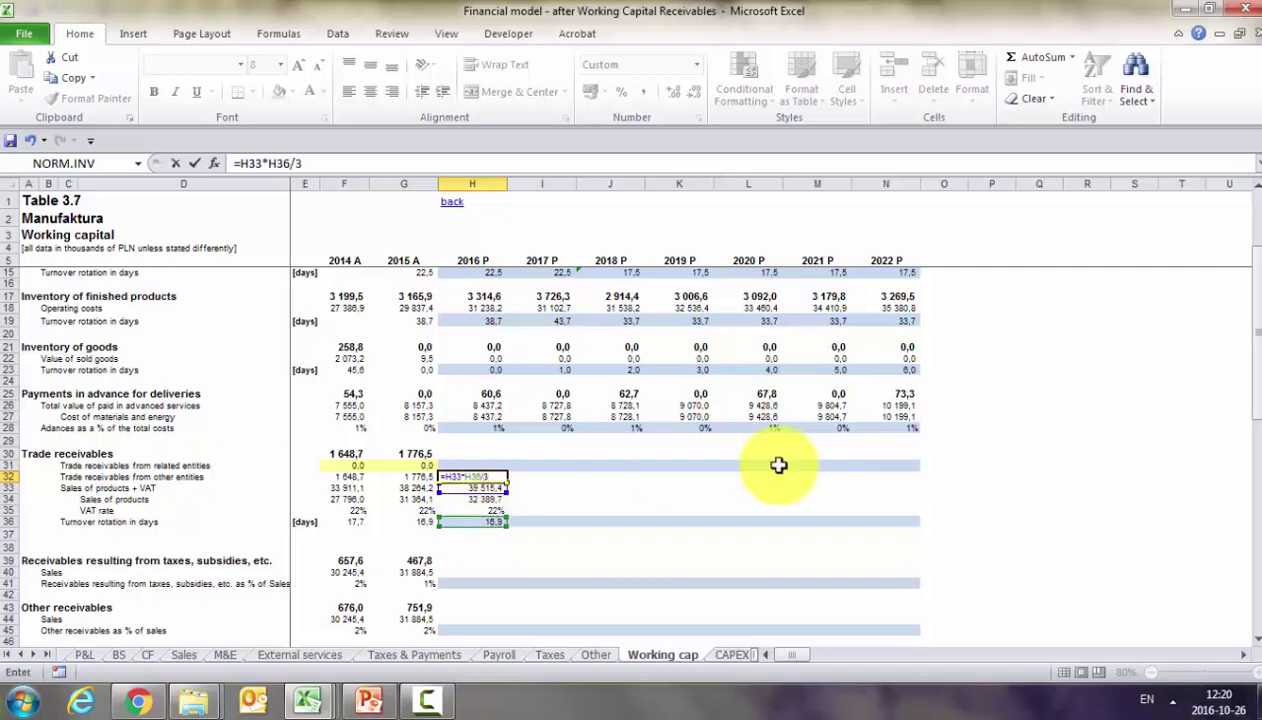
text(3)
key(Return)
Link the 2016 trade receivables from related entities to 2015 with the formula =G31
click(483, 465)
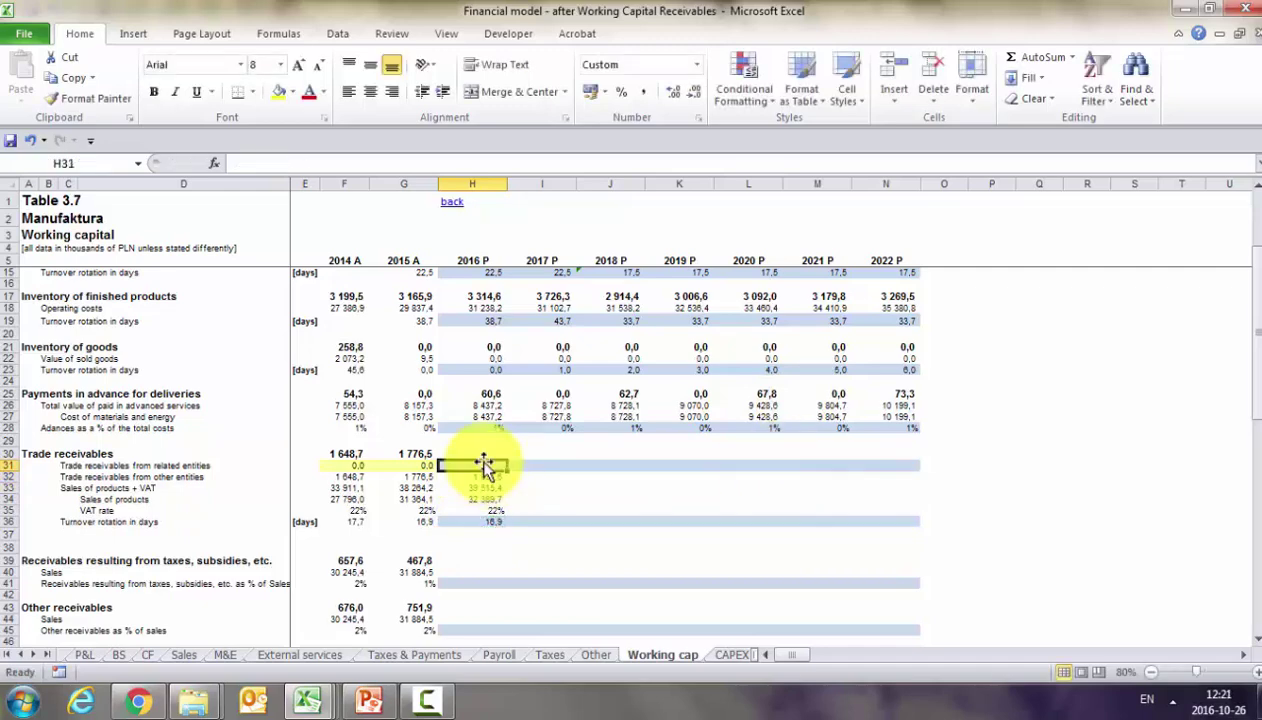
text(=)
key(Down)
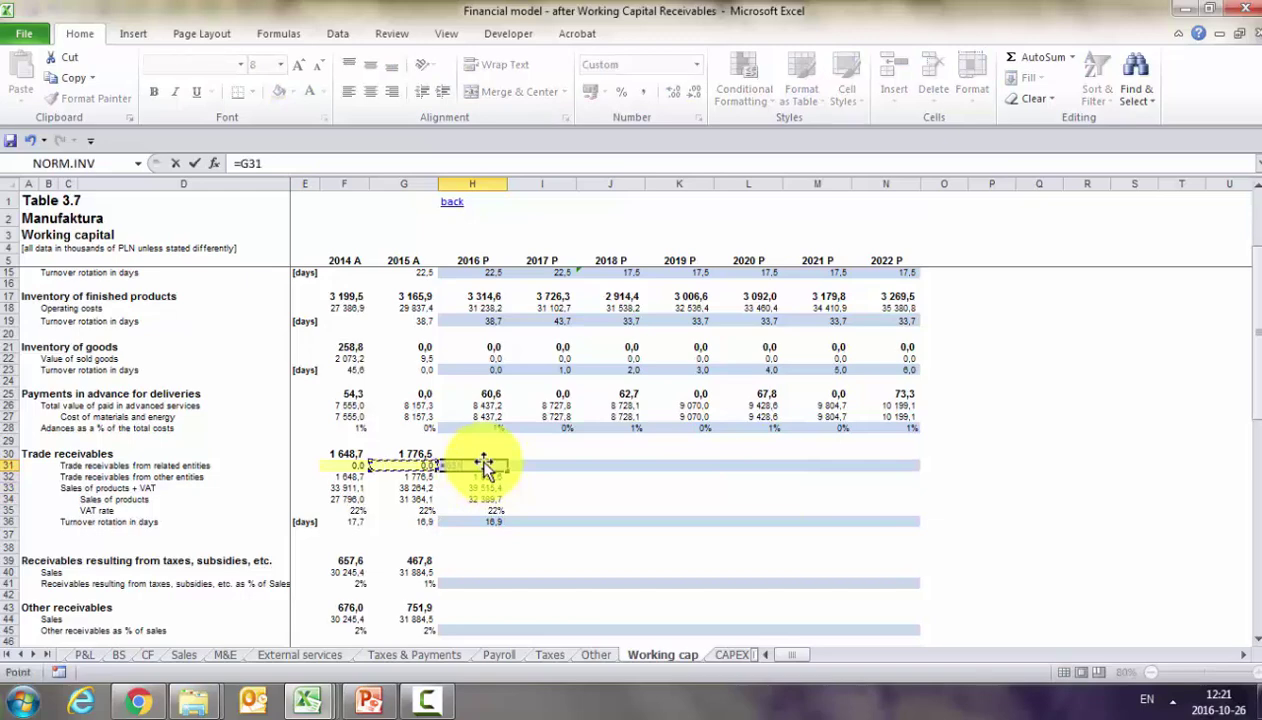
key(Return)
Total the 2016 trade receivables in H30 by adding the related-entity and other-entity rows, =H31+H32
key(Up)
key(Up)
text(=)
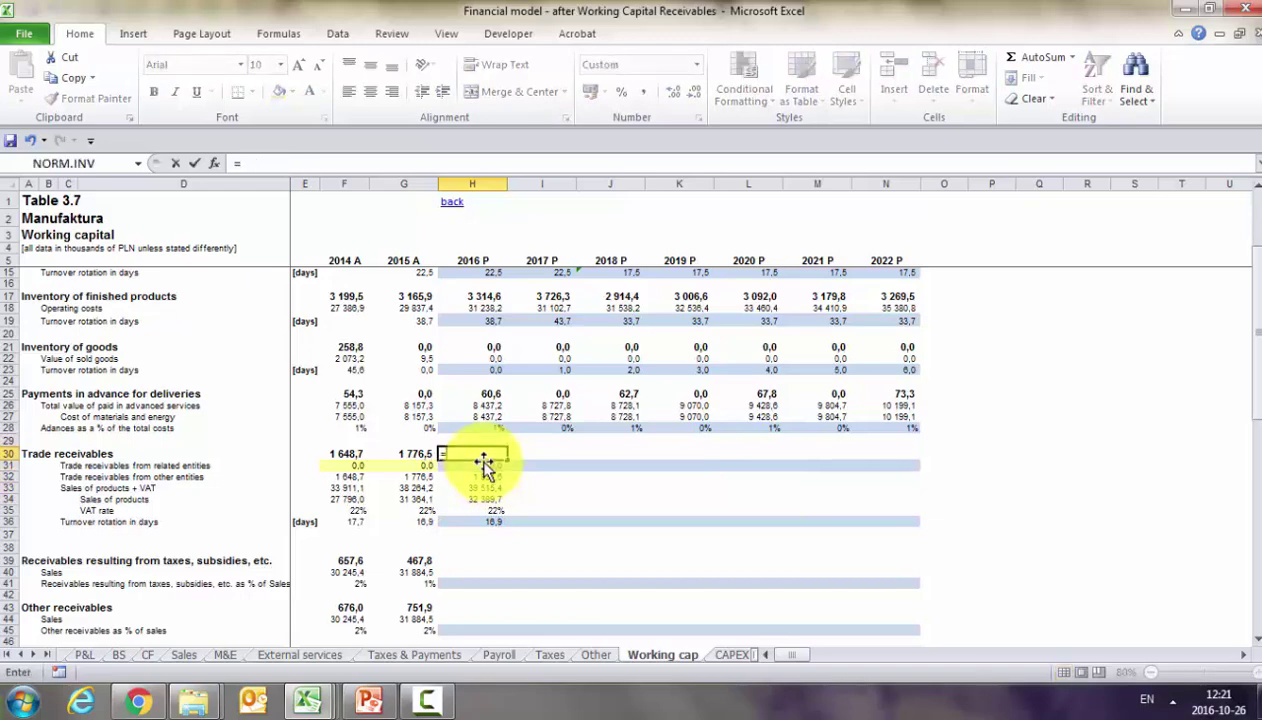
key(Down)
text(+)
key(Down)
key(Down)
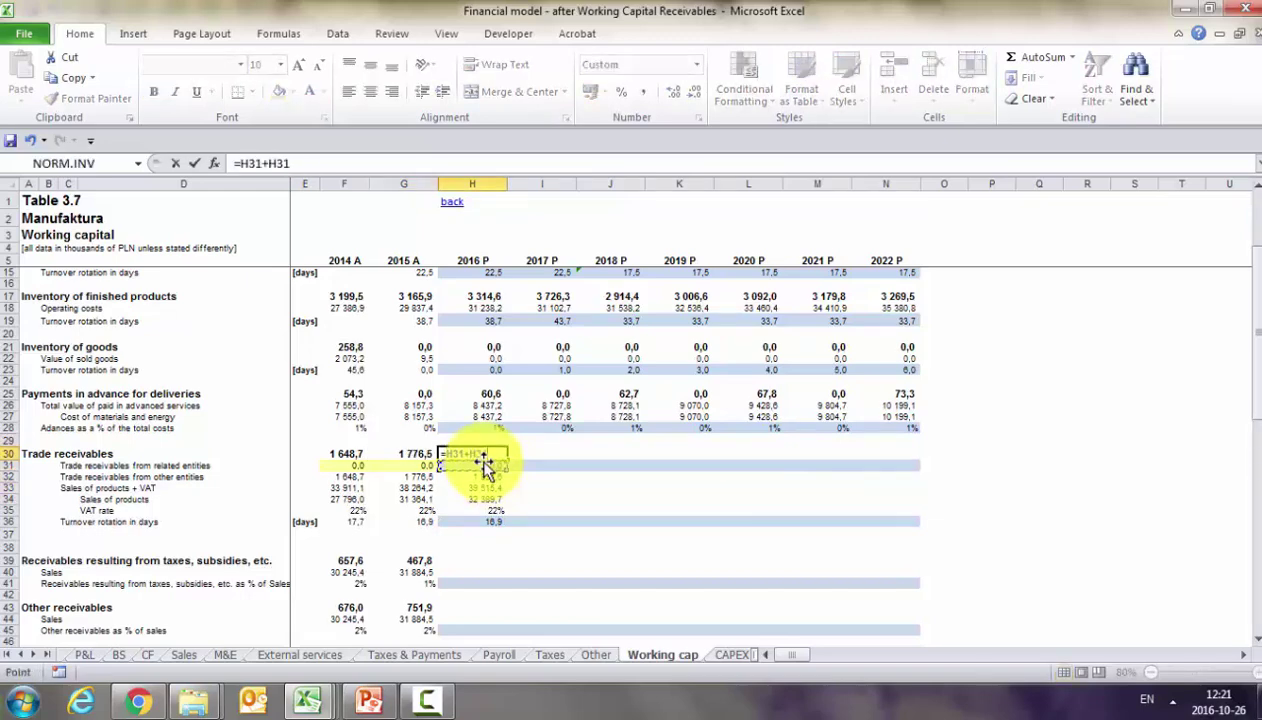
key(Return)
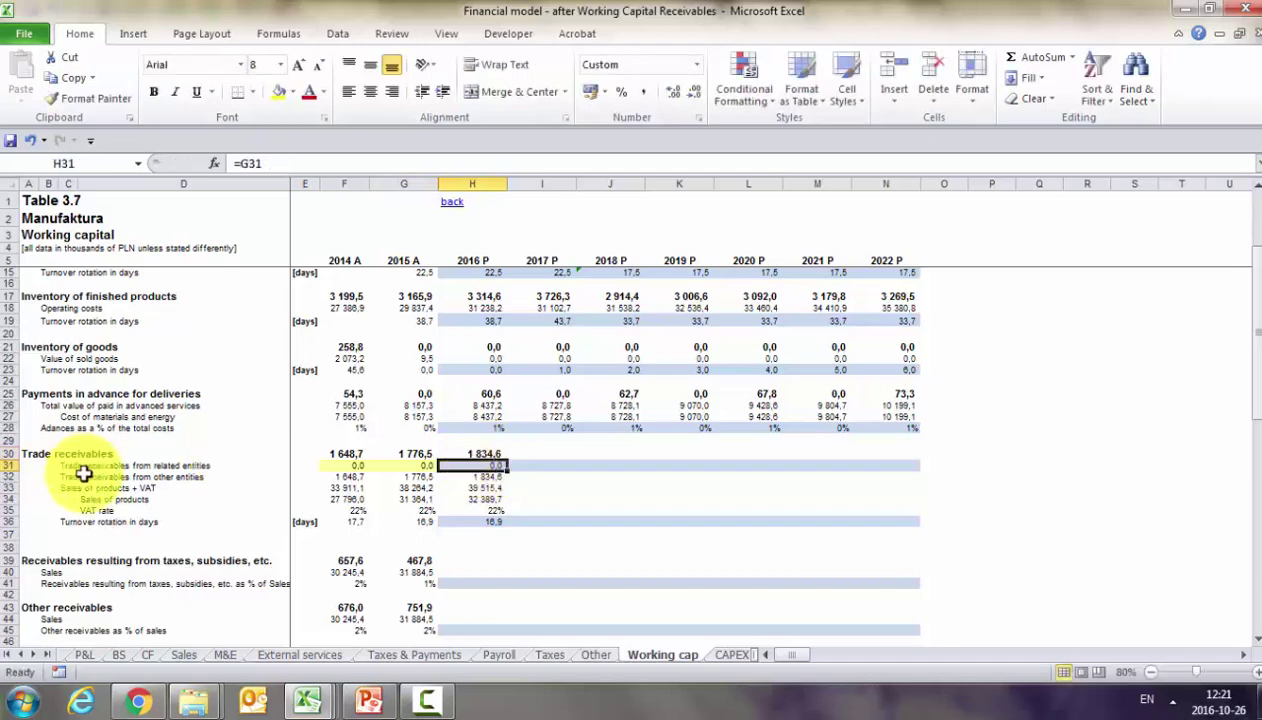
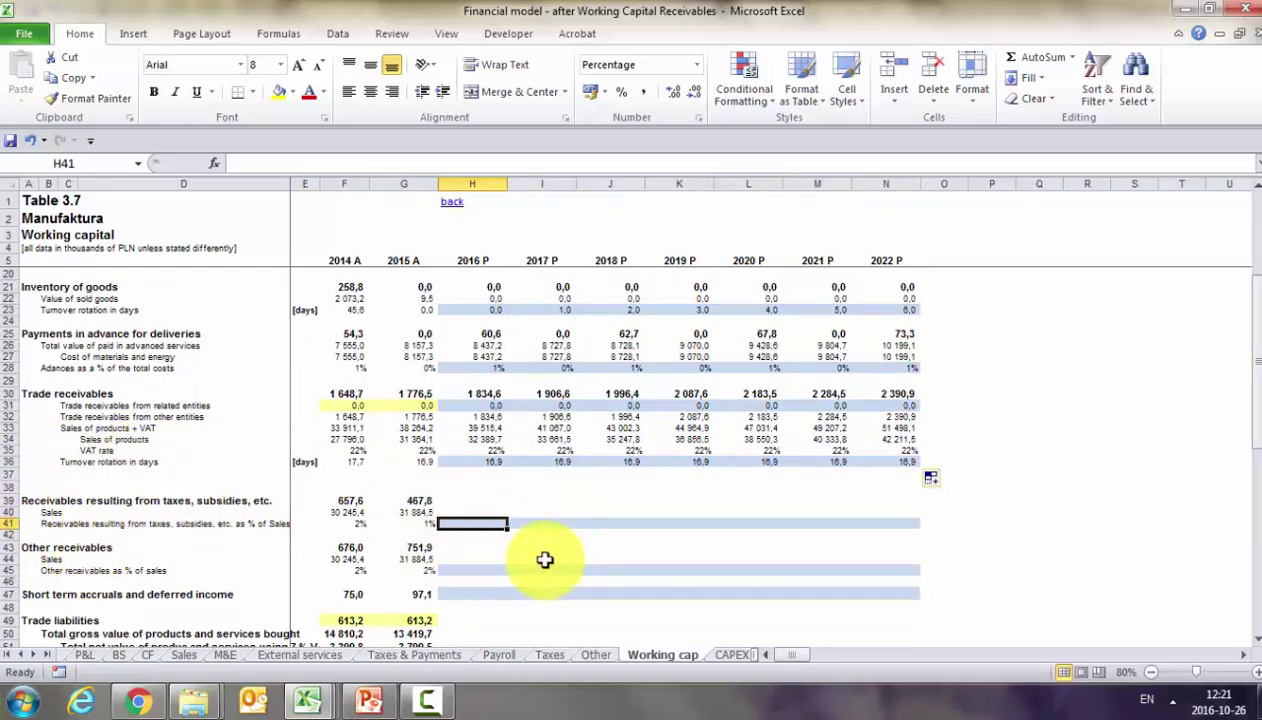
Copy the 2015 sales formula in row 40 into 2016 and set the tax and subsidy receivables percentage in H41 to =G41
click(415, 513)
drag(437, 517, 478, 516)
key(Down)
text(=G41)
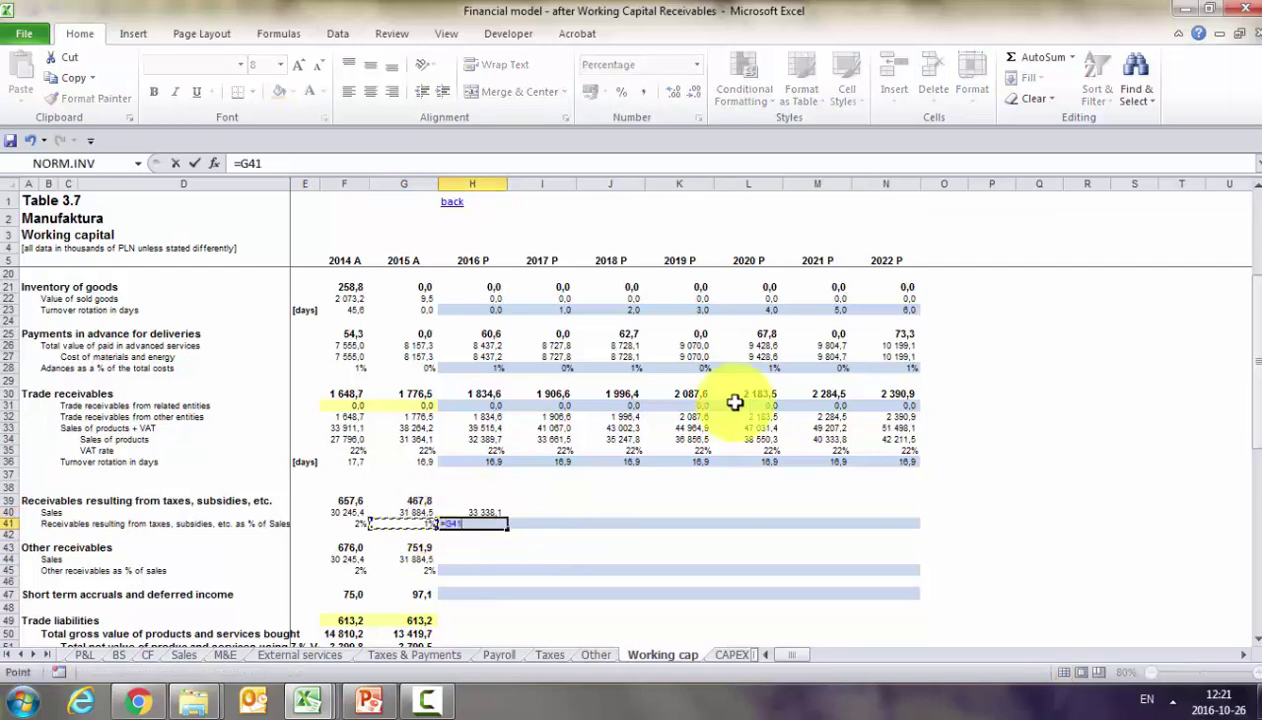
key(Return)
Calculate the 2016 receivables resulting from taxes and subsidies in H39 with the formula =H40*H41
key(Up)
key(Up)
key(Up)
text(=)
key(Down)
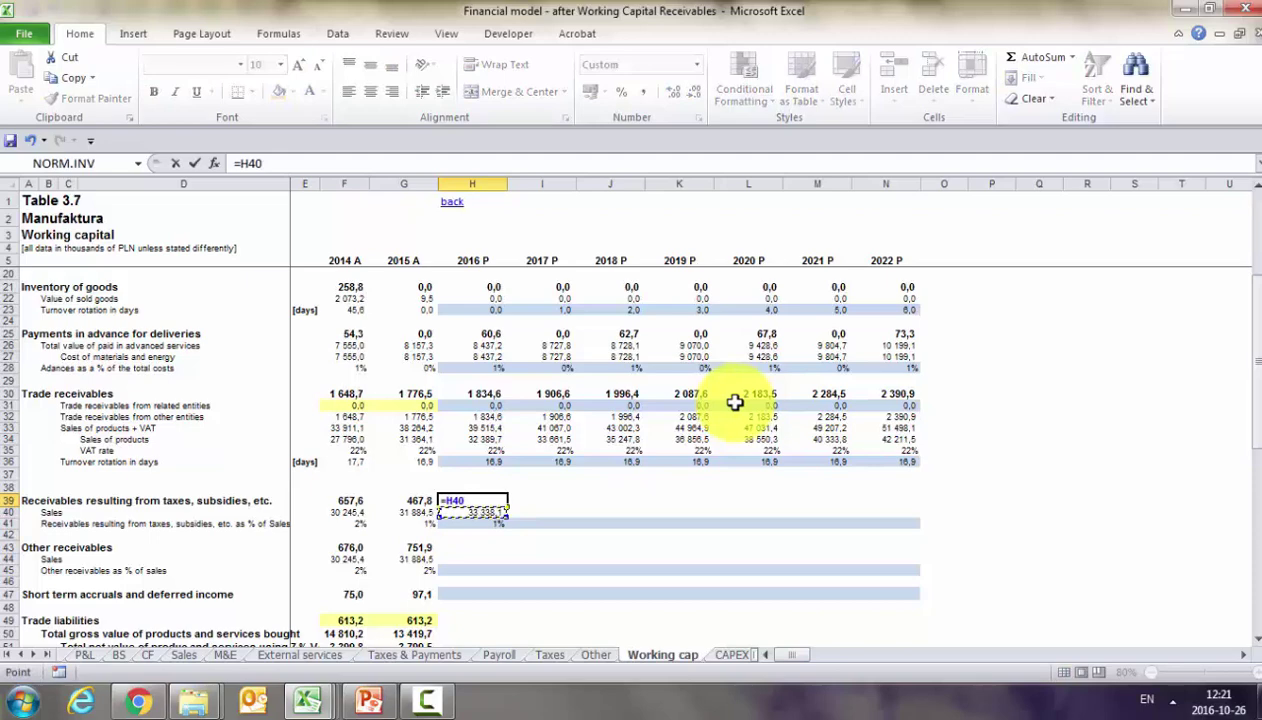
text(()
key(Down)
key(Down)
key(ctrl+Return)
Copy the 2016 tax and subsidy receivables block, H39 to H41, across the forecast years through 2022
key(shift+Down)
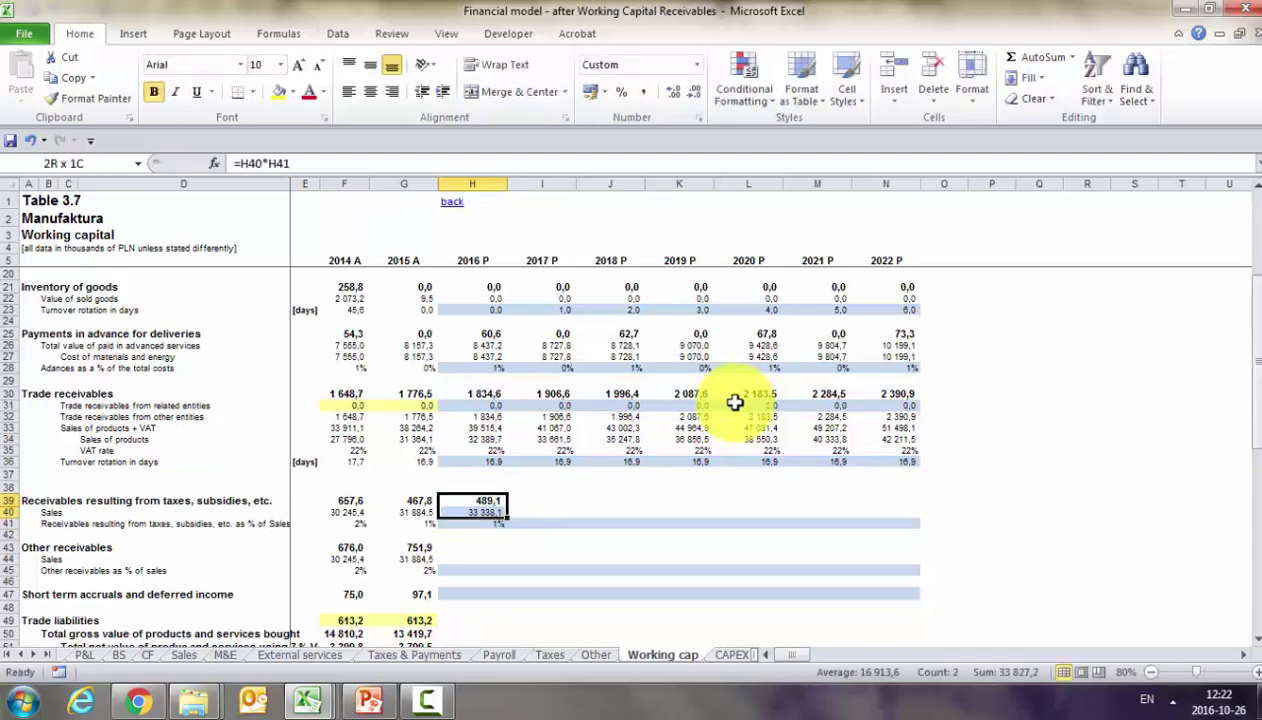
key(ctrl+c)
key(shift+Right)
key(shift+Right)
key(shift+Right)
key(shift+Right)
key(shift+Right)
key(shift+Right)
key(ctrl+v)
Paste the copied 2016 tax receivables formulas into the 2016 other receivables block, H43 to H45
key(Down)
key(Down)
key(Down)
key(Down)
key(shift+Down)
key(shift+Down)
key(ctrl+v)
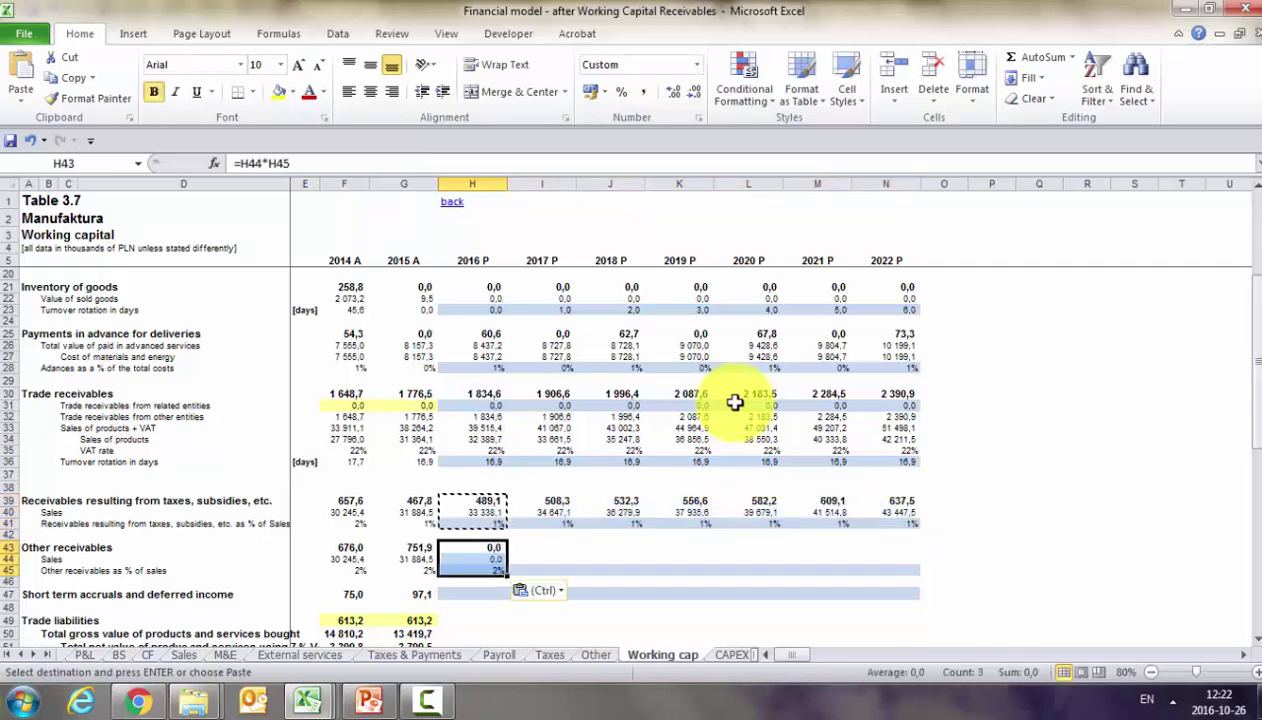
Replace the 2016 sales formula under other receivables with a copy of the 2015 formula from G44
key(Down)
key(Left)
key(ctrl+c)
key(Right)
key(ctrl+v)
key(Down)
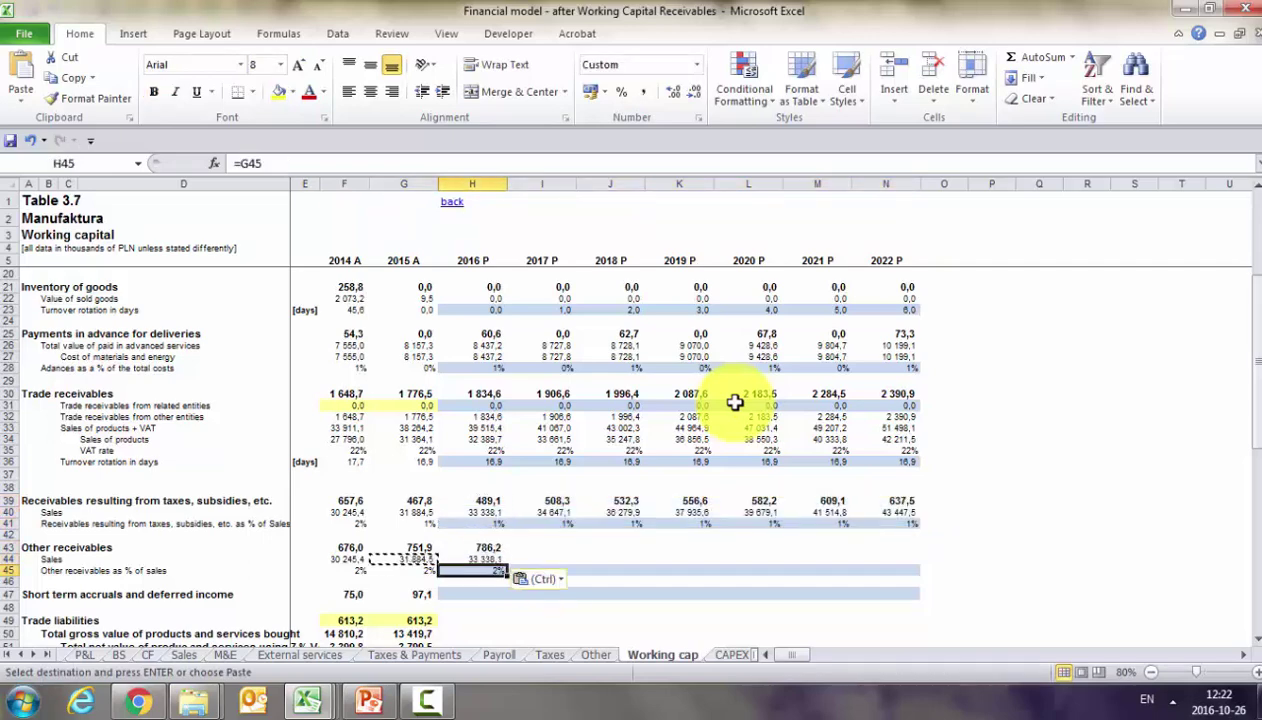
Copy the 2016 other receivables block, H43 to H45, across the forecast years through 2022
key(Up)
key(Up)
key(shift+Down)
key(shift+Down)
key(ctrl+c)
key(shift+Right)
key(shift+Right)
key(shift+Right)
key(shift+Right)
key(shift+Right)
key(shift+Right)
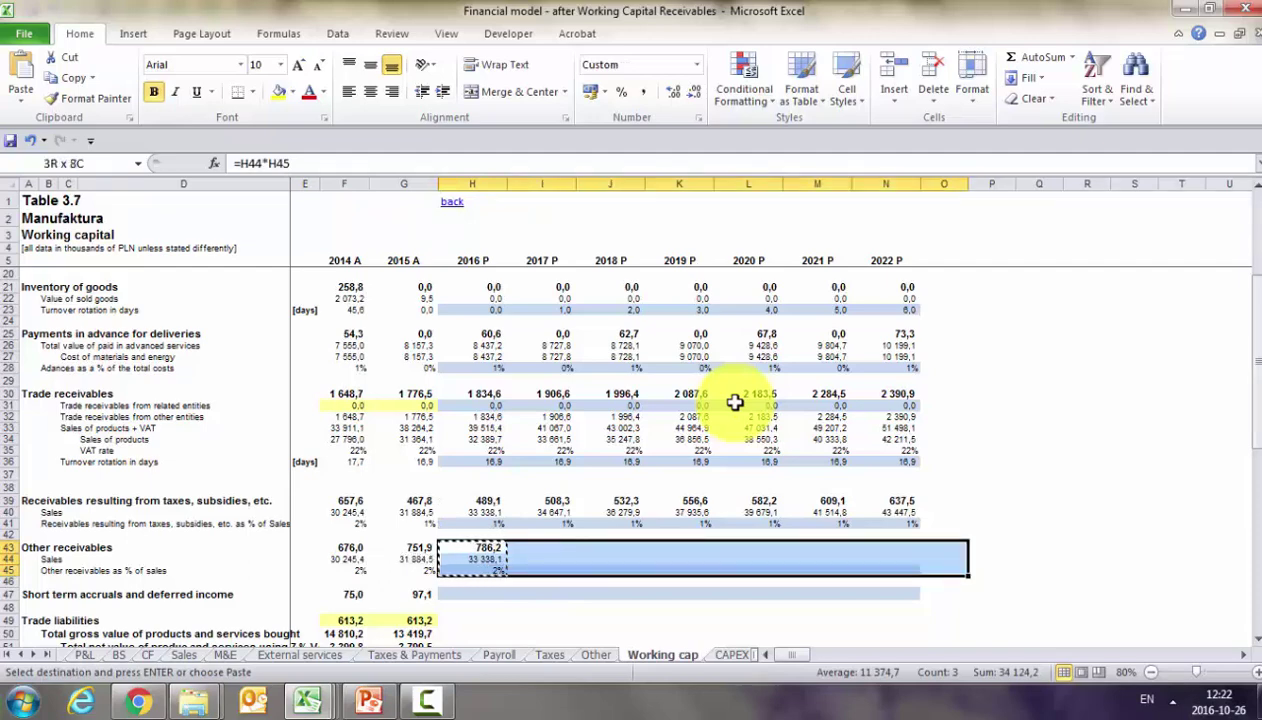
key(Return)
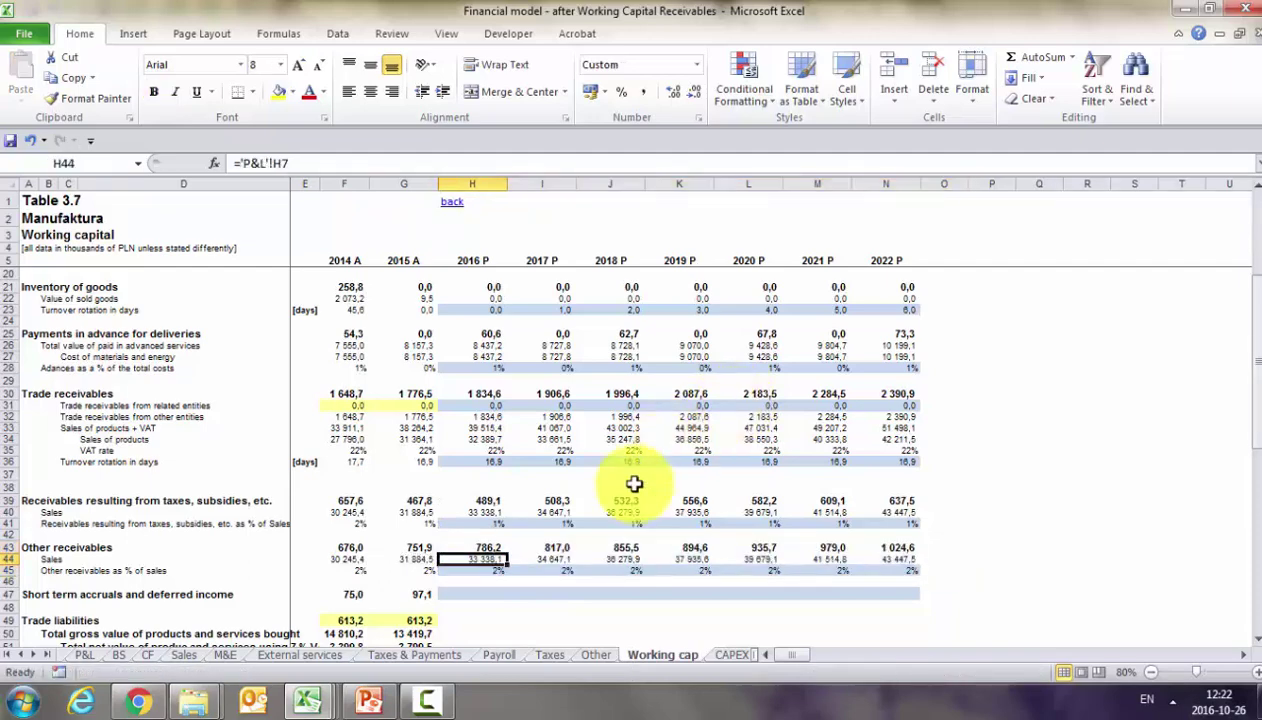
Set the 2016 short term accruals and deferred income to =G47 and fill the formula through 2022
click(466, 592)
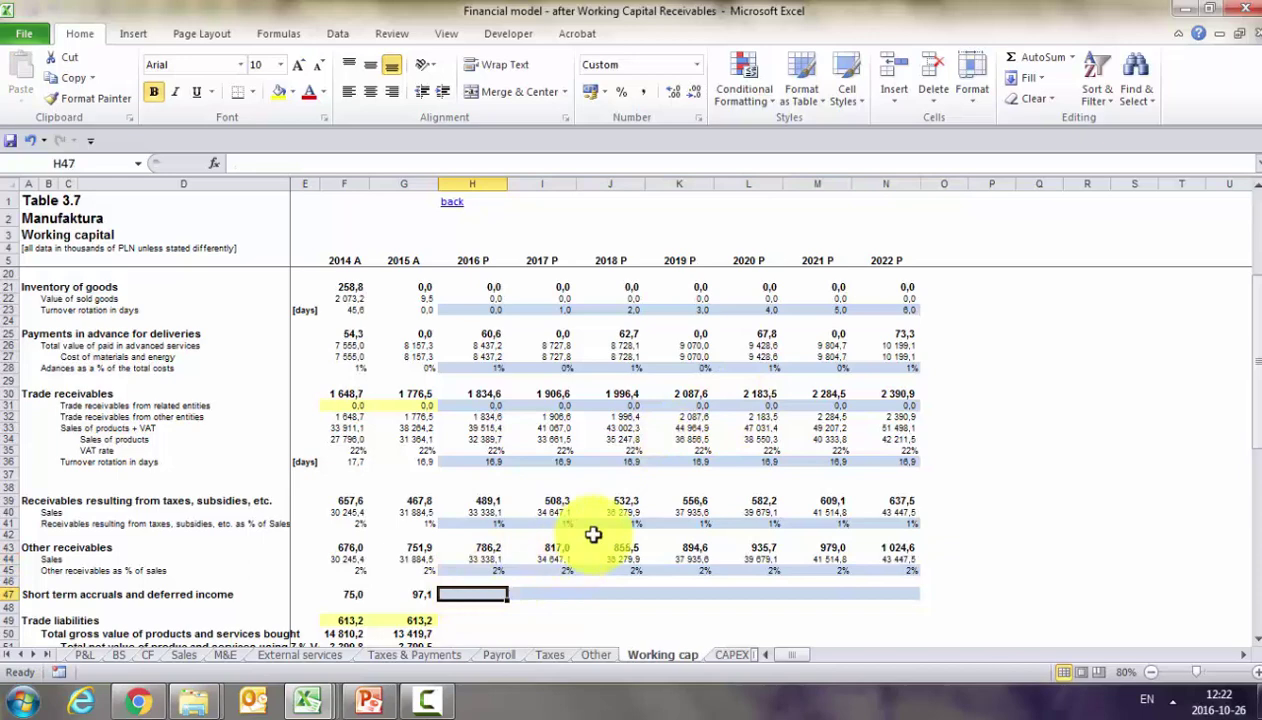
text(=)
key(Left)
key(Return)
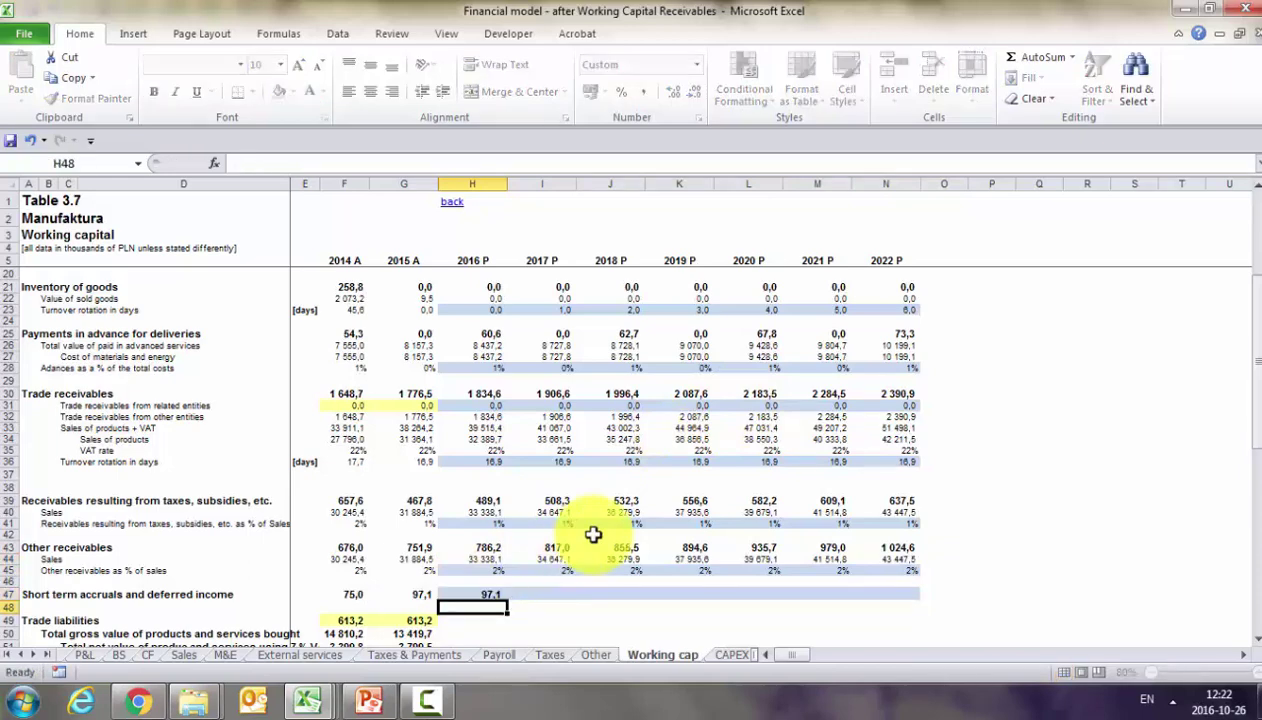
click(490, 594)
drag(507, 601, 935, 622)
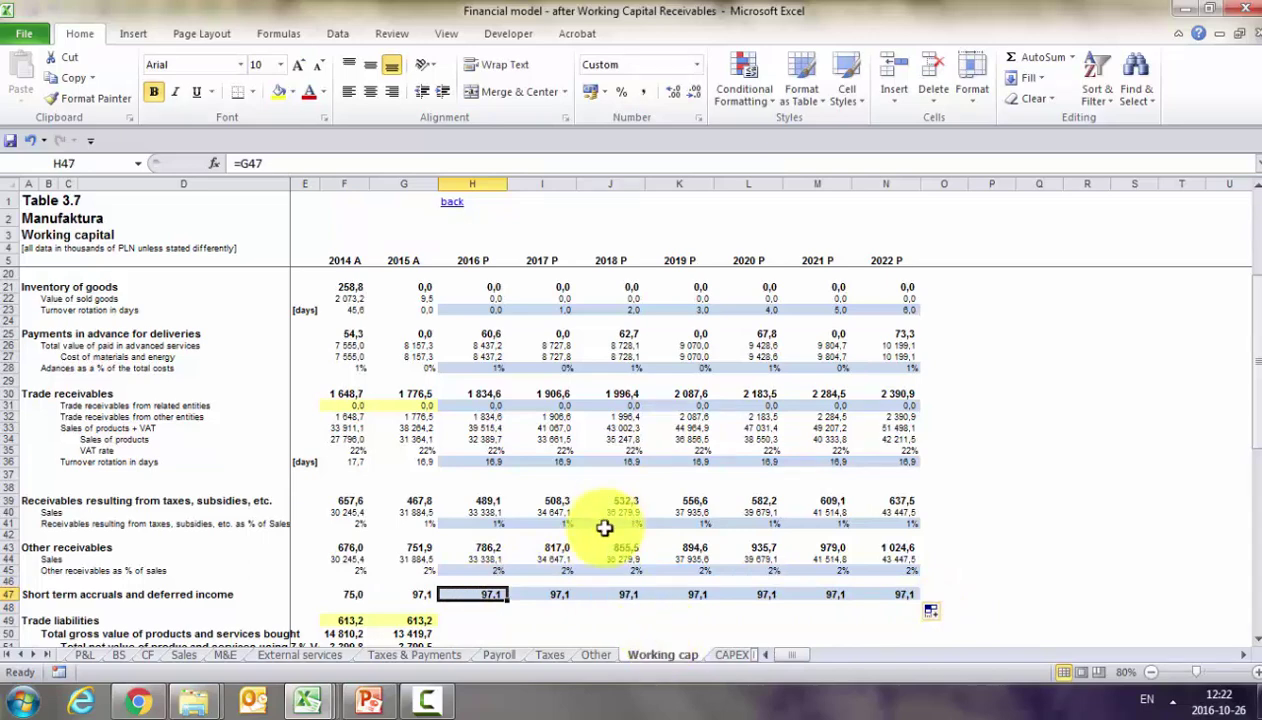
Change the 2017 advances as a % of the total costs to =H28 and copy the formula through 2022
click(515, 569)
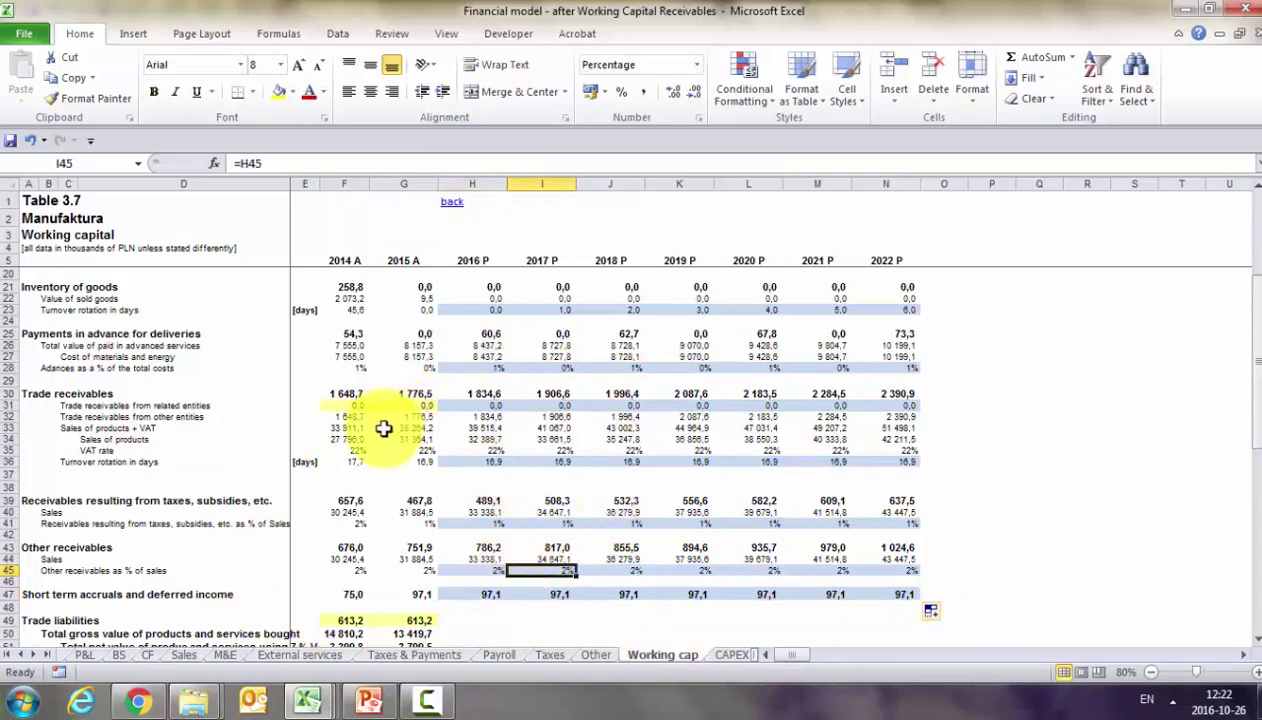
scroll(383, 428, down, 6)
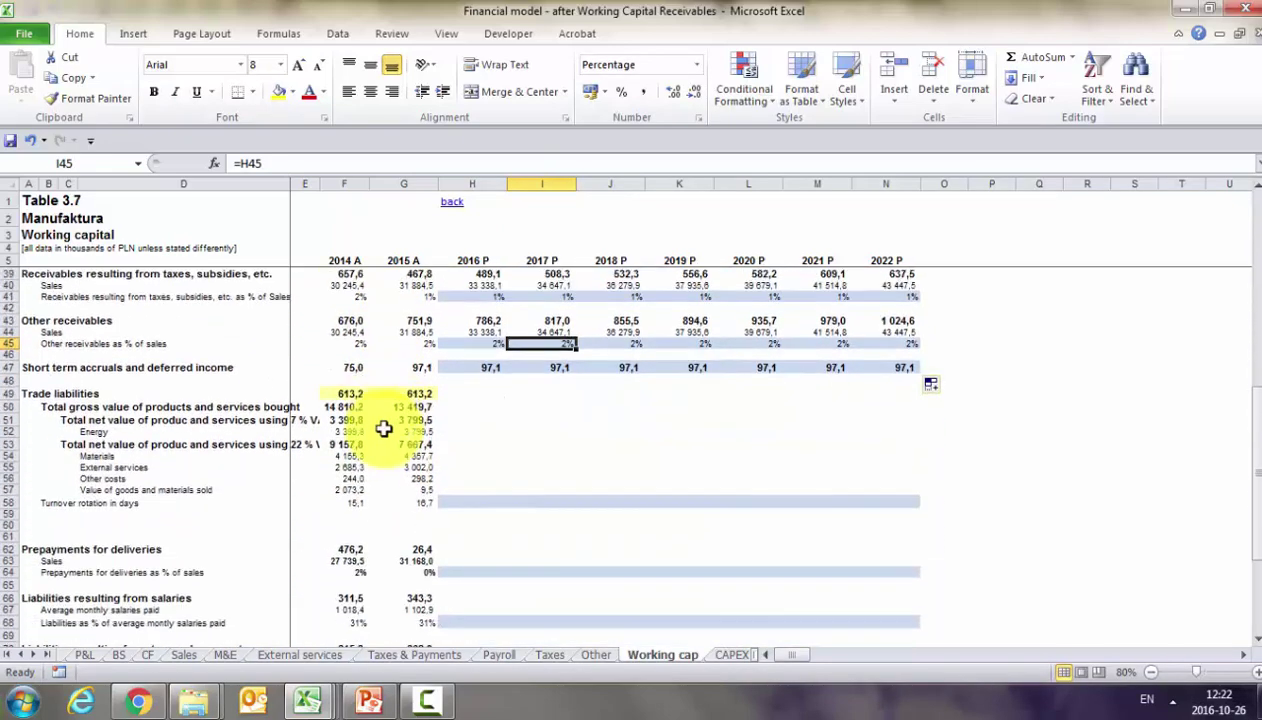
scroll(383, 428, up, 4)
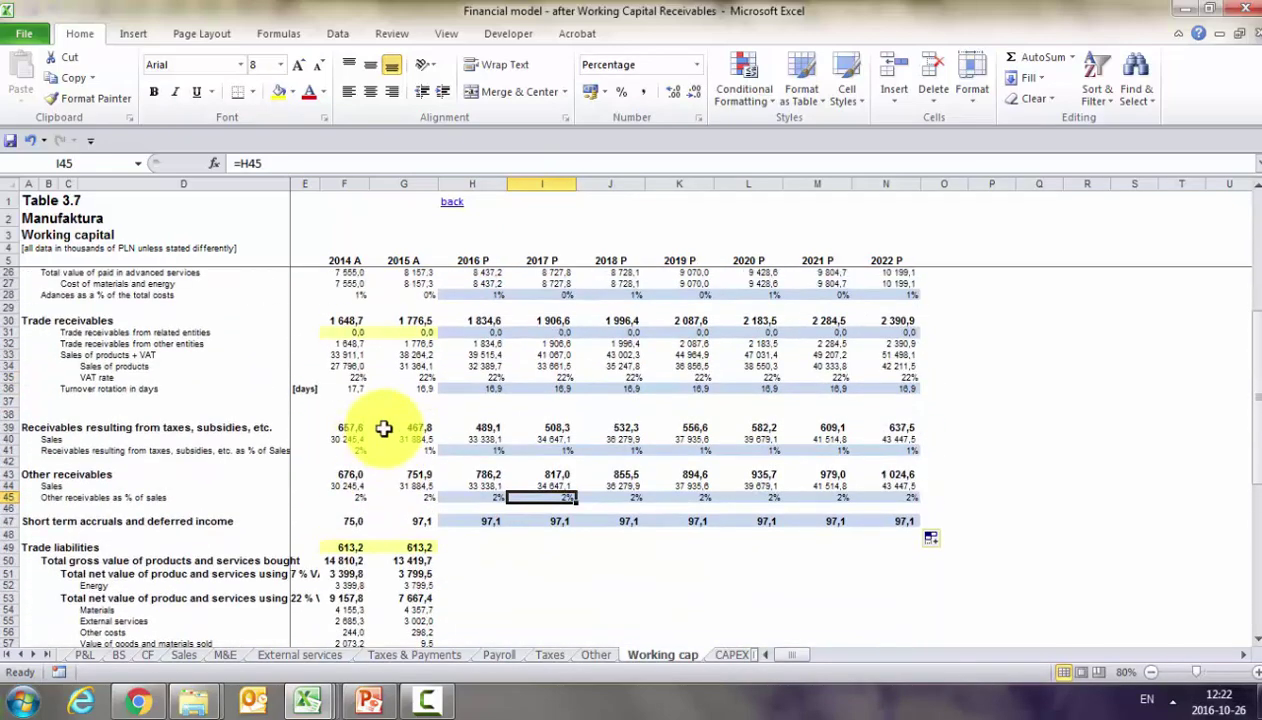
scroll(383, 428, up, 4)
click(472, 428)
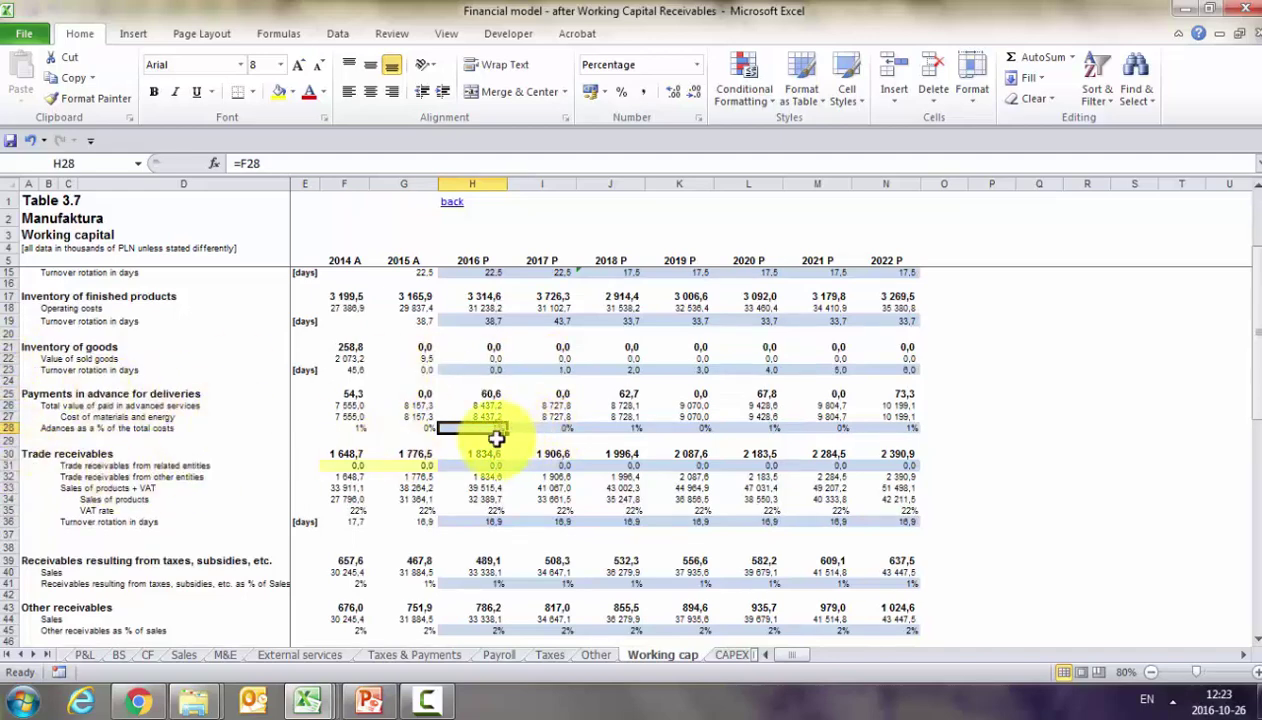
click(557, 431)
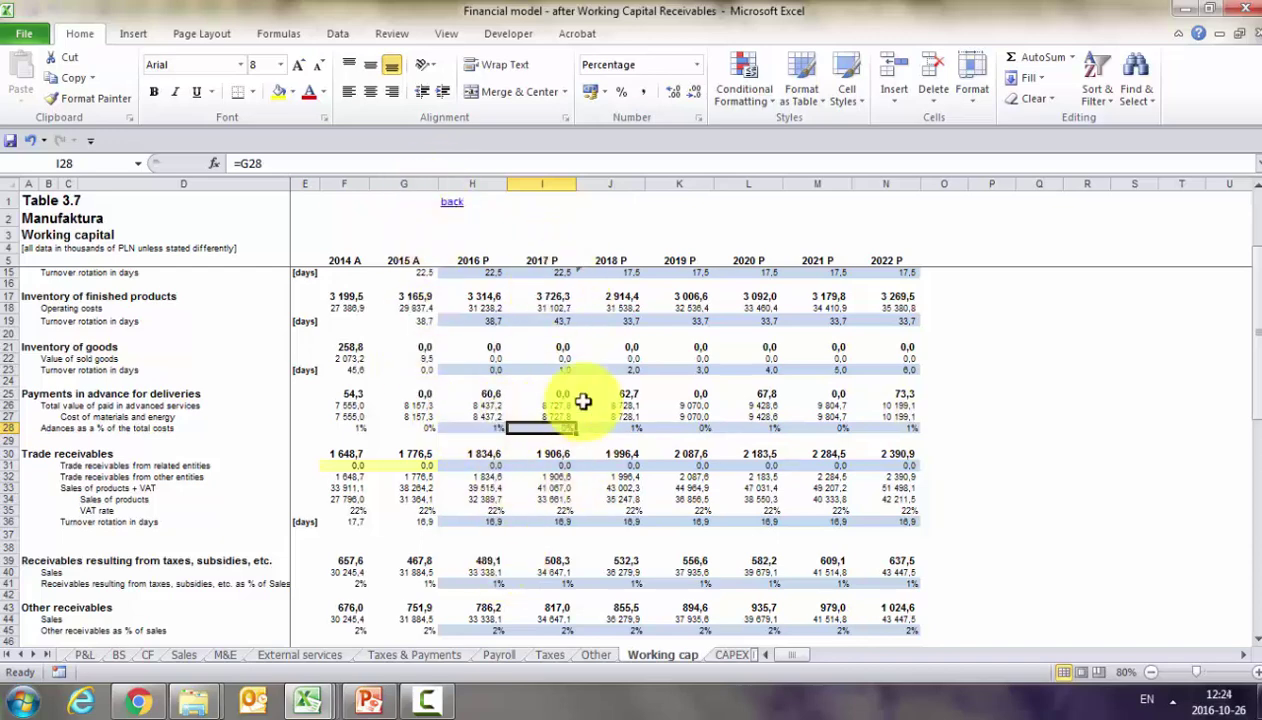
text(=)
key(Left)
key(Return)
key(Up)
key(ctrl+c)
key(ctrl+shift+Right)
key(Return)
scroll(571, 449, down, 2)
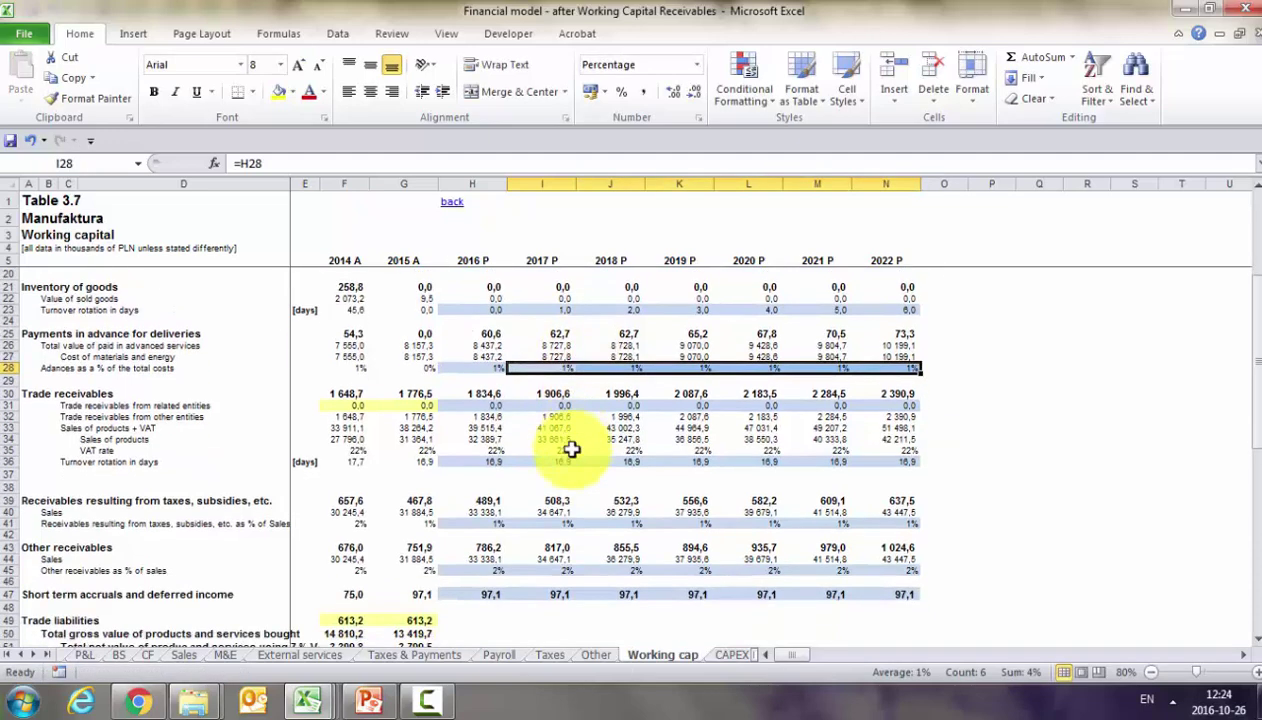
scroll(571, 449, down, 1)
click(571, 449)
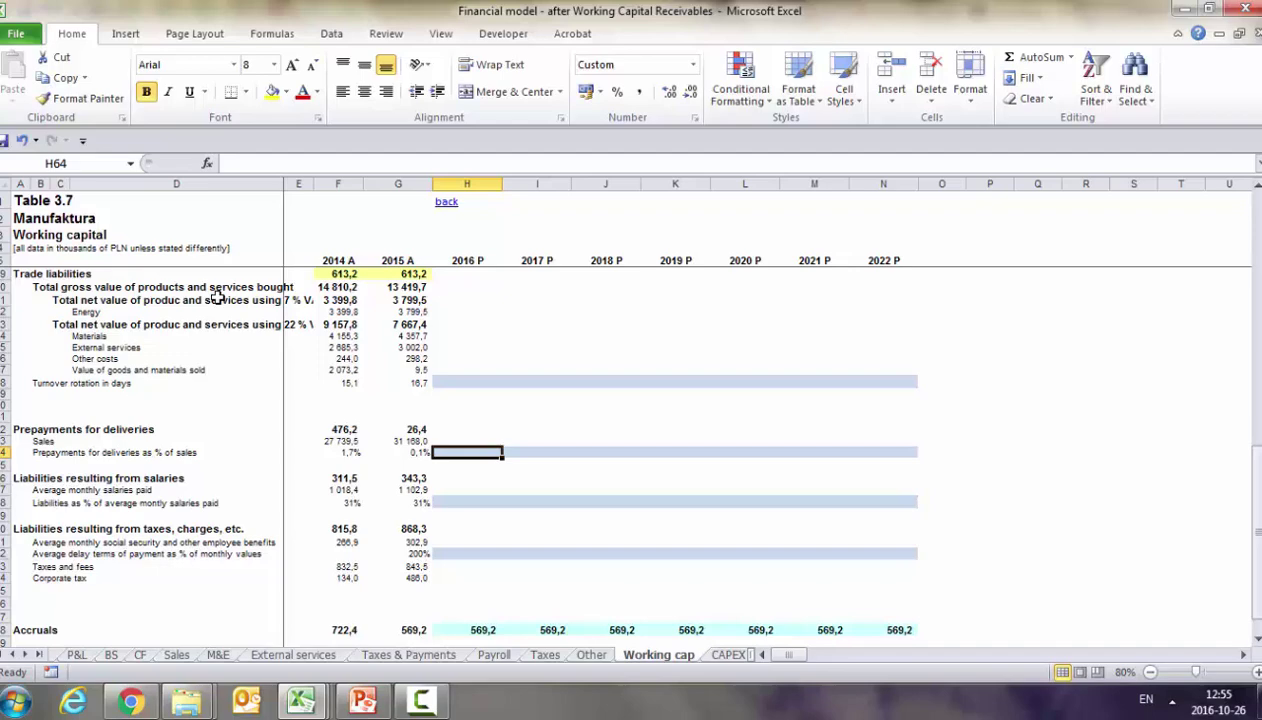
Review the cost items making up trade liabilities and the 2015 formula for turnover rotation in days
click(442, 299)
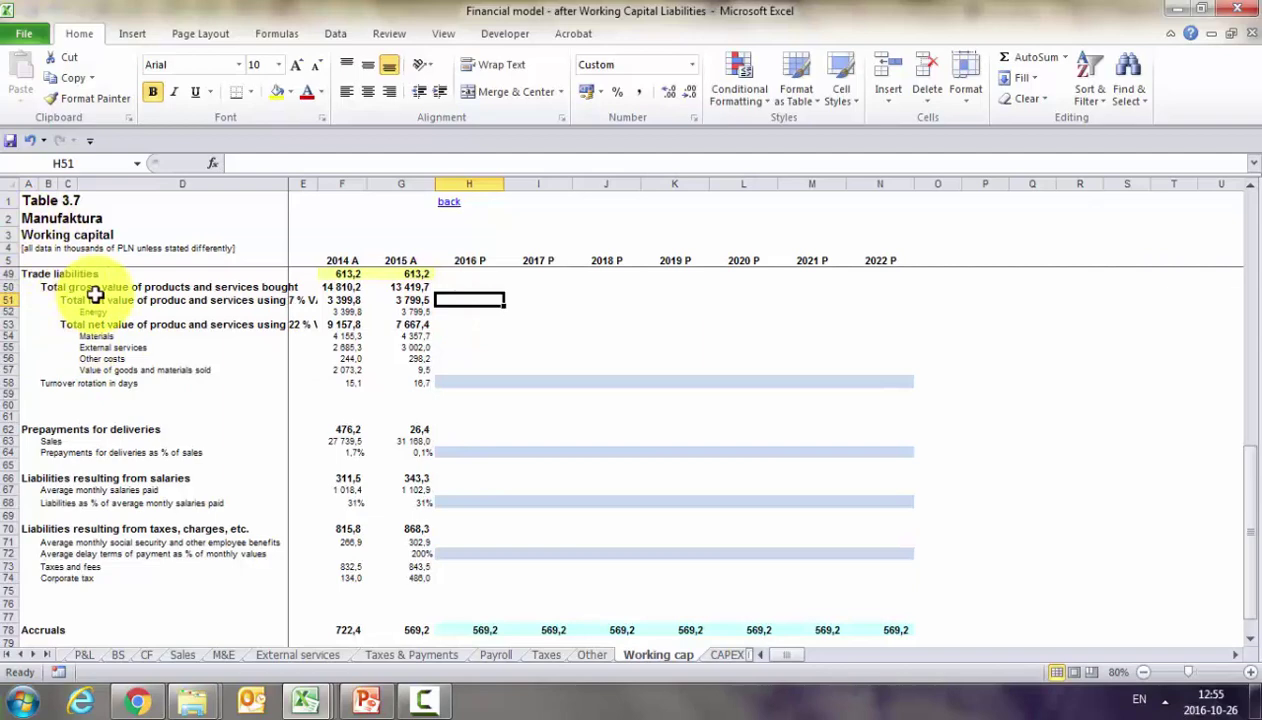
click(86, 312)
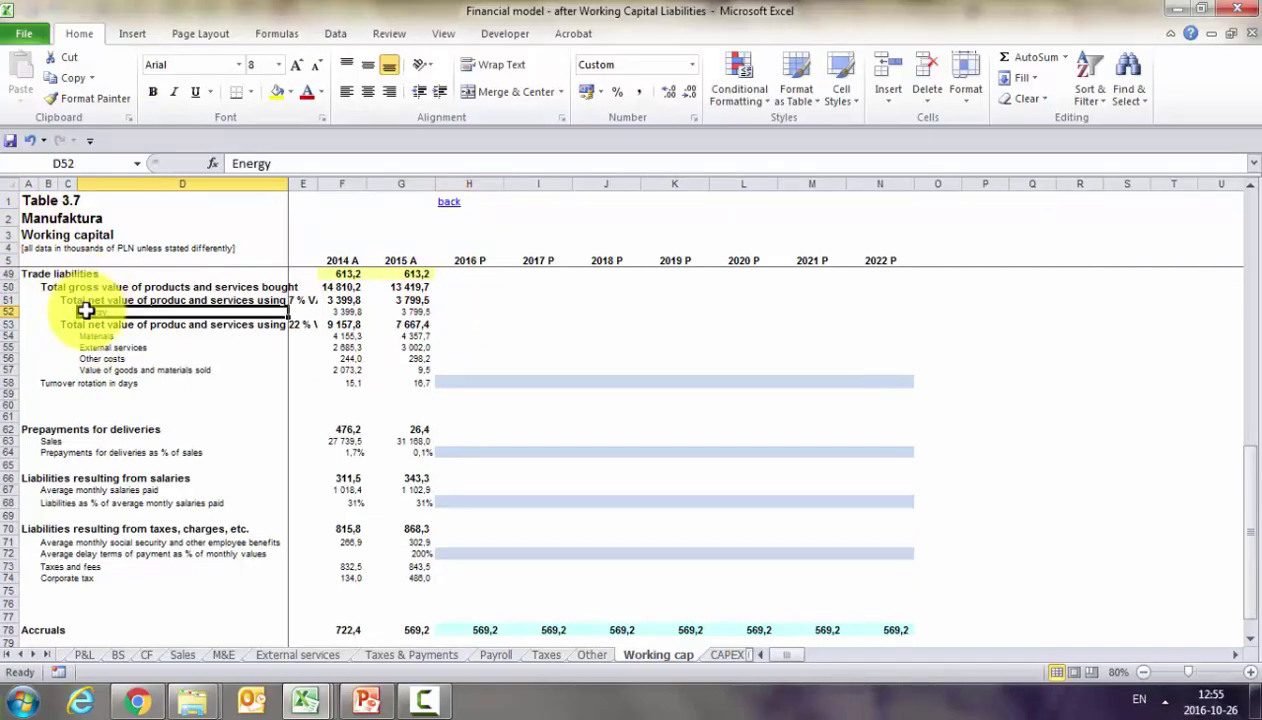
click(62, 314)
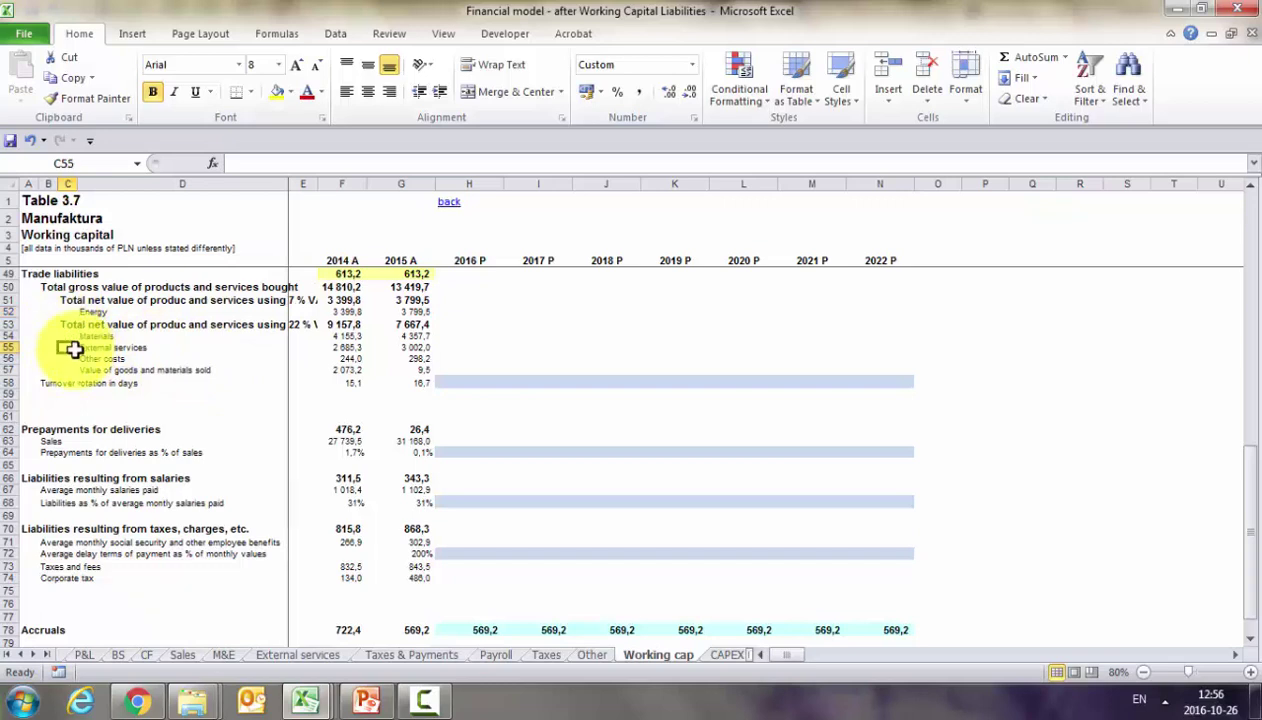
click(80, 359)
click(84, 369)
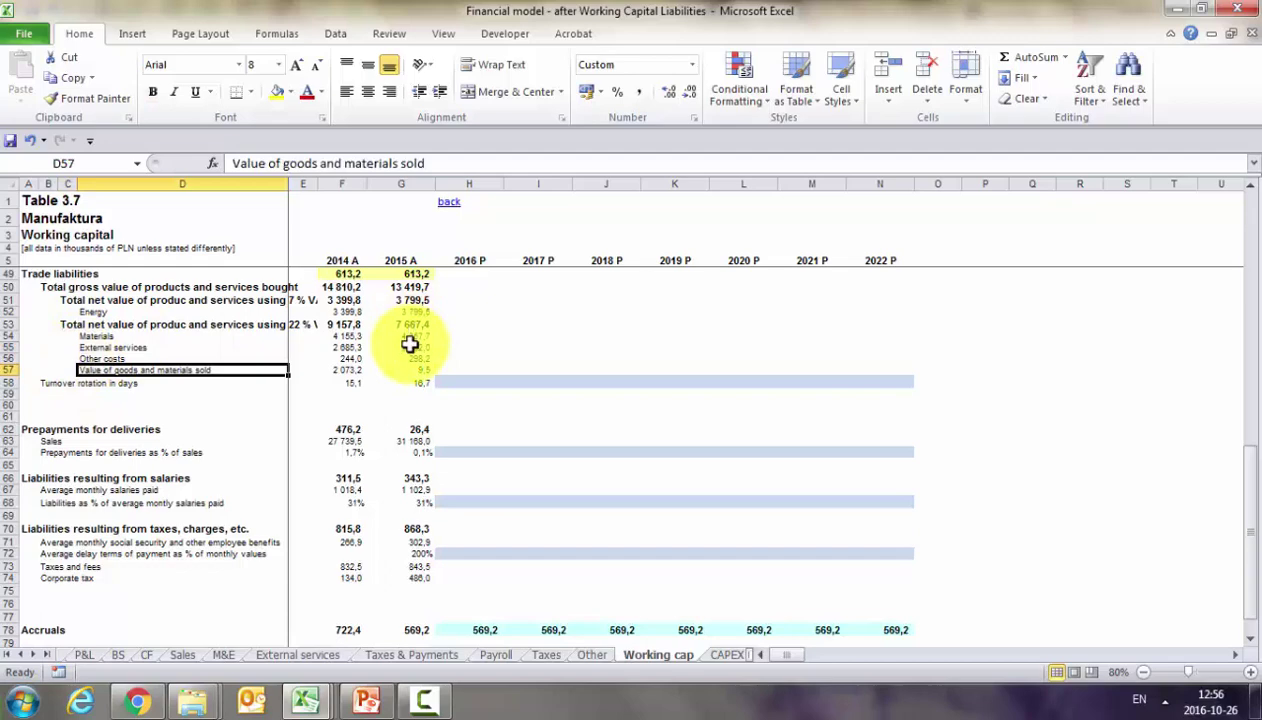
click(410, 383)
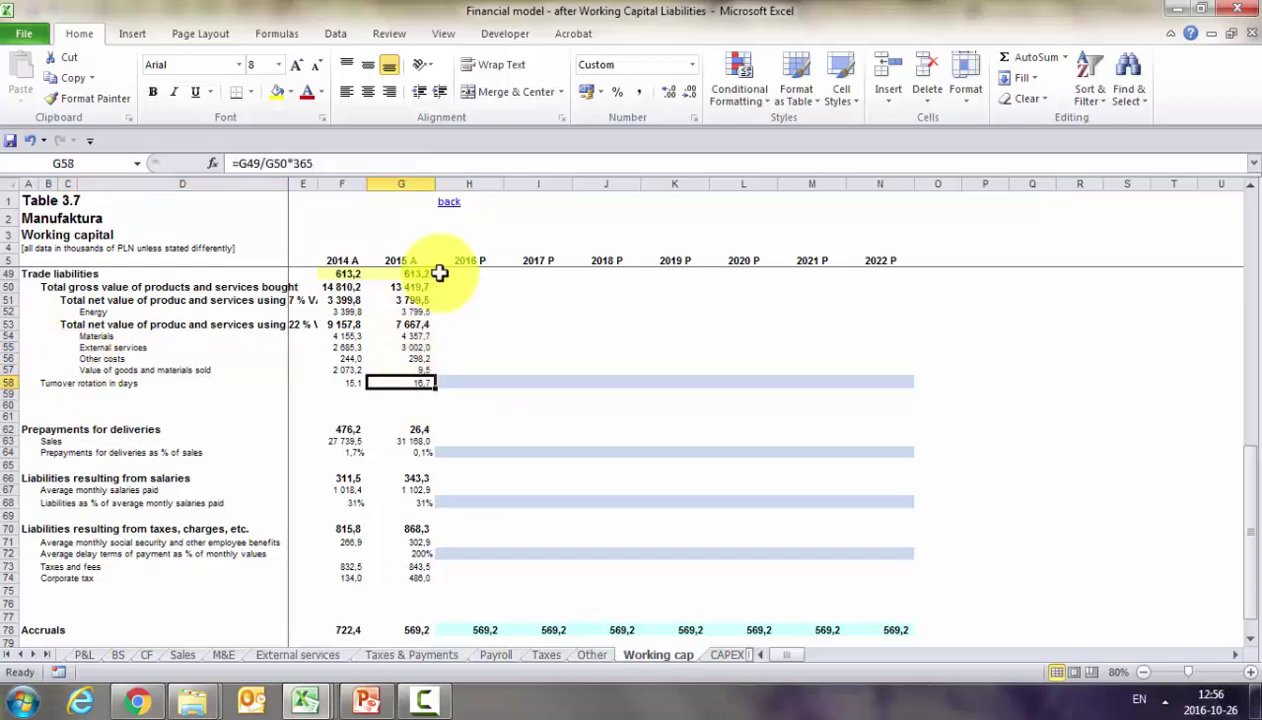
Inspect the 2015 formulas for the net values at both VAT rates and the total gross value of products and services bought
double_click(401, 324)
key(Return)
key(Down)
key(Up)
key(Up)
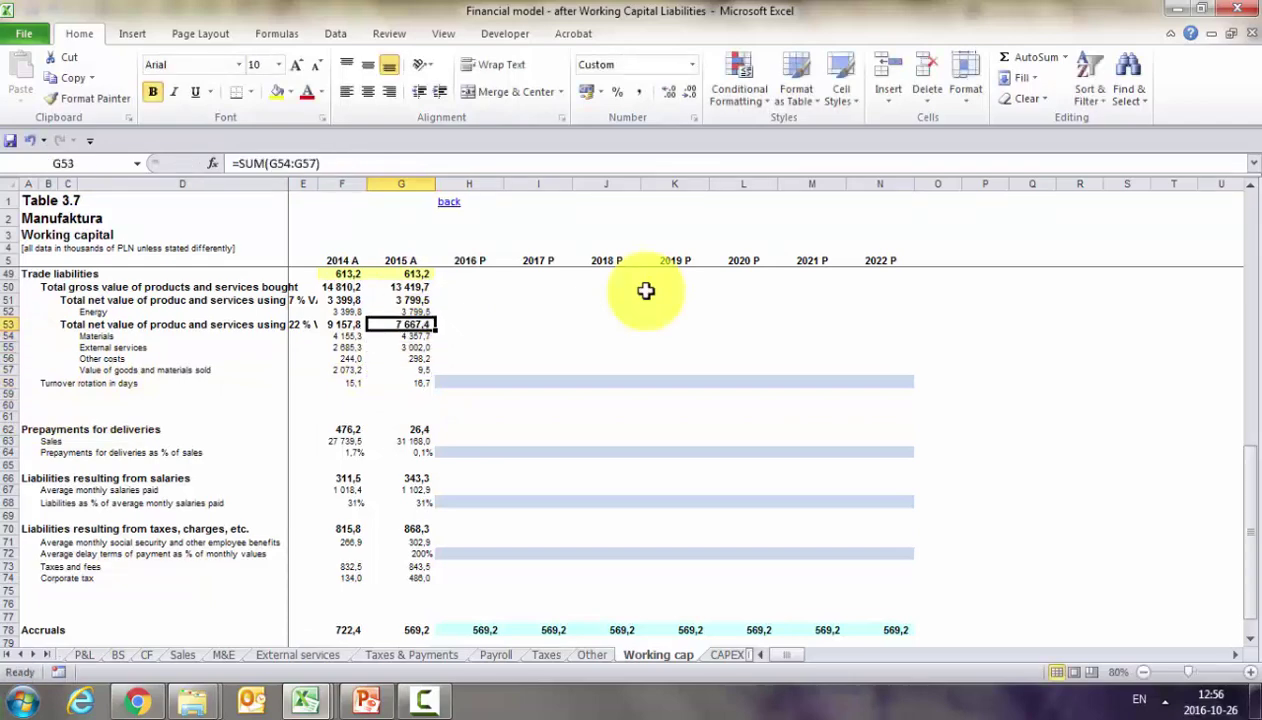
key(Up)
key(Up)
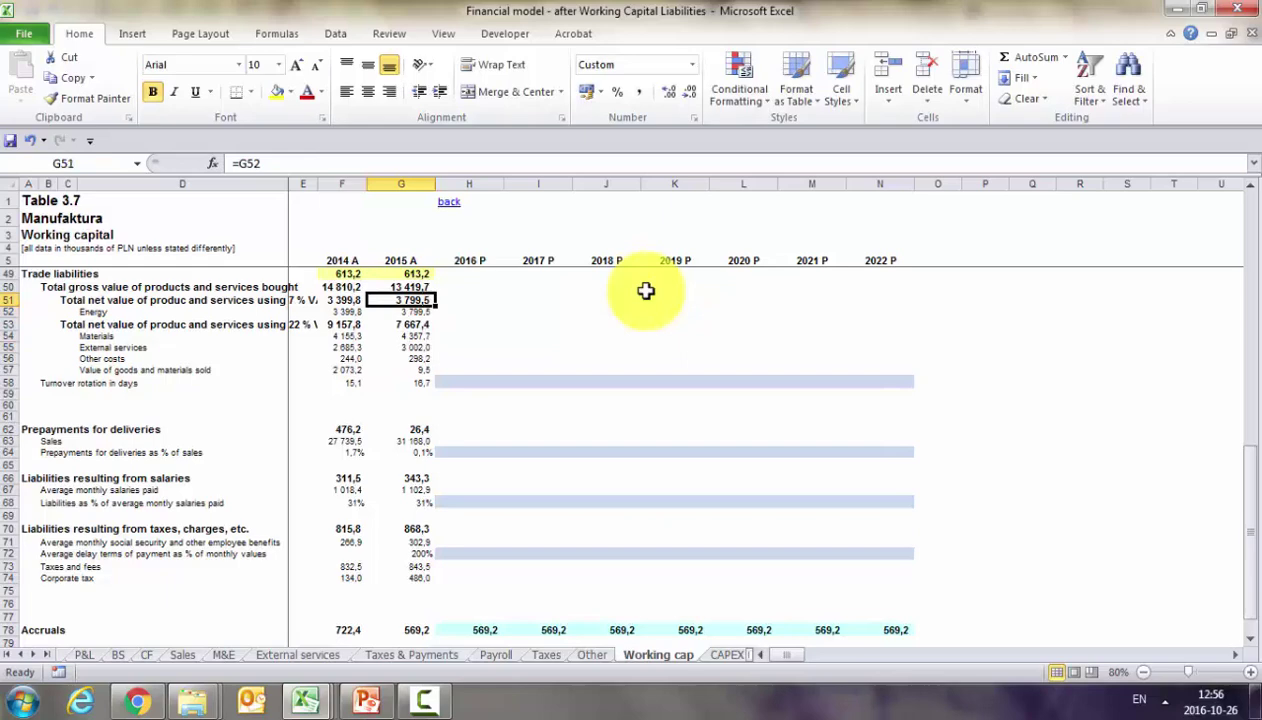
key(Up)
key(F2)
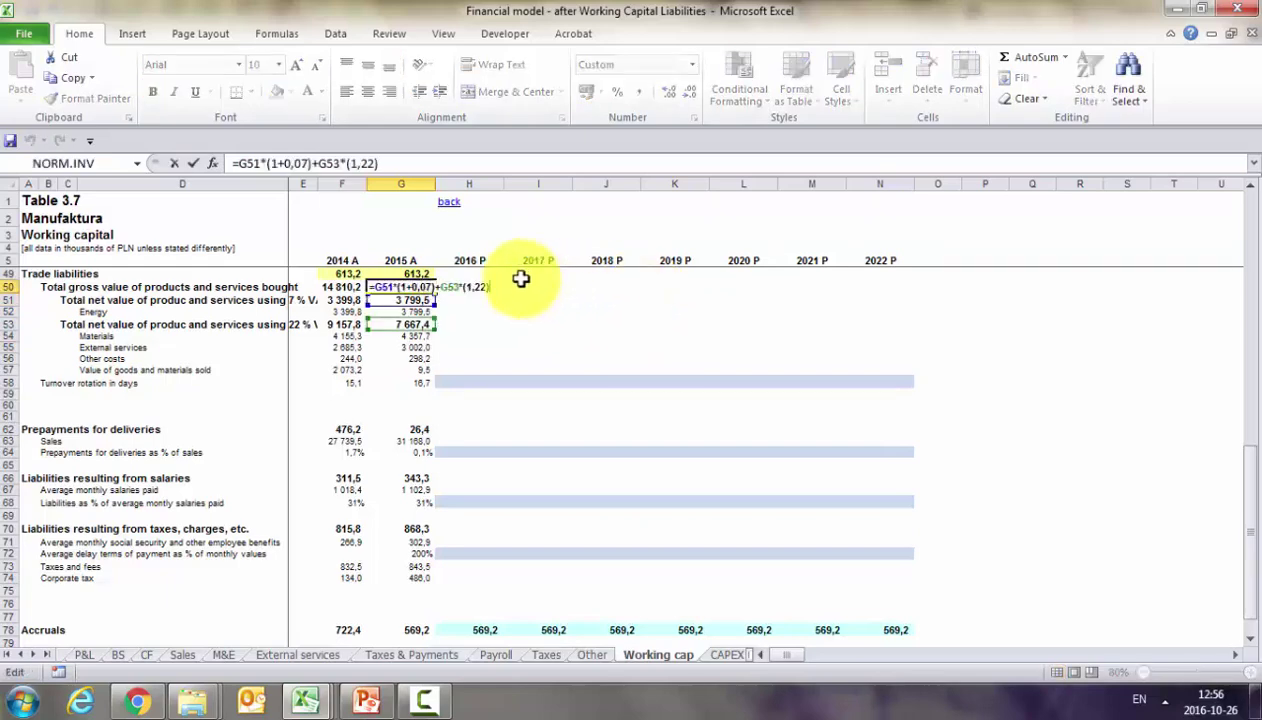
click(372, 287)
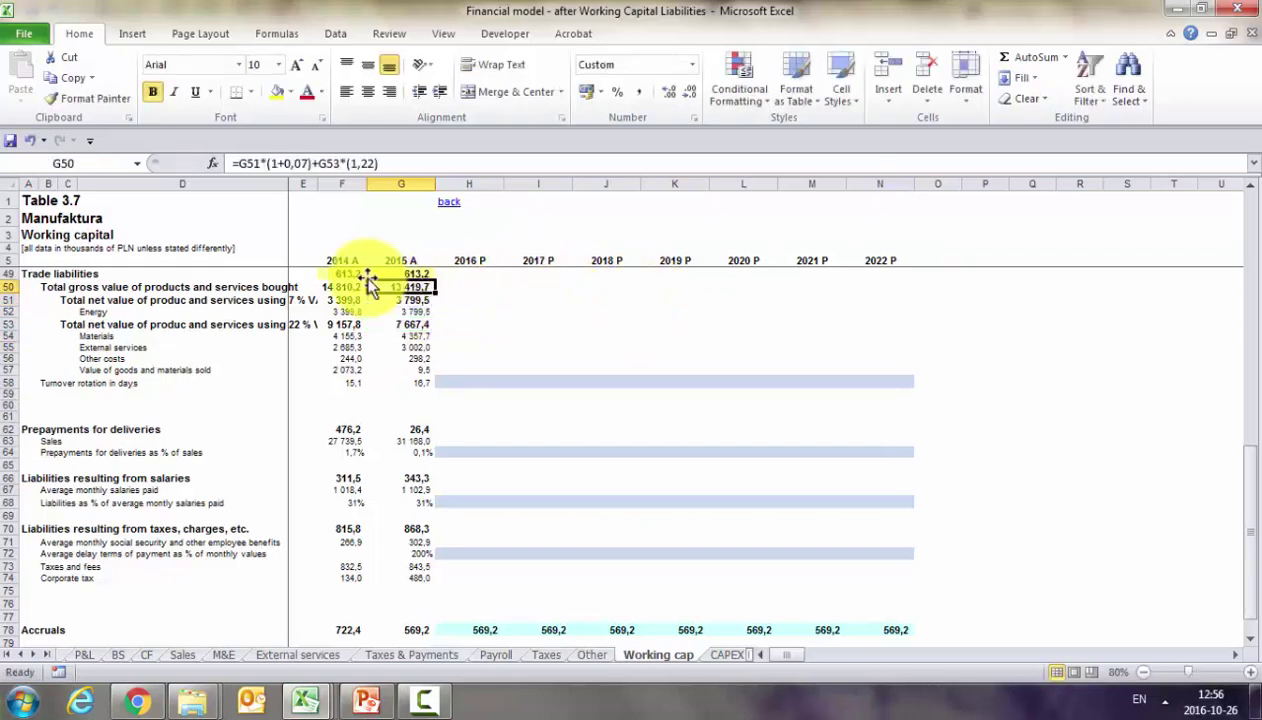
Extend the 2015 formulas in G50 to G57 into 2016 and set the 2016 turnover rotation in days to =G58
key(Right)
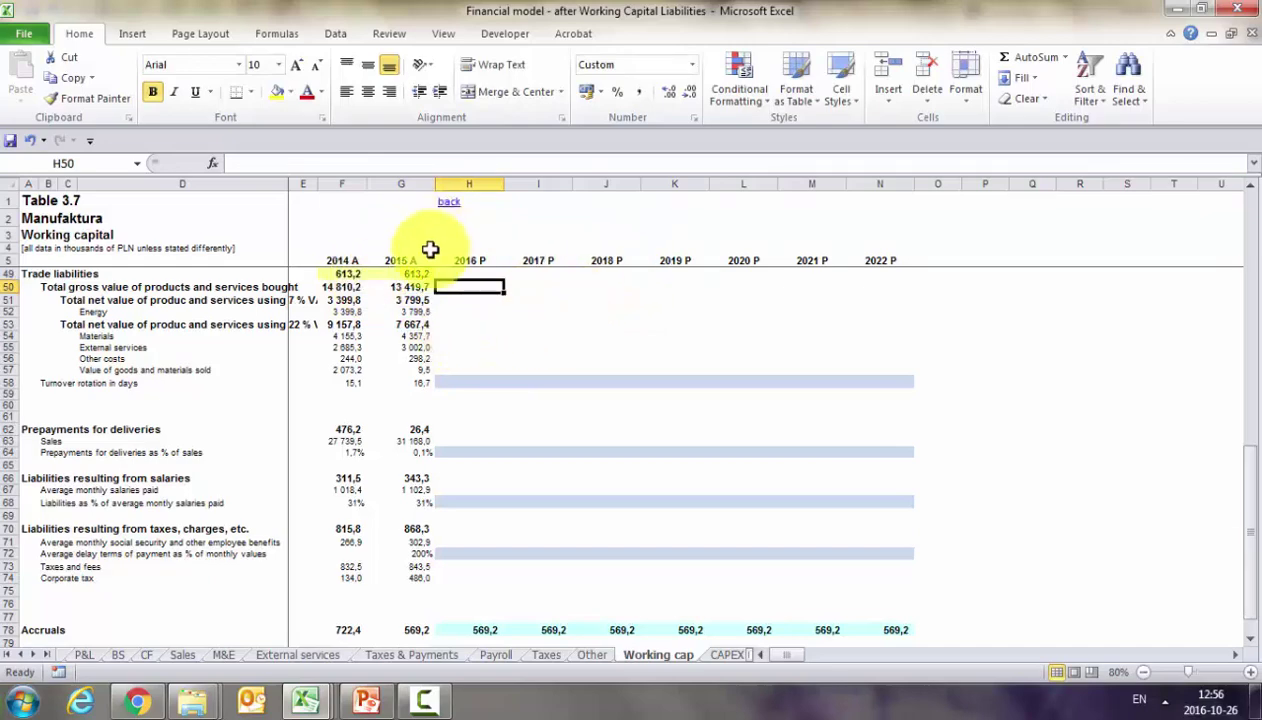
drag(419, 287, 478, 386)
click(477, 384)
text(=)
key(Left)
key(Return)
Calculate the 2016 trade liabilities in H49 with the formula =H50*H58/365
key(Up)
key(Up)
key(Up)
key(Up)
key(Up)
key(Up)
key(Up)
key(Up)
key(Up)
key(Up)
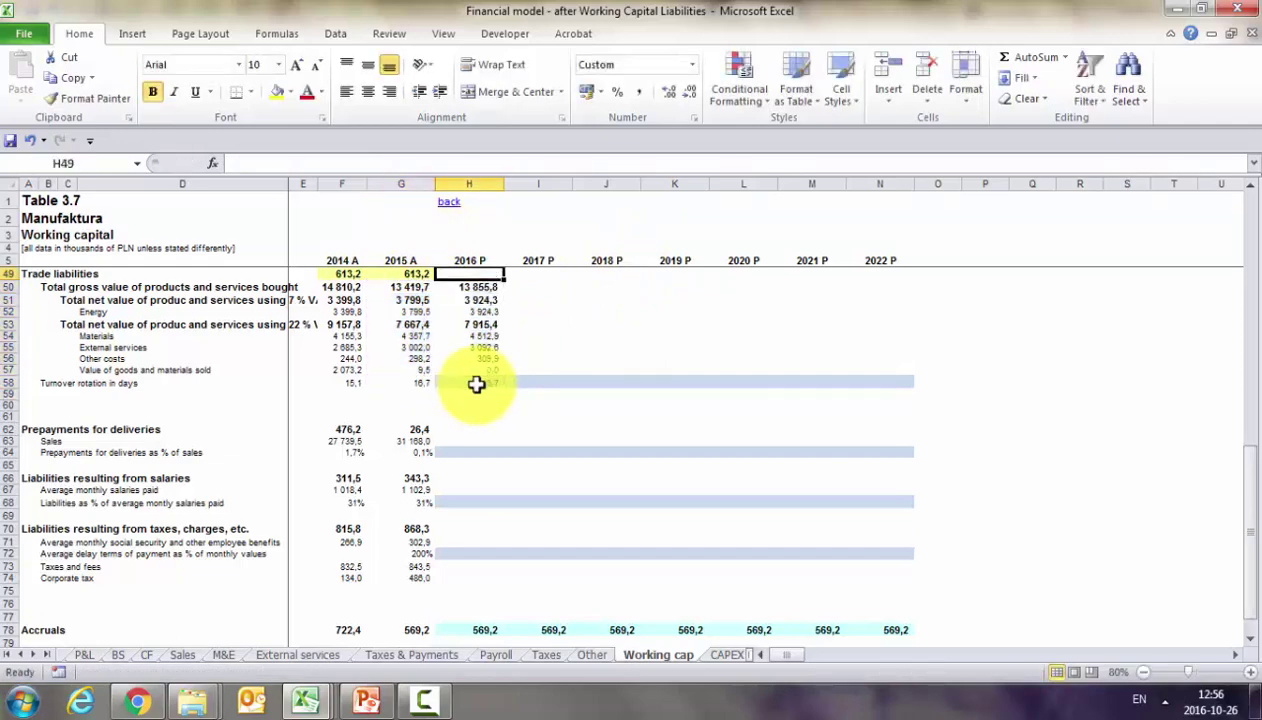
text(=)
key(Down)
text(*)
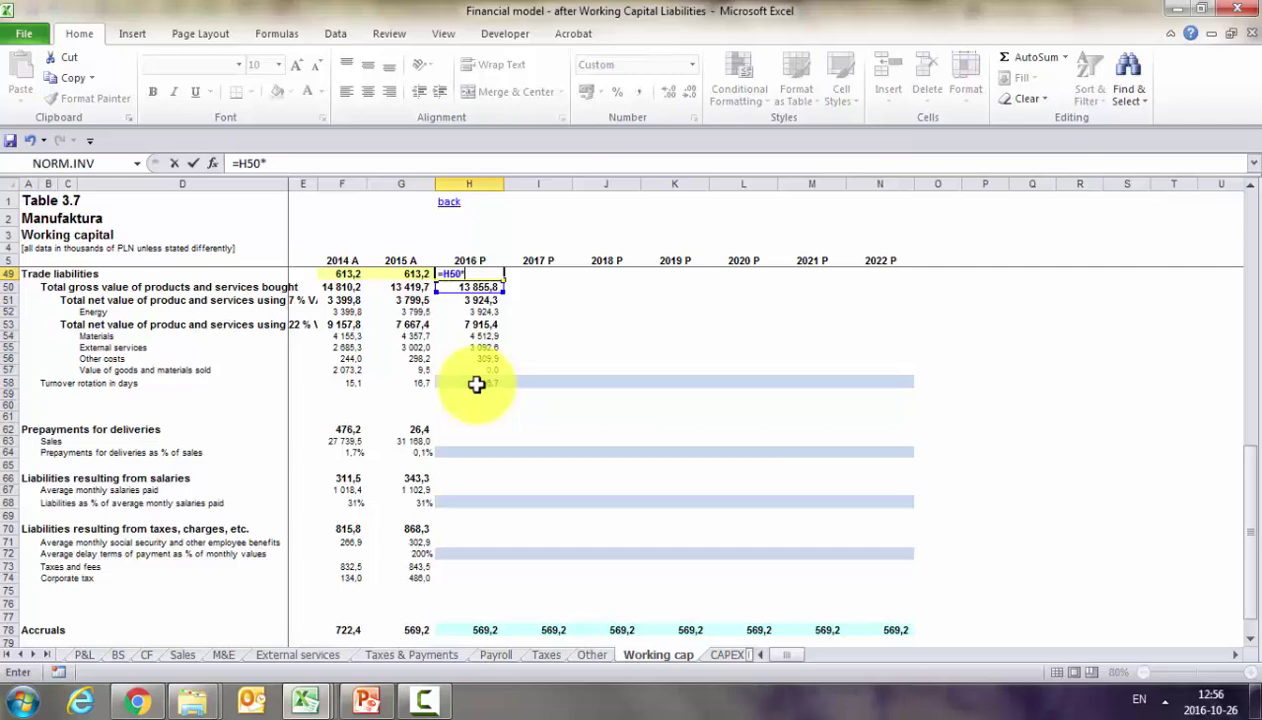
click(481, 381)
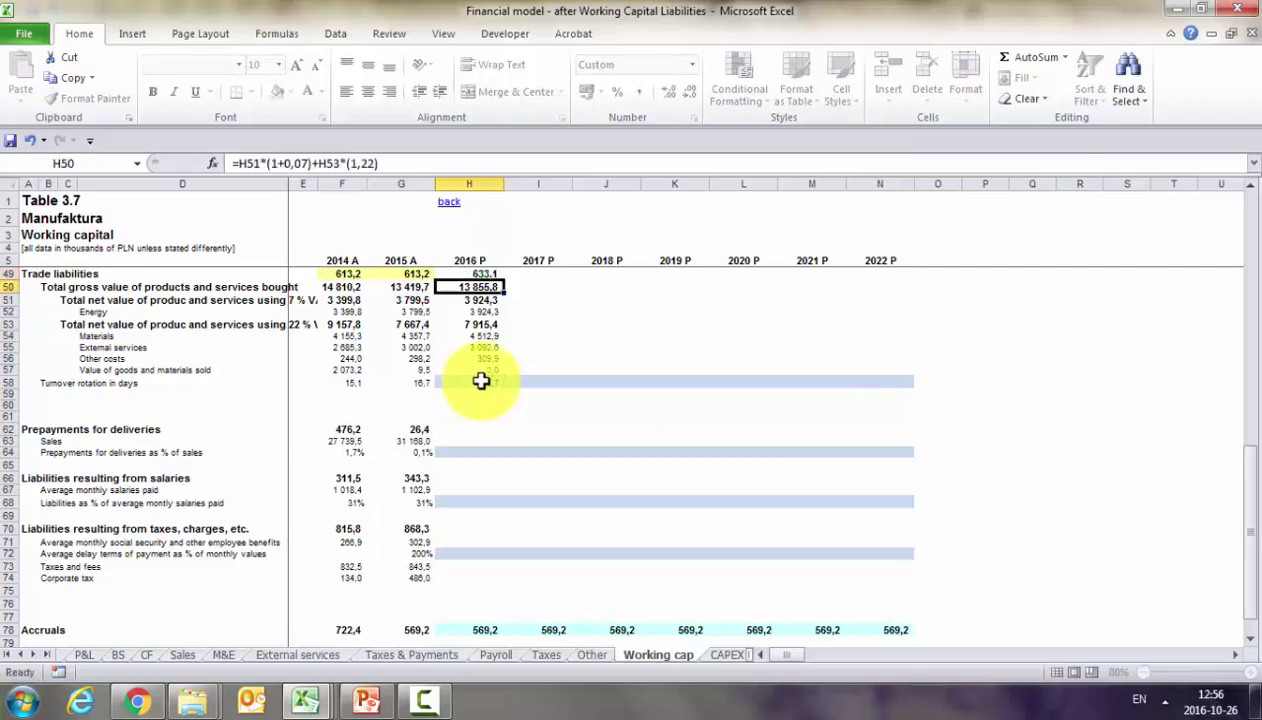
key(Return)
Copy the 2016 trade liabilities block, H49 to H58, across the forecast years through 2022
key(Up)
key(shift+Down)
key(shift+Down)
key(shift+Down)
key(shift+Down)
key(shift+Down)
key(shift+Down)
key(shift+Down)
key(shift+Down)
key(shift+Down)
key(ctrl+c)
key(shift+Right)
key(shift+Right)
key(shift+Right)
key(shift+Right)
key(shift+Right)
key(shift+Right)
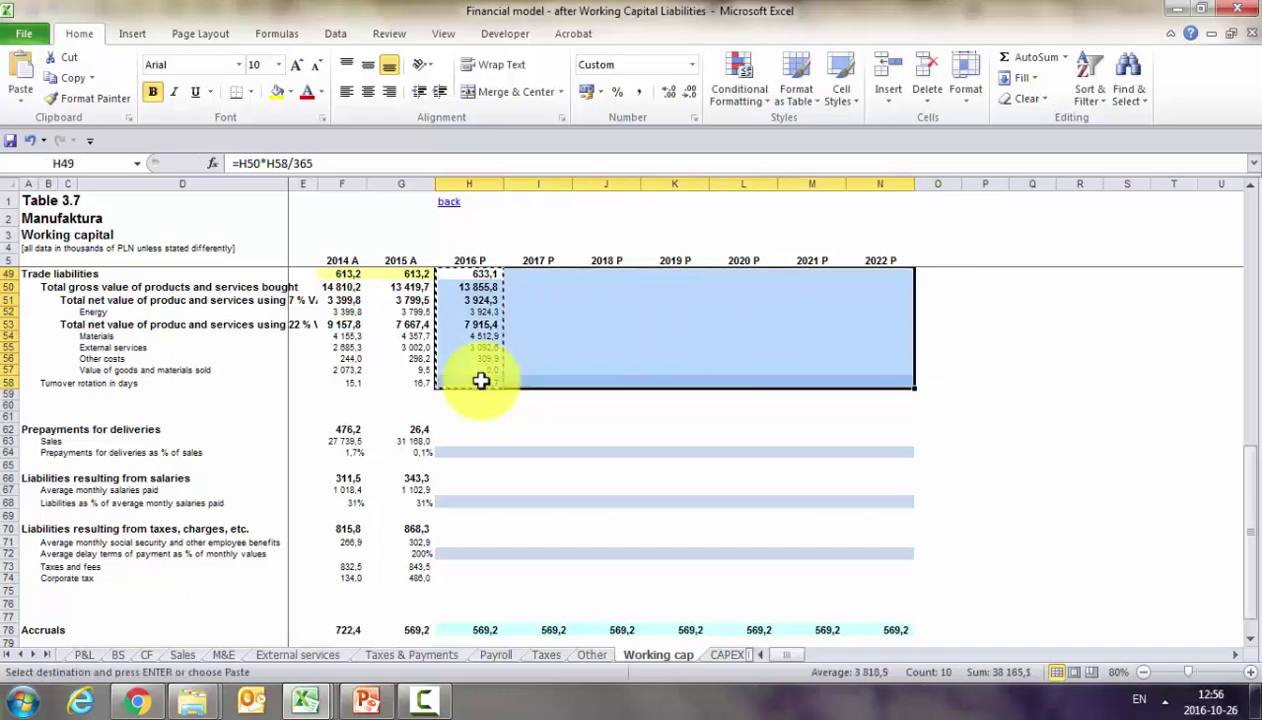
key(Return)
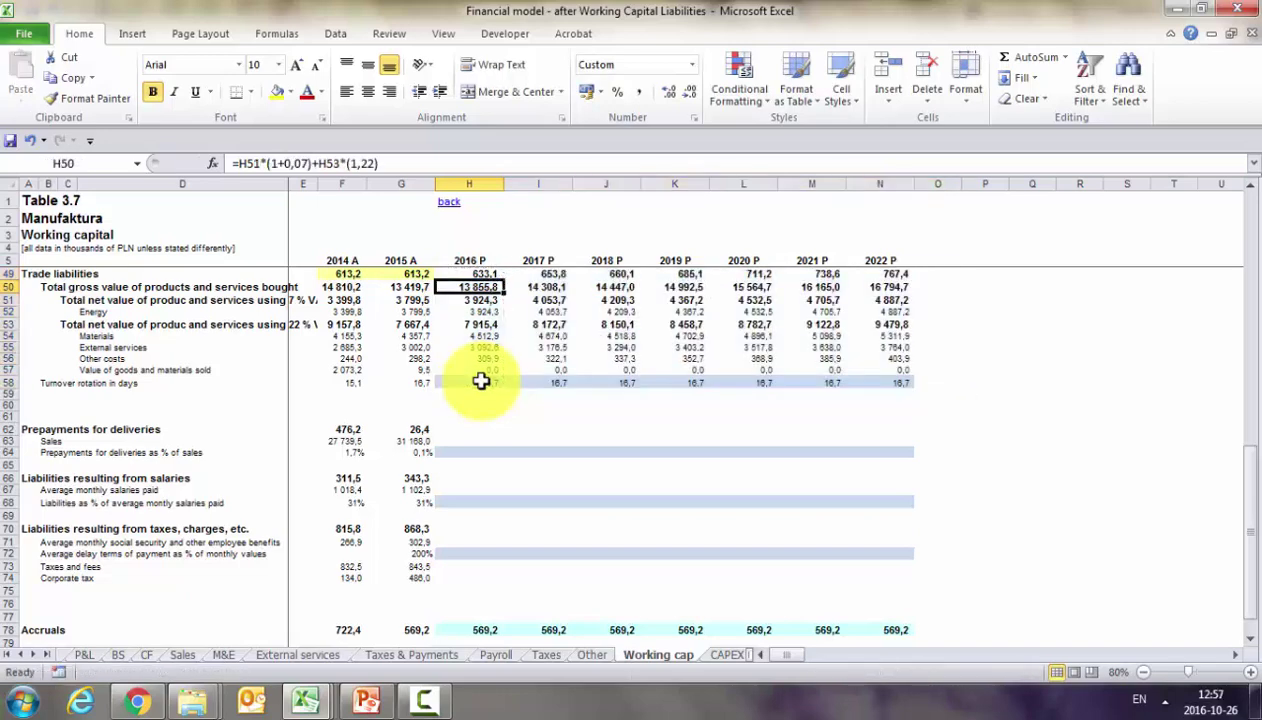
Extend the 2015 sales formula under prepayments into 2016 and set the 2016 prepayments as % of sales to =G64
click(200, 441)
drag(138, 425, 138, 415)
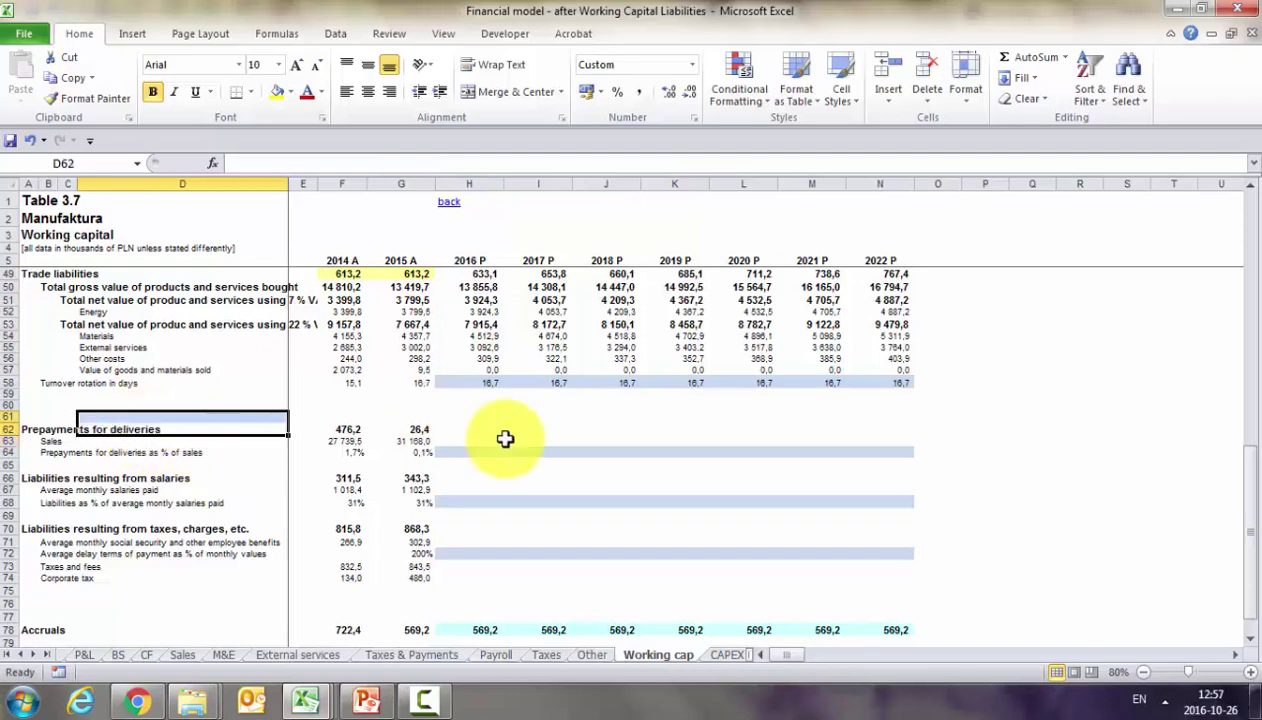
click(28, 452)
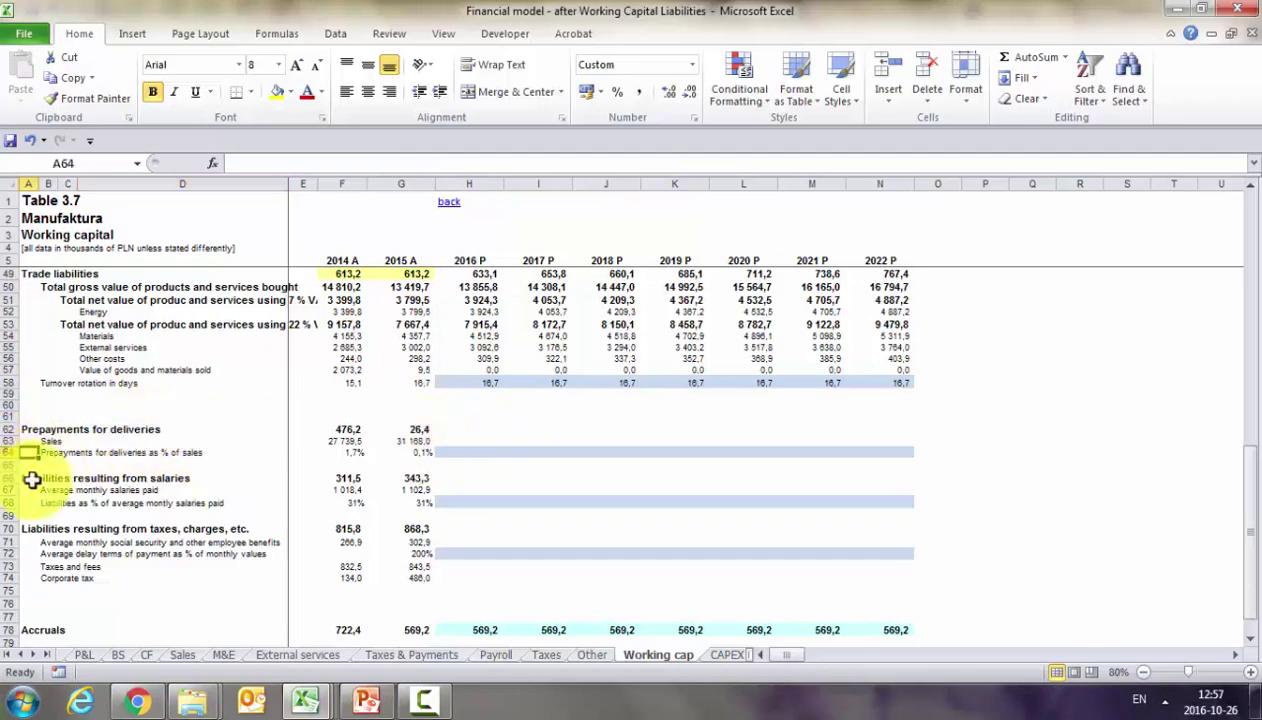
click(425, 440)
drag(435, 447, 466, 450)
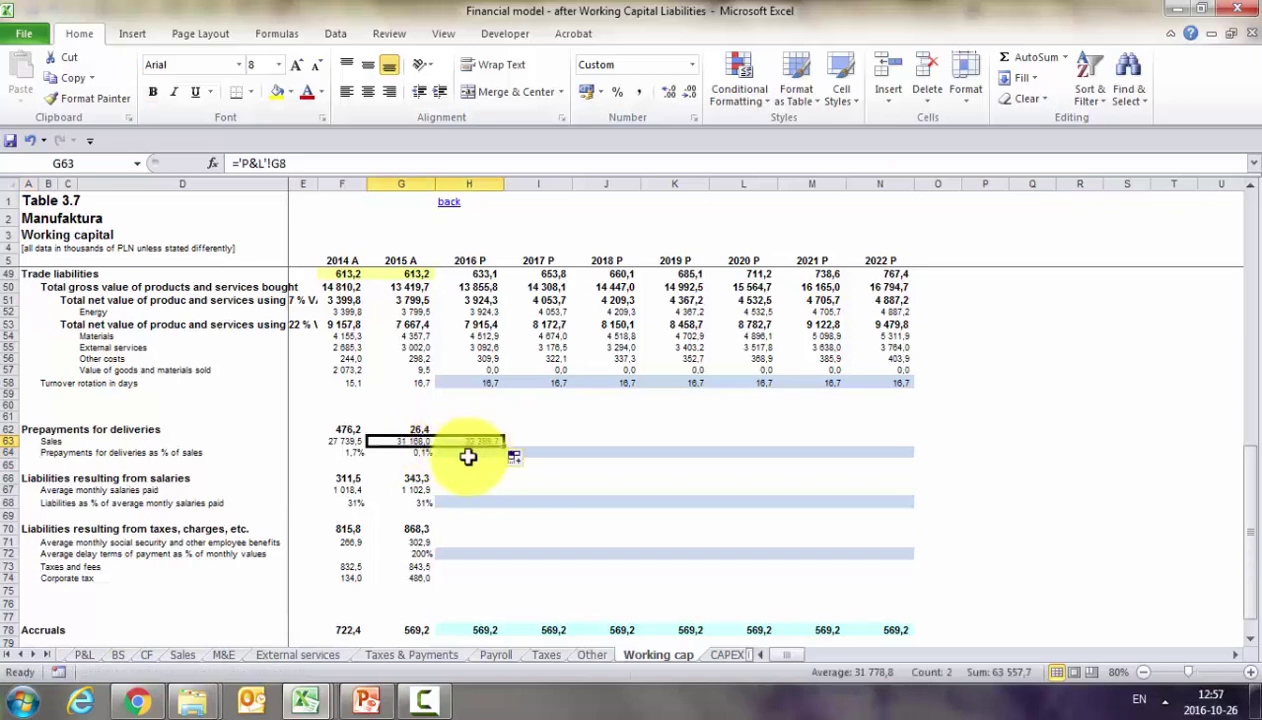
click(466, 452)
text(=)
key(Left)
key(Return)
key(Up)
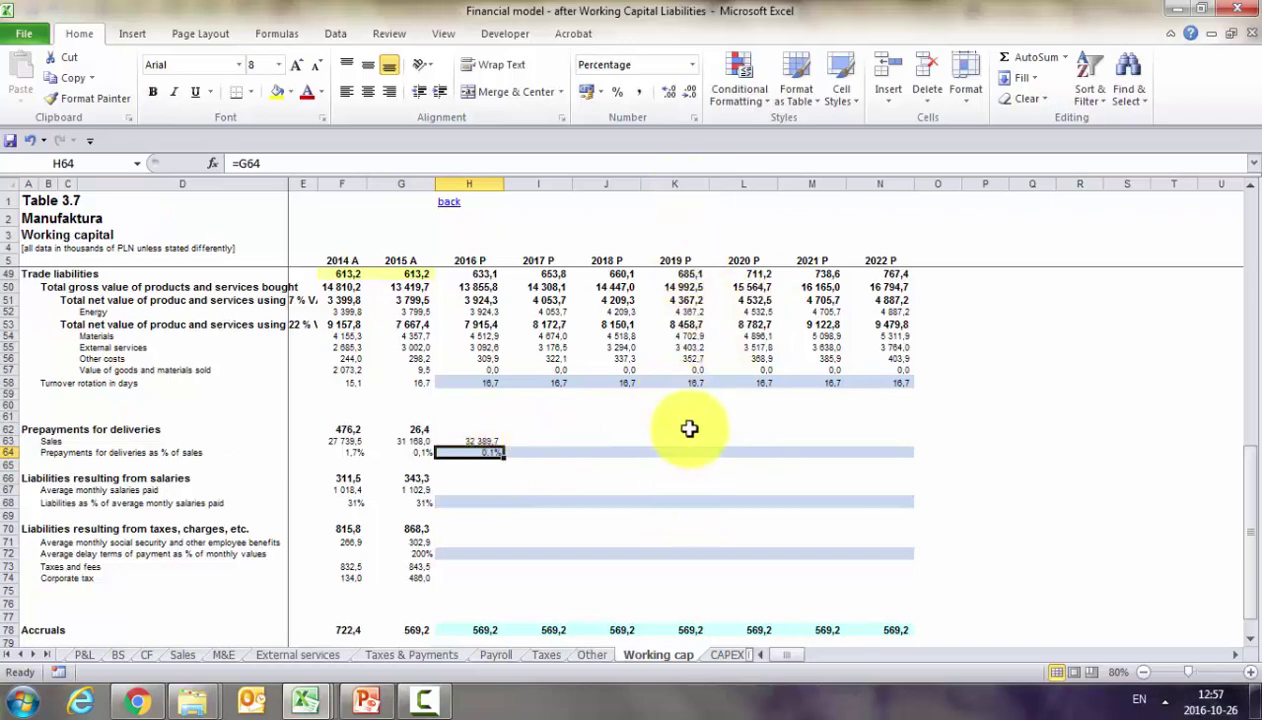
Calculate the 2016 prepayments for deliveries in H62 with the formula =H63*H64
key(Up)
key(Up)
text(=)
key(Up)
text(*)
key(Up)
key(Down)
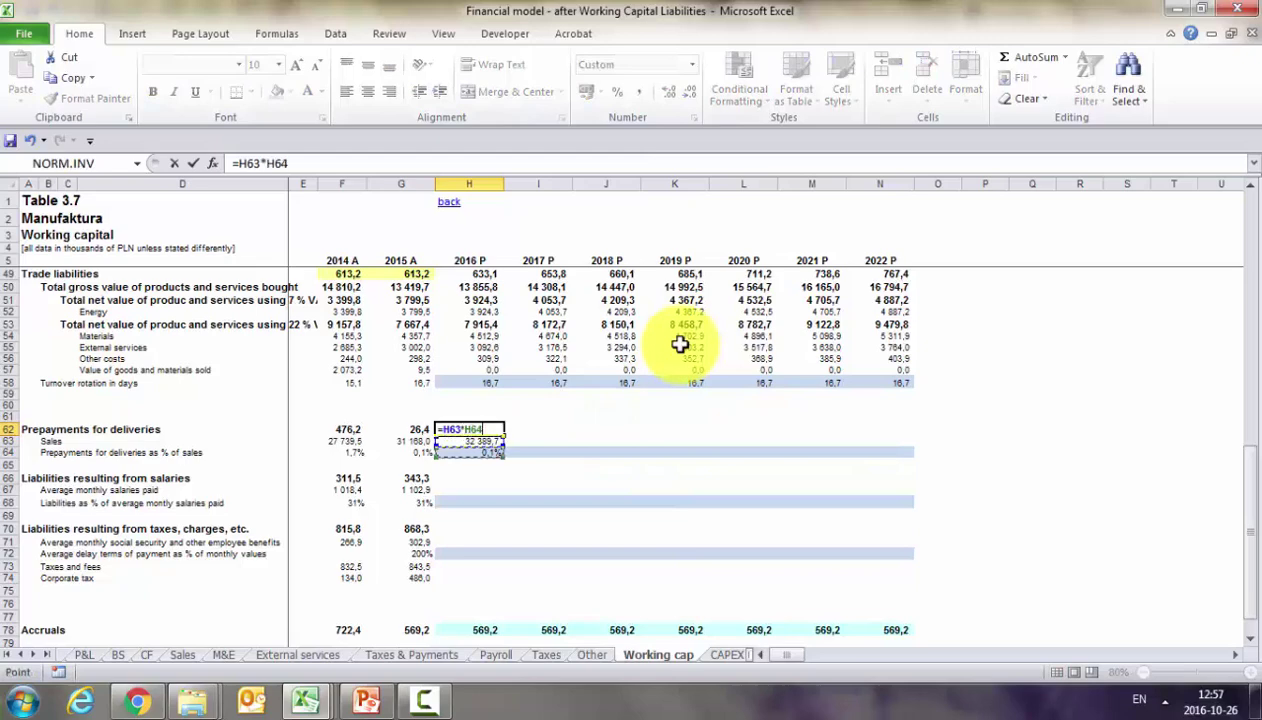
key(ctrl+Return)
Copy the 2016 prepayments block, H62 to H64, across the forecast years through 2022
key(shift+Down)
key(shift+Down)
key(ctrl+c)
key(shift+Right)
key(shift+Right)
key(shift+Right)
key(shift+Right)
key(shift+Right)
key(shift+Right)
key(ctrl+v)
Set the 2019 prepayments for deliveries as % of sales to 0%
click(675, 452)
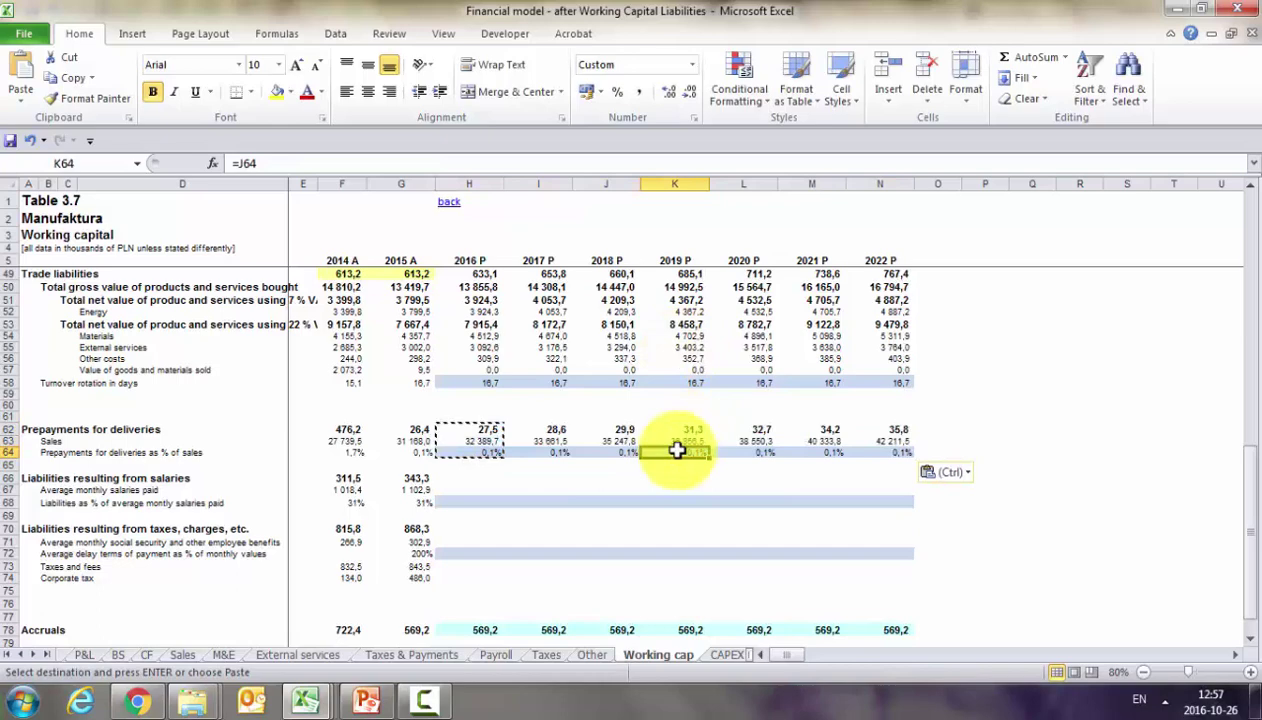
key(Escape)
text(0)
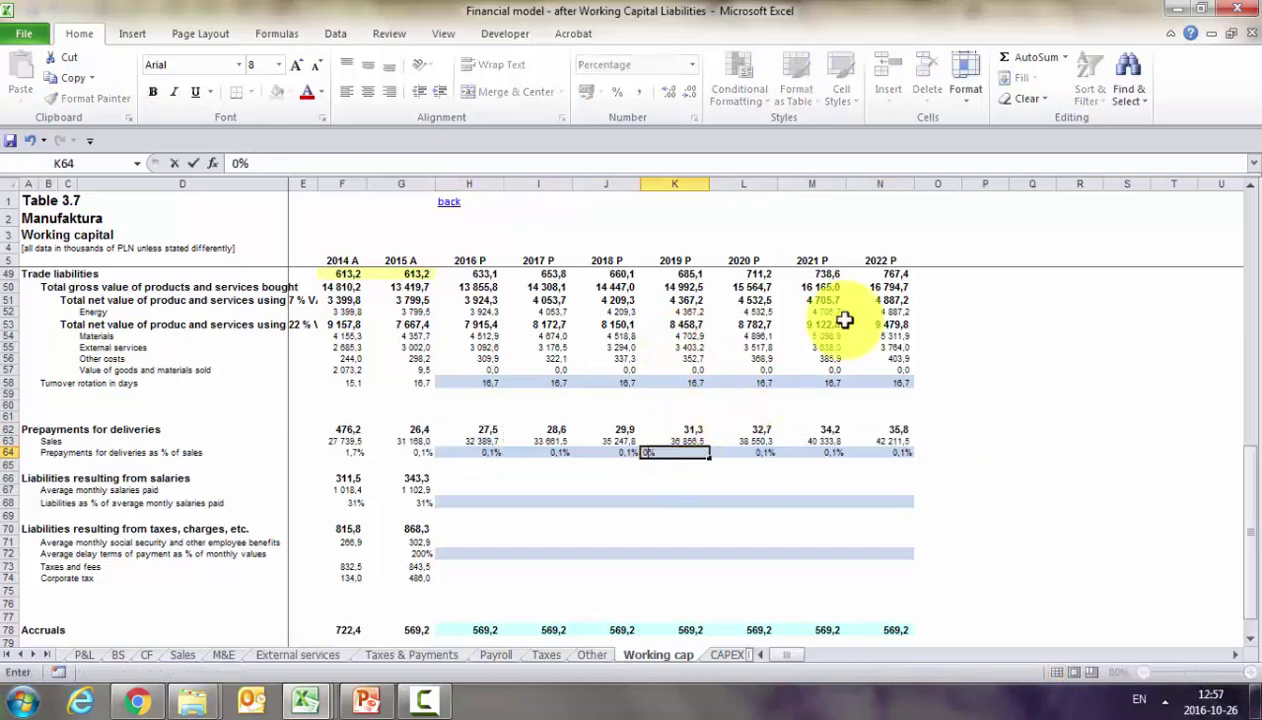
key(Return)
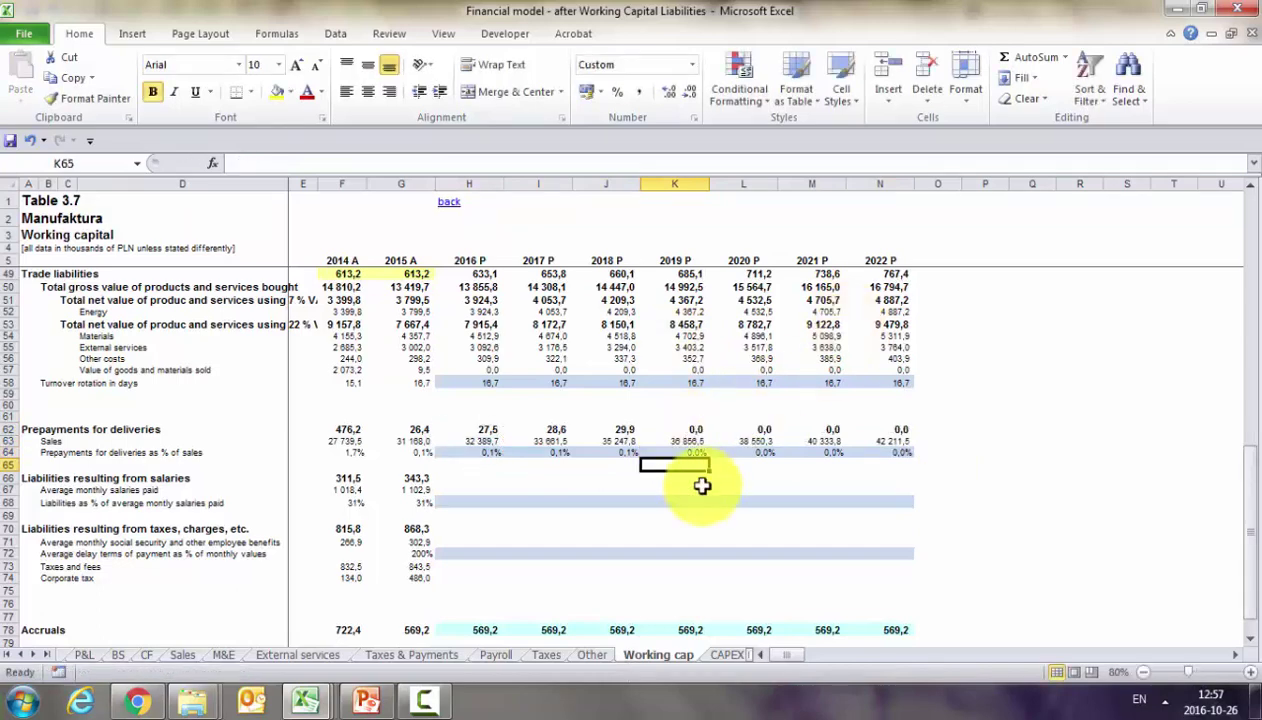
click(924, 397)
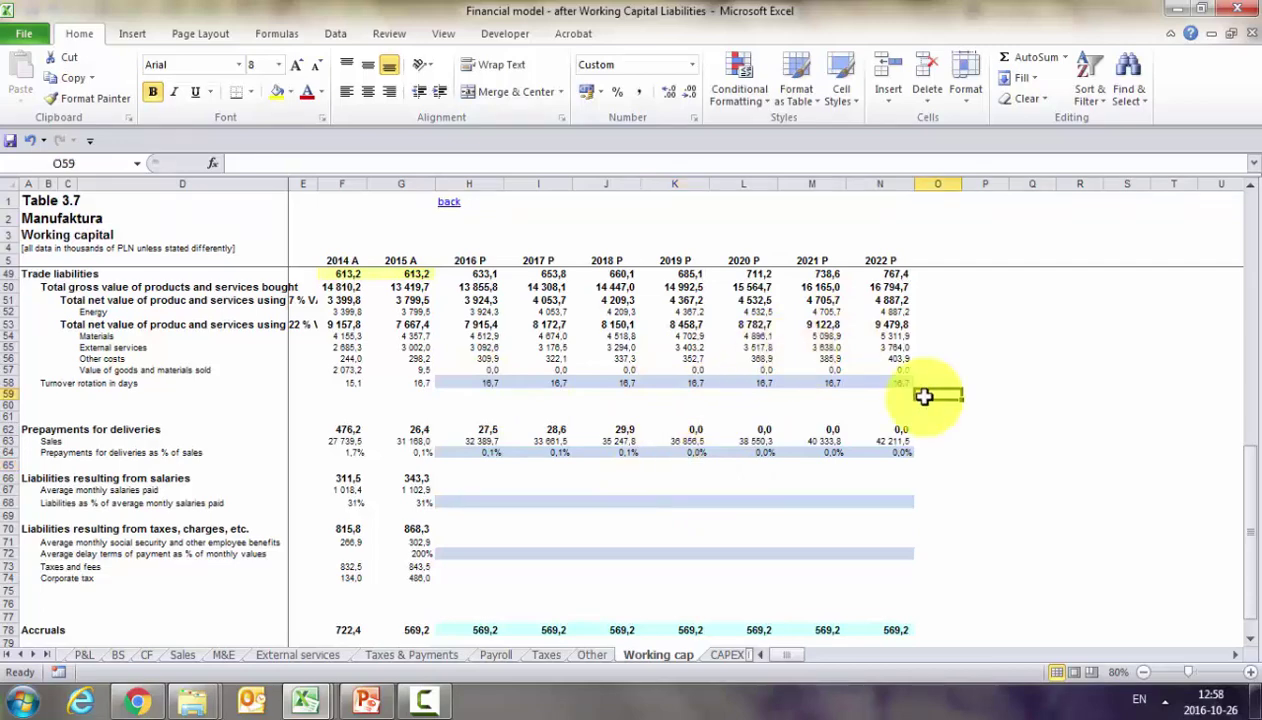
Set the 2016 liabilities as % of average monthly salaries to =G68 and extend the average monthly salaries formula from G67 into 2016
click(52, 455)
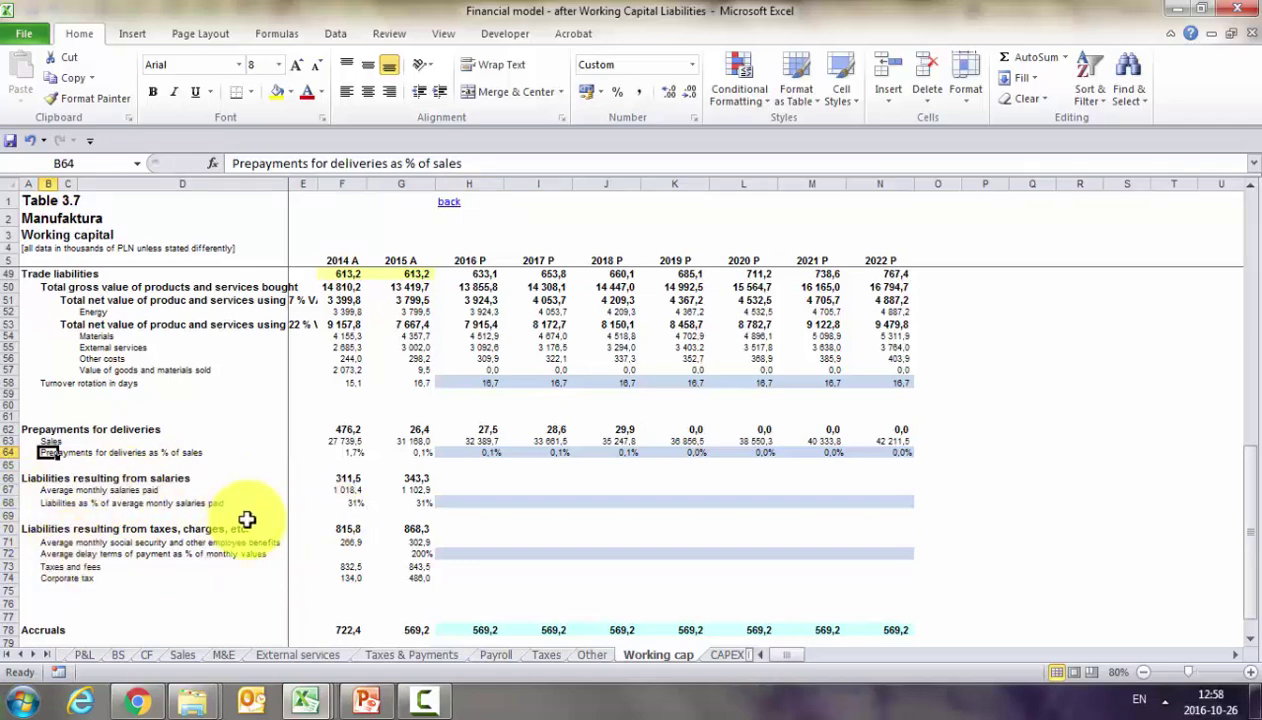
click(415, 502)
key(F2)
key(Escape)
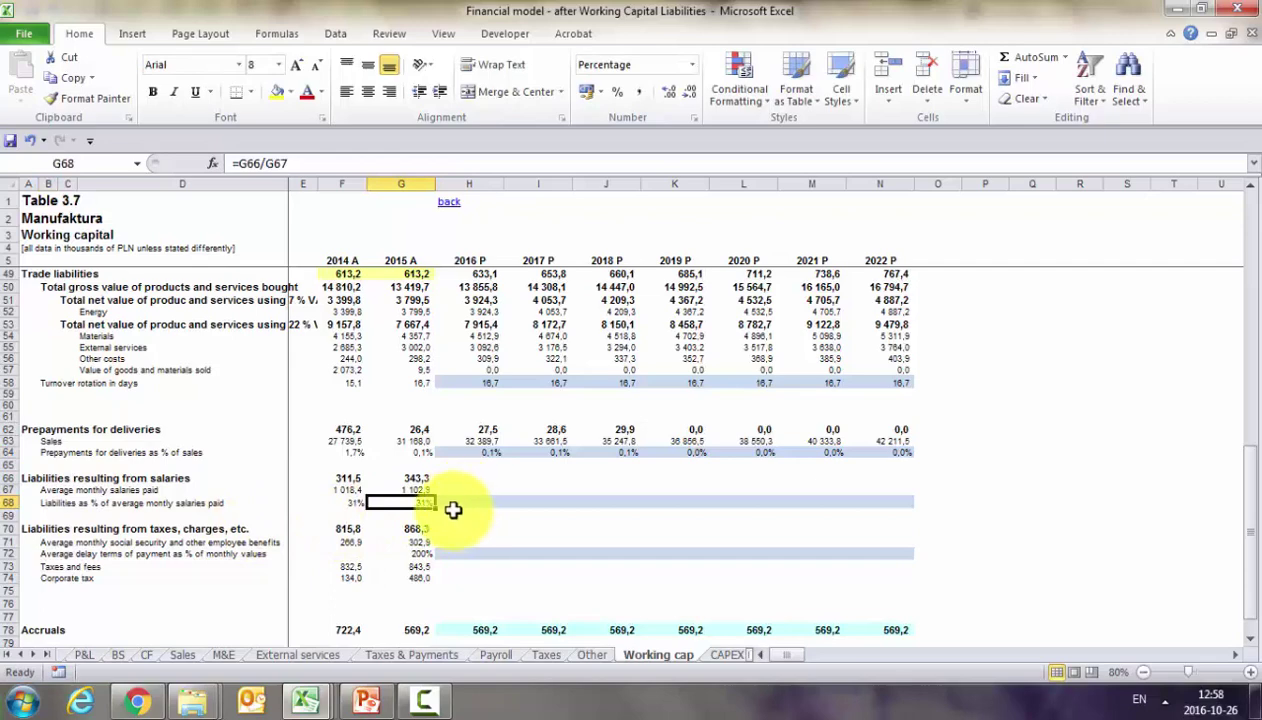
click(449, 504)
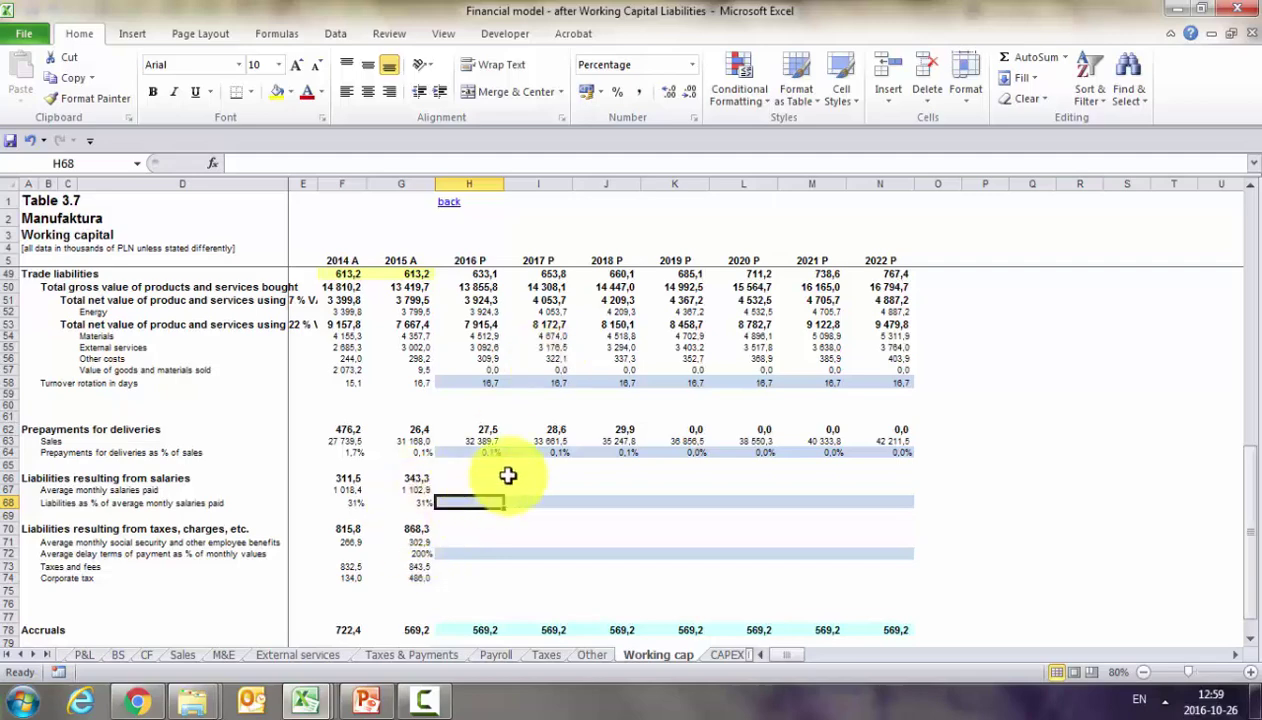
text(=)
key(Left)
key(shift+Return)
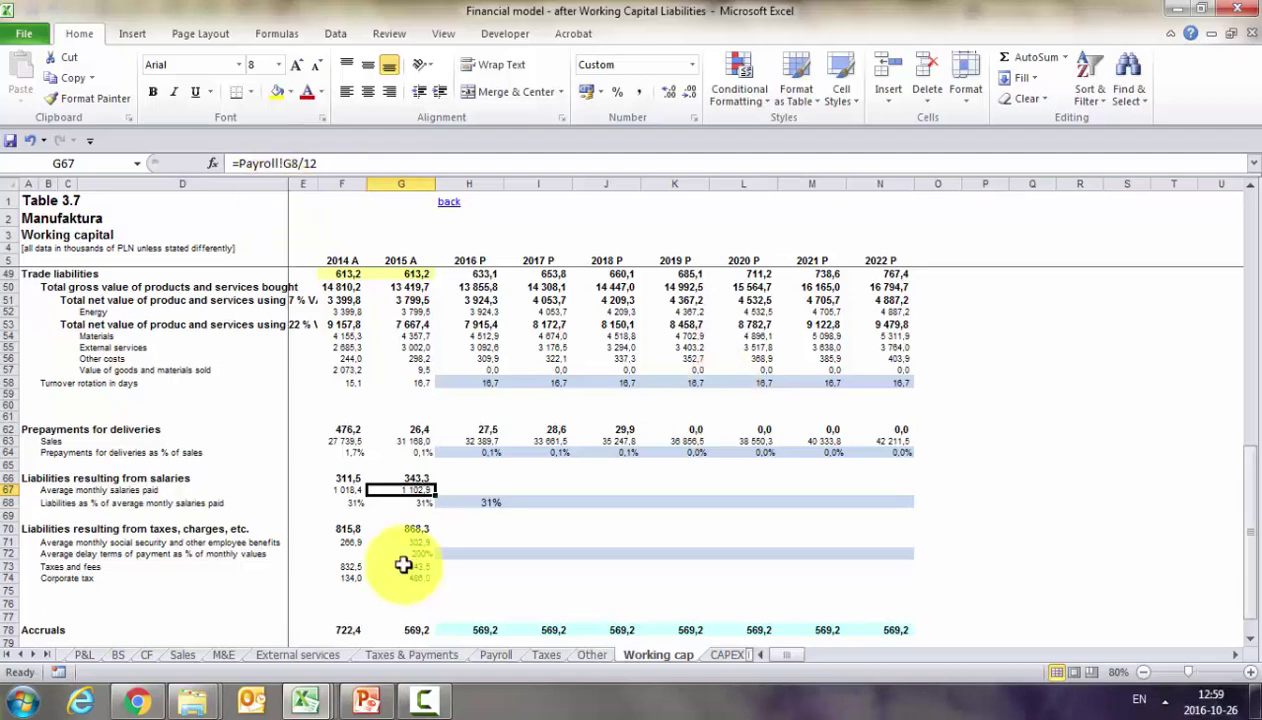
drag(434, 494, 480, 500)
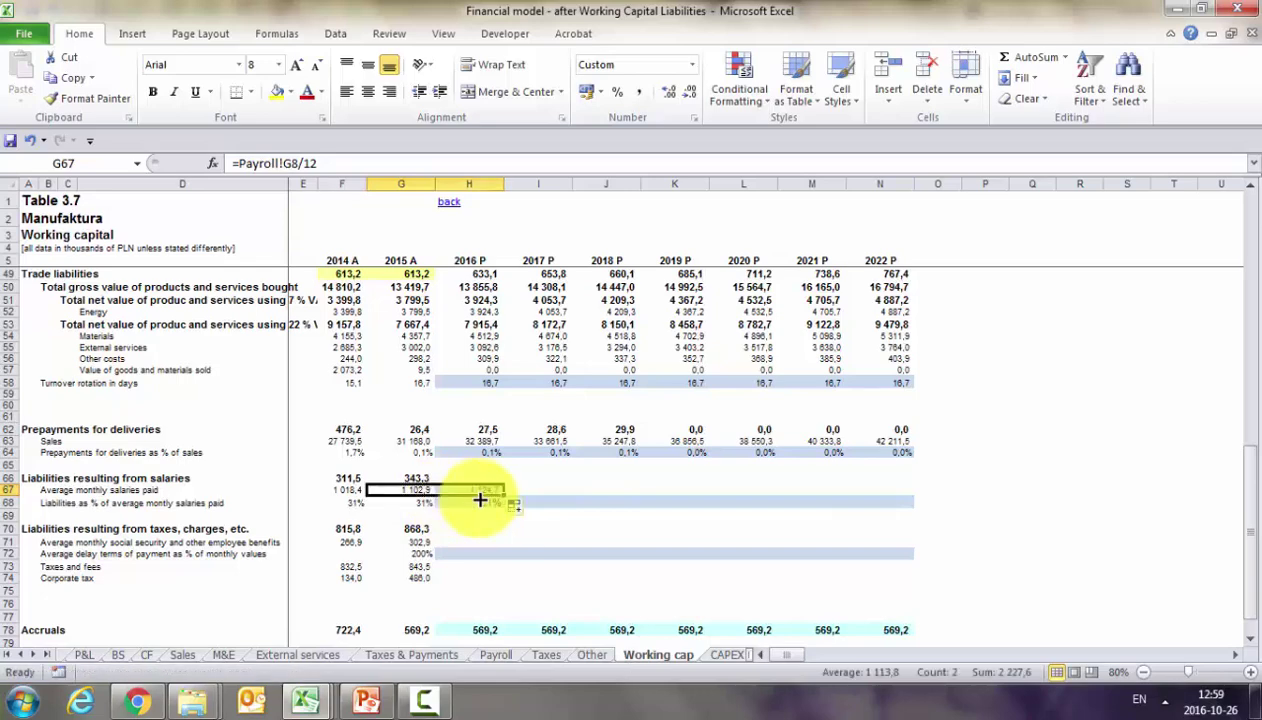
Calculate the 2016 liabilities resulting from salaries in H66 with the formula =H67*H68
click(470, 477)
text(=)
key(Down)
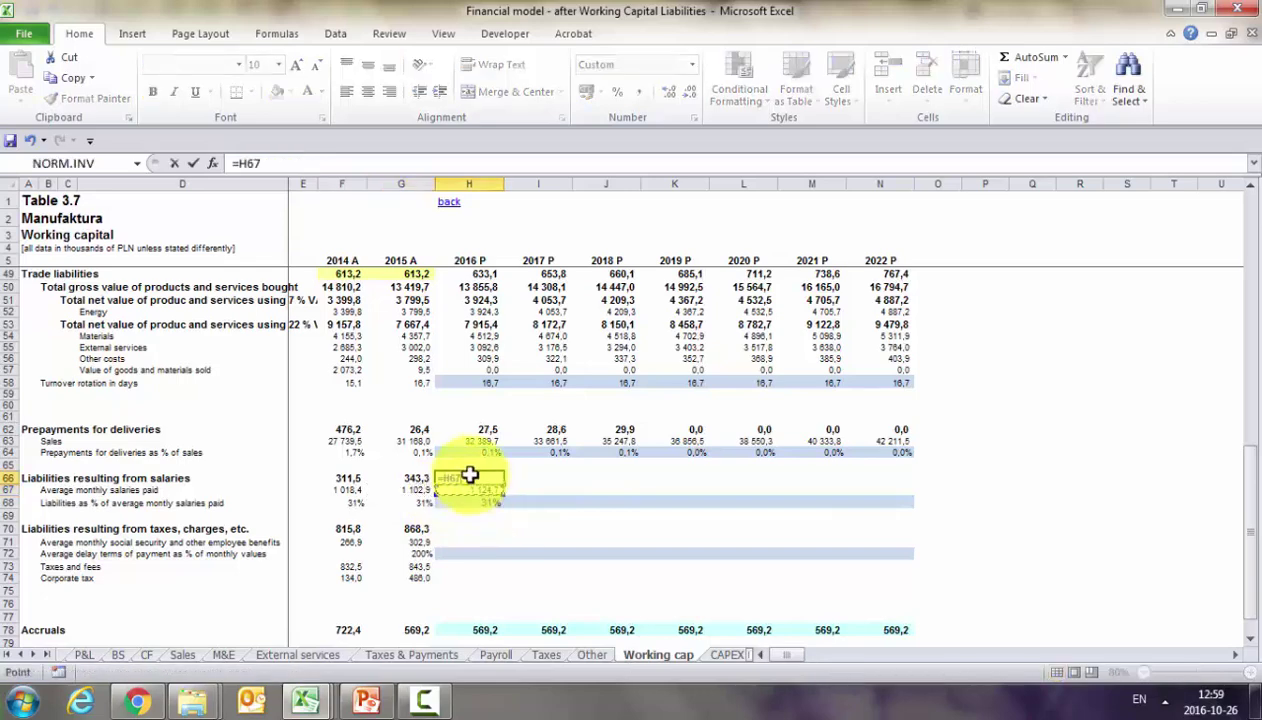
click(473, 501)
key(Return)
Copy the 2016 salary liabilities block, H66 to H68, across the forecast years through 2022
key(Up)
key(shift+Down)
key(shift+Down)
key(ctrl+c)
key(shift+Right)
key(shift+Right)
key(shift+Right)
key(shift+Right)
key(shift+Right)
key(shift+Right)
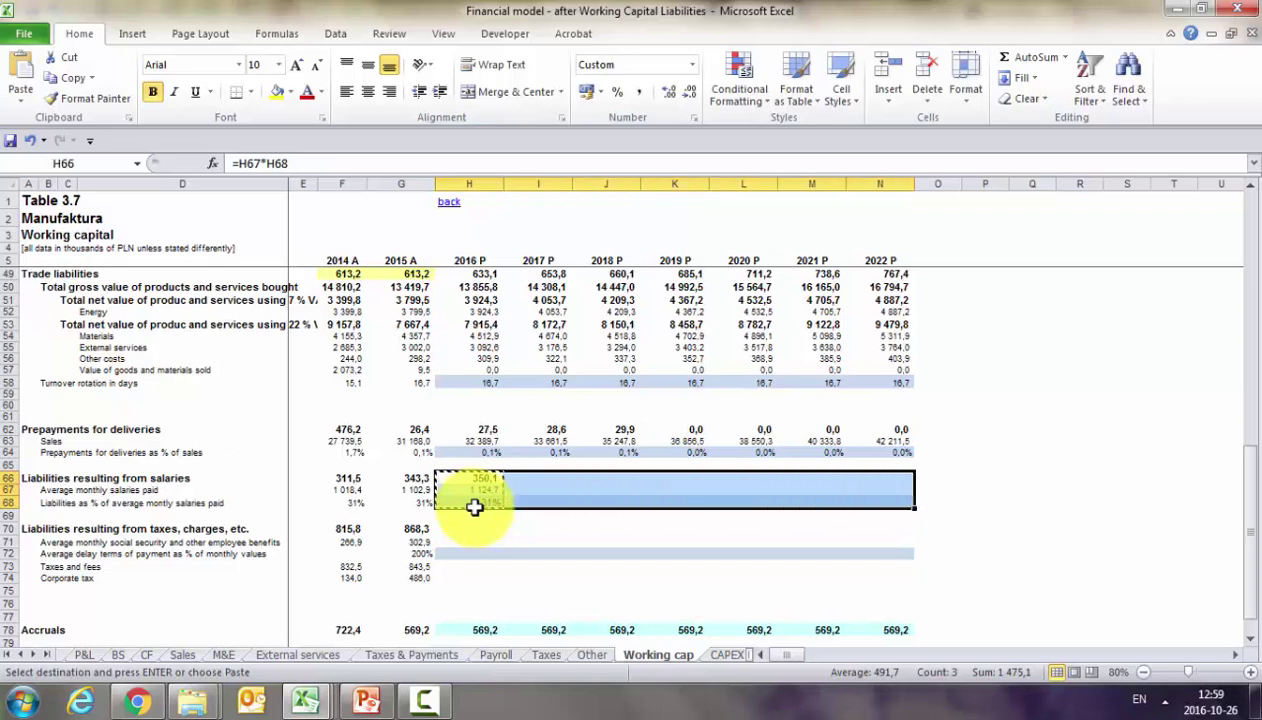